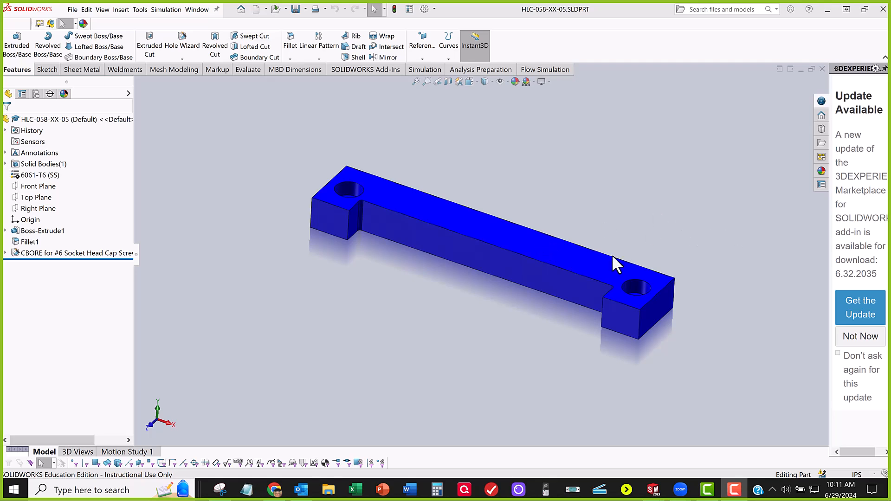
scroll(539, 285, "down", 2)
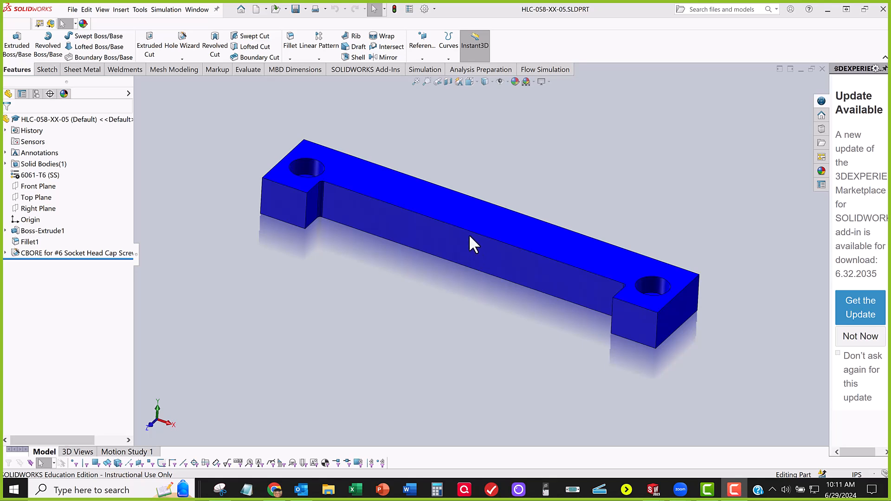
scroll(470, 236, "down", 1)
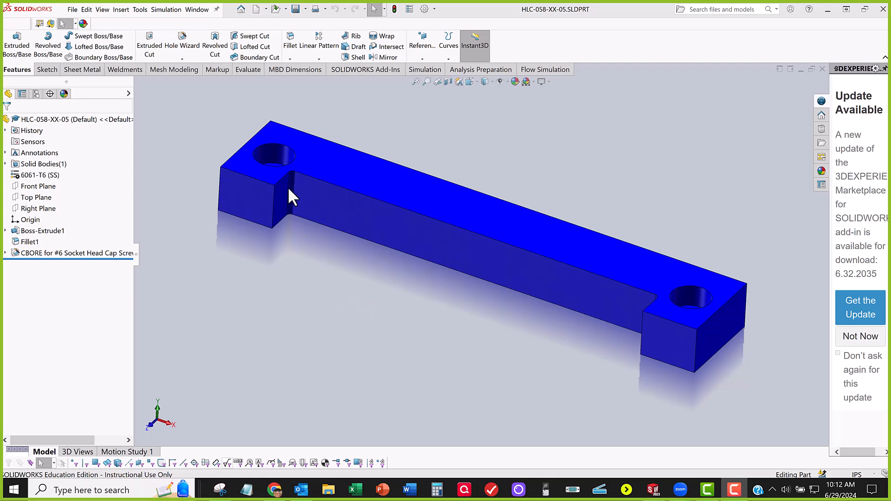
Step: Switch to File Explorer and open the ___DFTG1429_ENGR1304-058 course folder inside the __ACC folder of Documents
key("super+e")
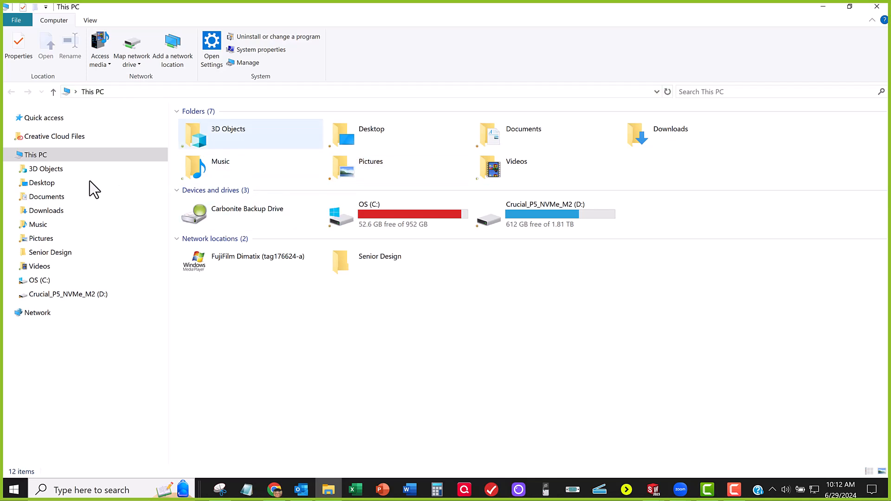
left_click(52, 186)
left_click(147, 195)
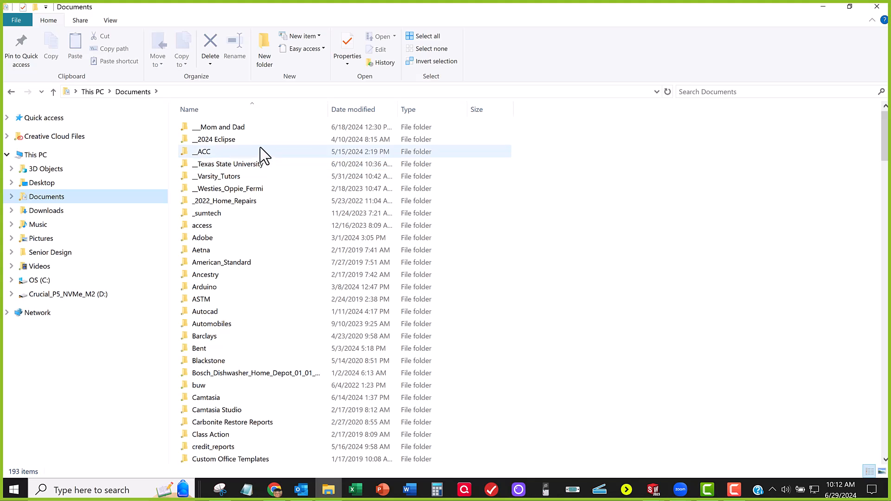
double_click(226, 155)
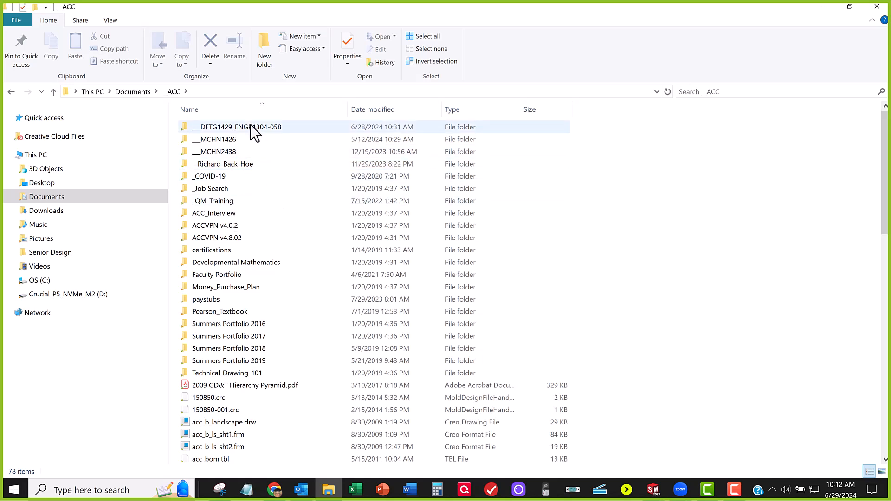
mouse_move(248, 134)
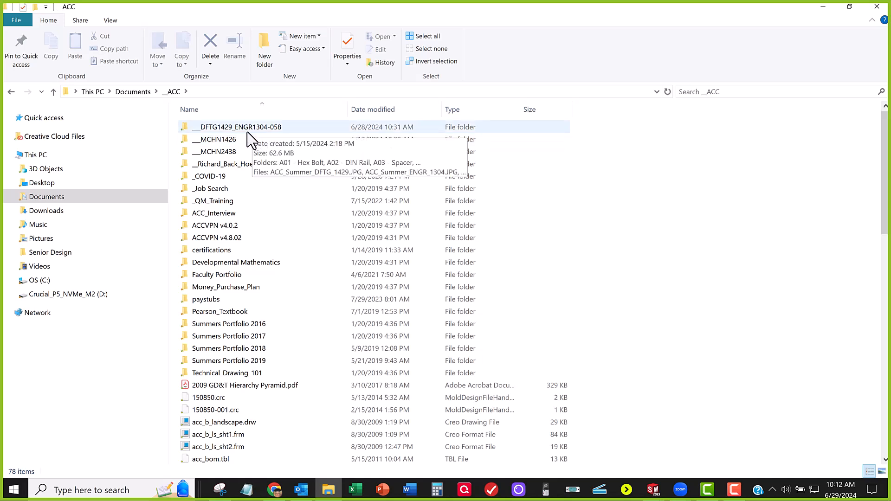
double_click(248, 131)
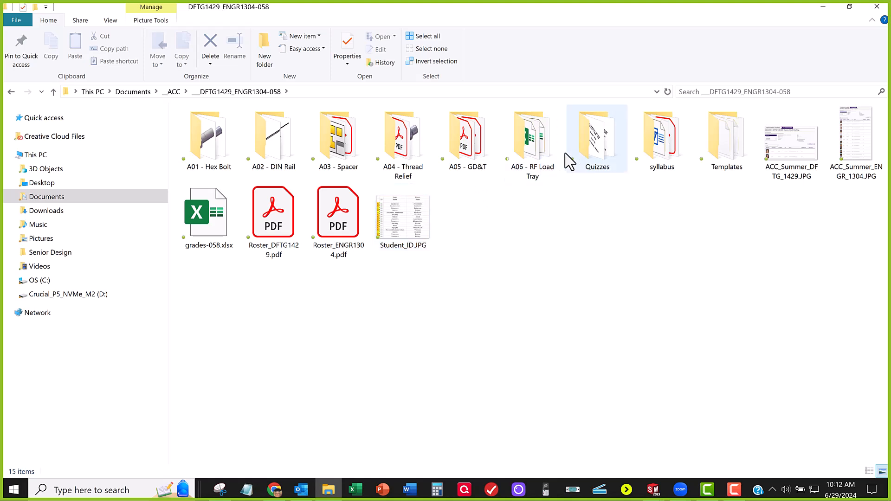
Step: Open the _handouts folder inside A05 - GD&T and select HLC-WWW-00-05.pdf
left_click(469, 162)
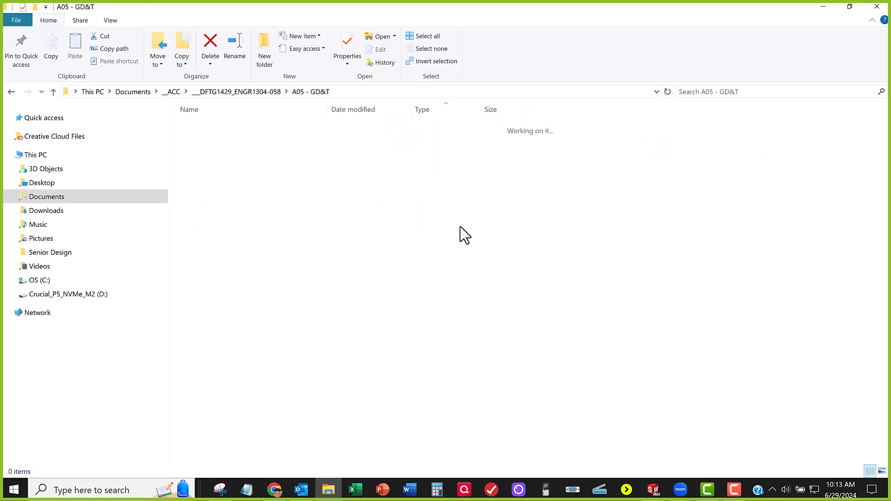
double_click(241, 130)
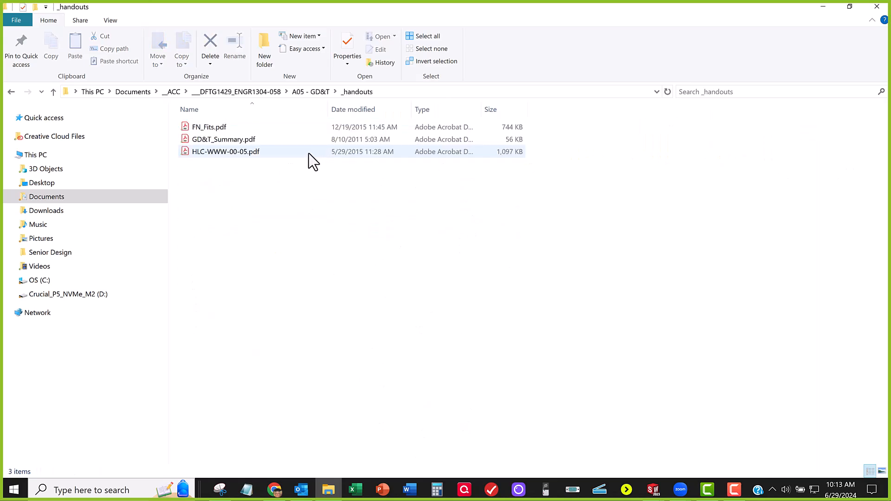
left_click(283, 152)
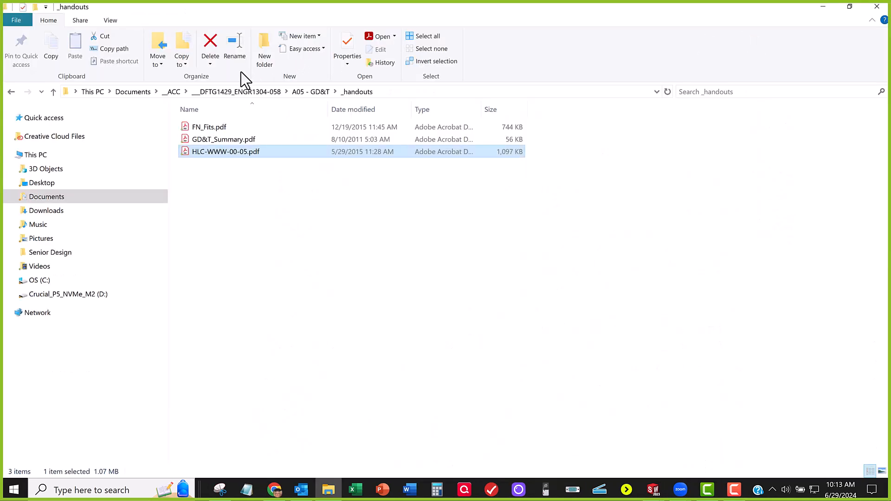
Step: Go back to the A05 - GD&T folder and open the assignment document A05_GD&T.pdf
left_click(260, 92)
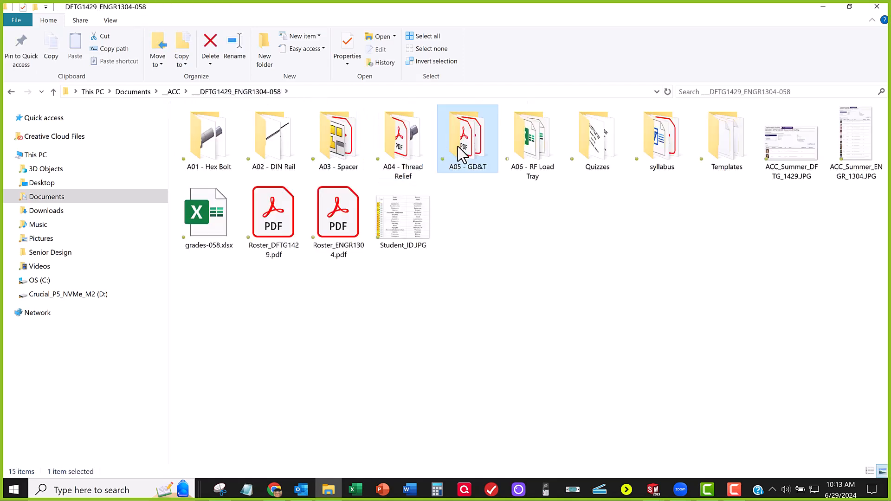
key("Return")
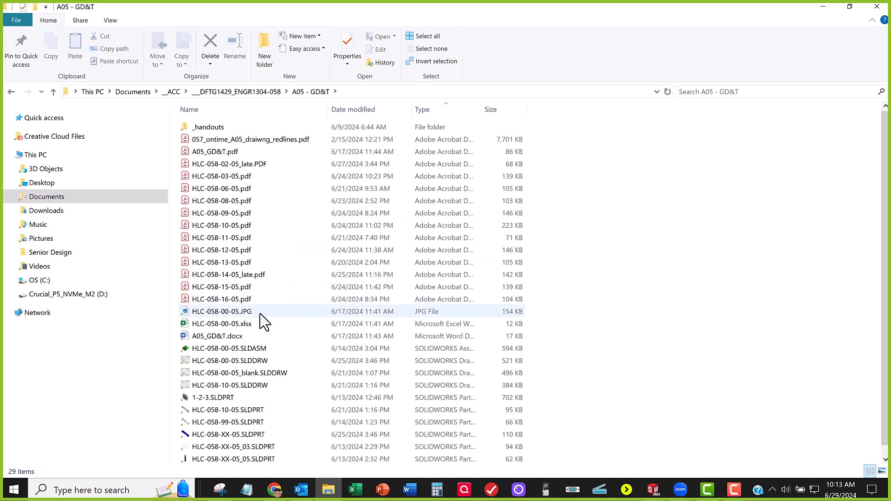
left_click(255, 153)
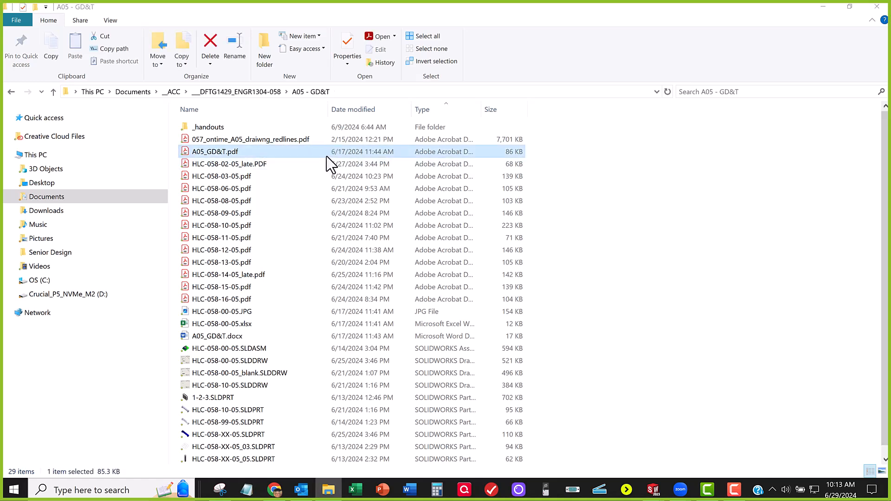
double_click(325, 154)
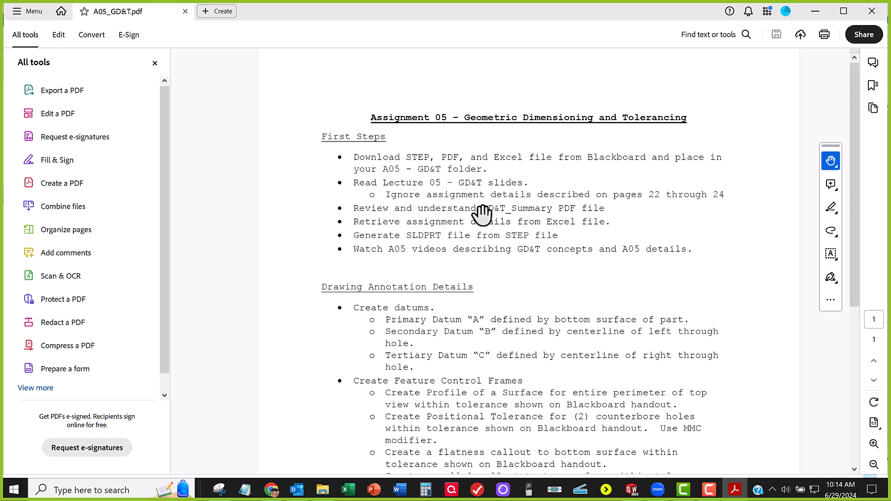
Step: Open GD&T_Summary.pdf from the _handouts folder and examine its chart of geometric tolerance symbols down to the position tolerance
left_click(733, 489)
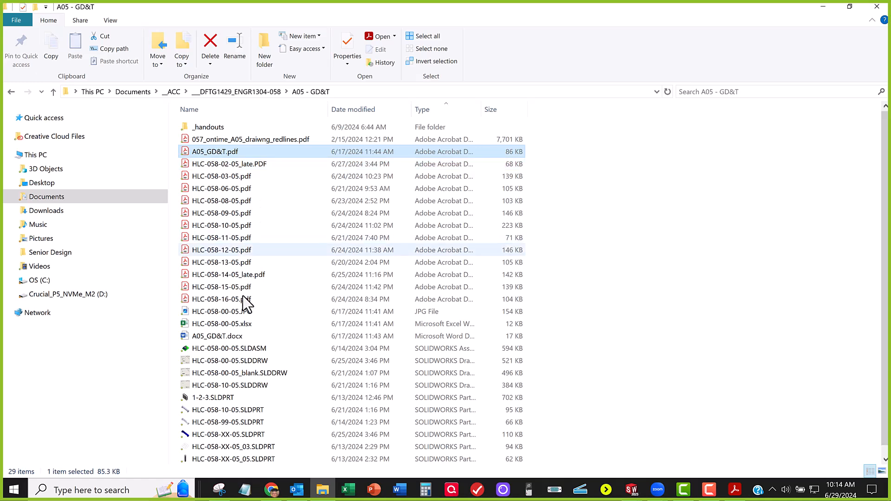
double_click(240, 123)
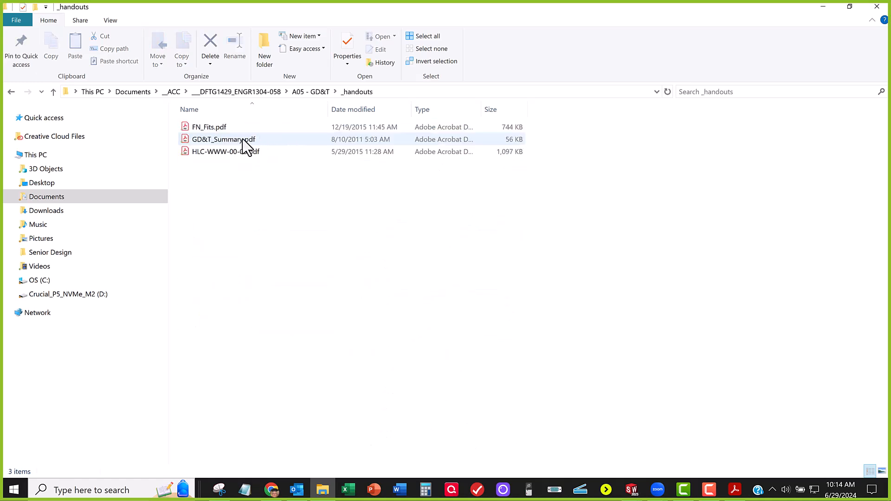
left_click(243, 140)
key("Return")
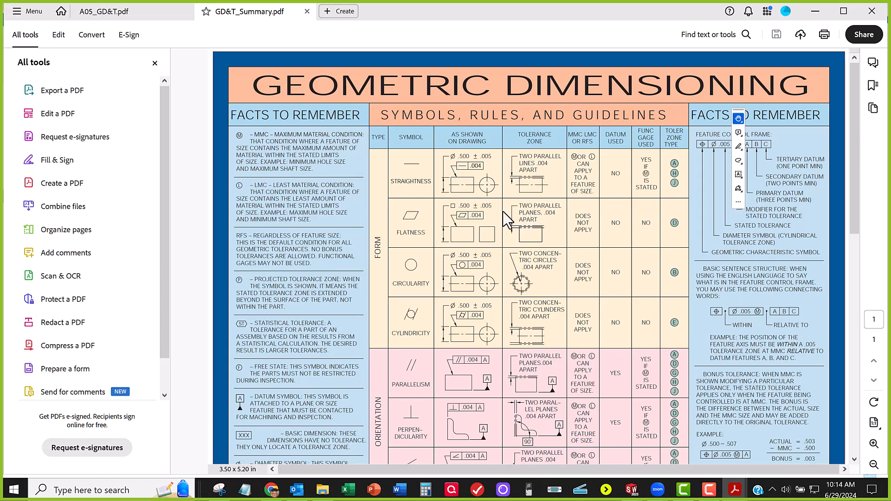
scroll(509, 233, "down", 5)
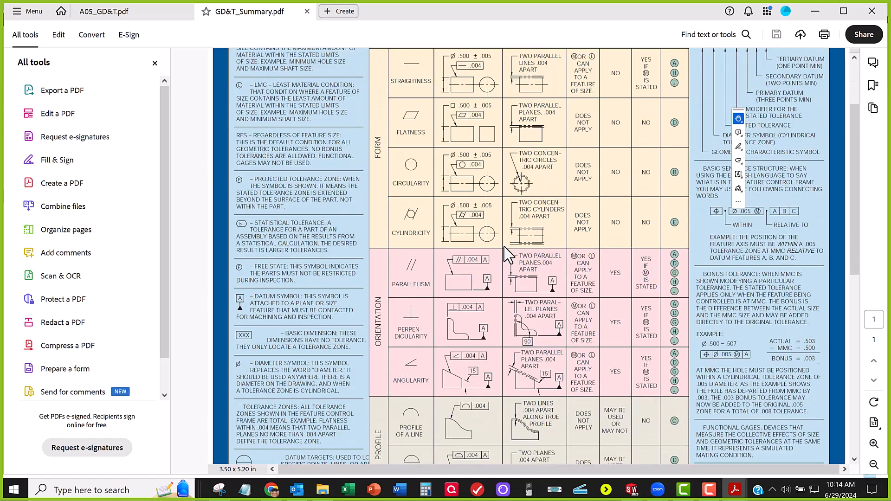
scroll(491, 298, "down", 5)
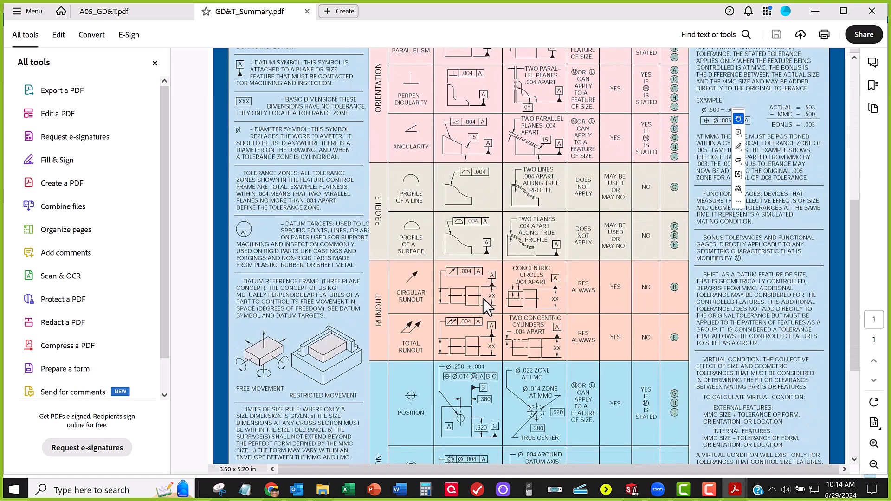
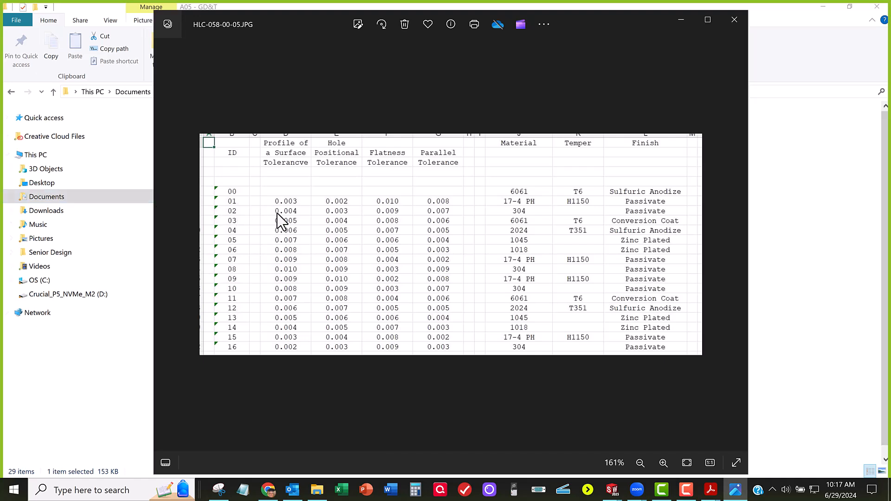
Step: Examine the tolerance, material and finish table in HLC-058-00-05.JPG, enlarge it slightly and move the image window out of view
left_click(664, 490)
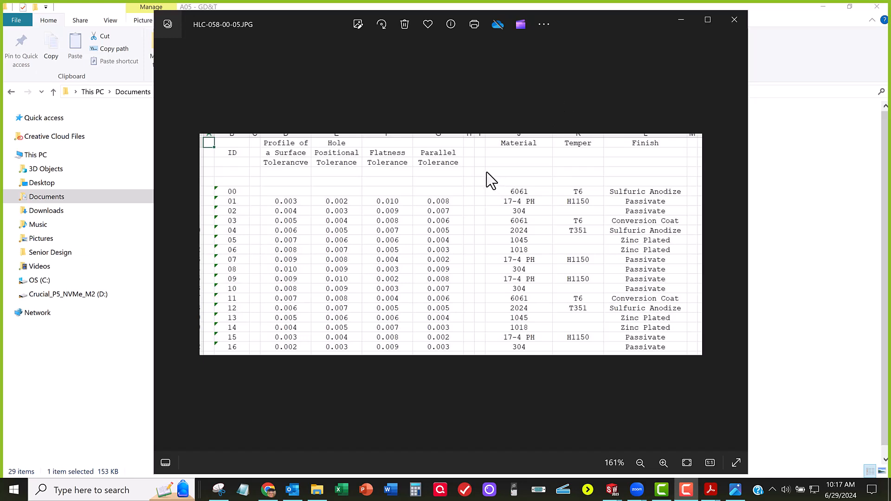
scroll(476, 185, "up", 2)
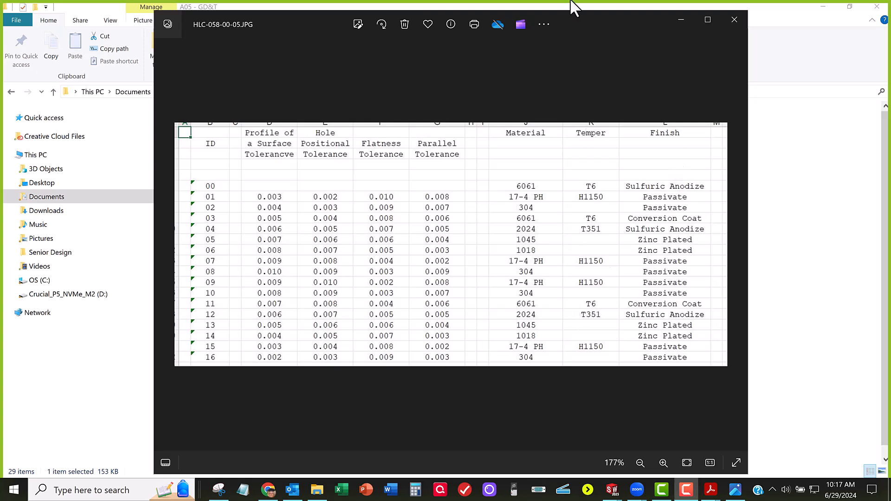
left_click_drag(583, 24, 890, 116)
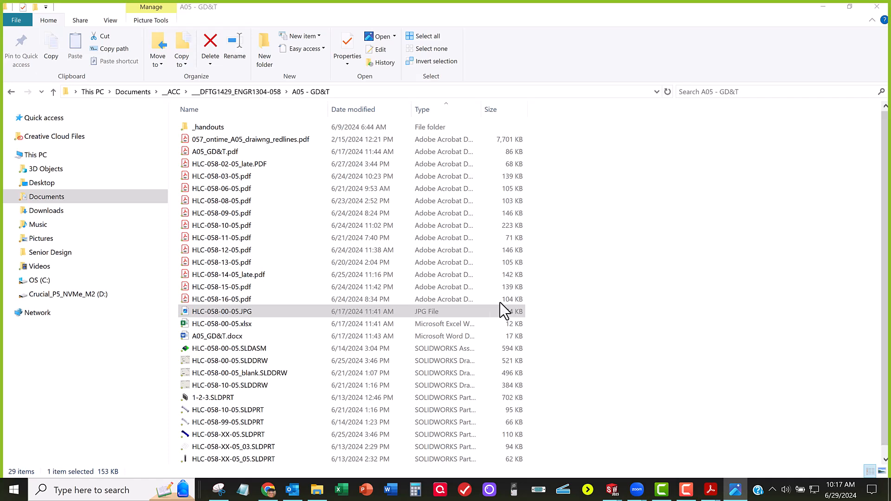
Step: Open a blank Notepad note, set its font size to 24 and reposition the window
left_click(242, 491)
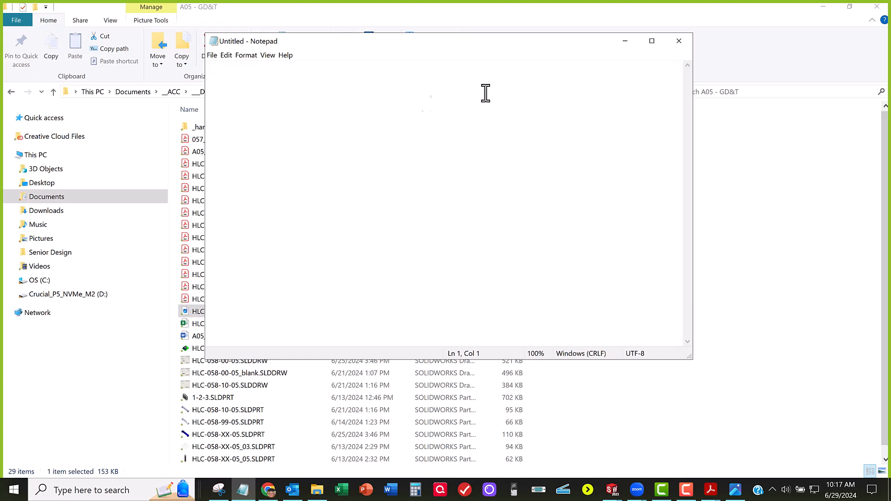
left_click(244, 57)
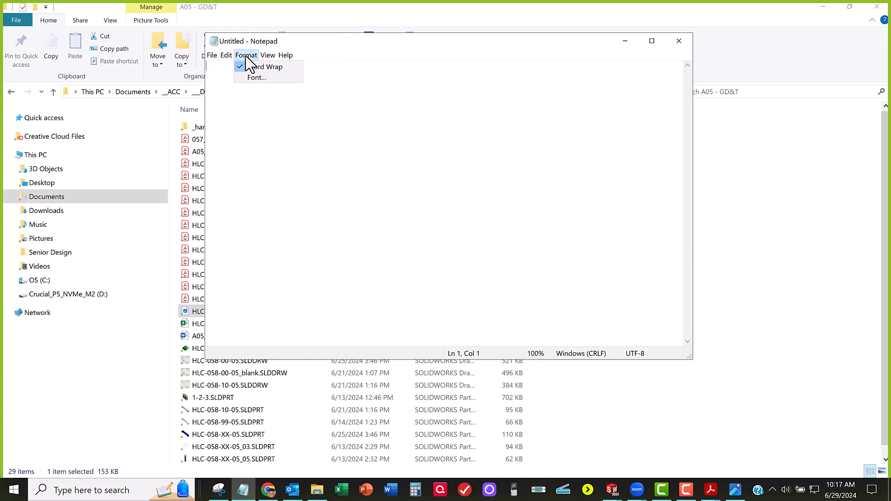
left_click(256, 78)
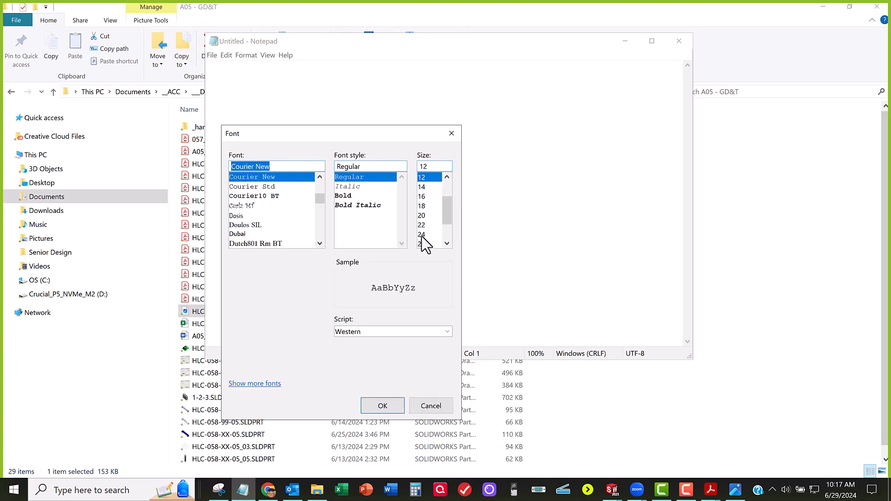
left_click(423, 235)
left_click(382, 405)
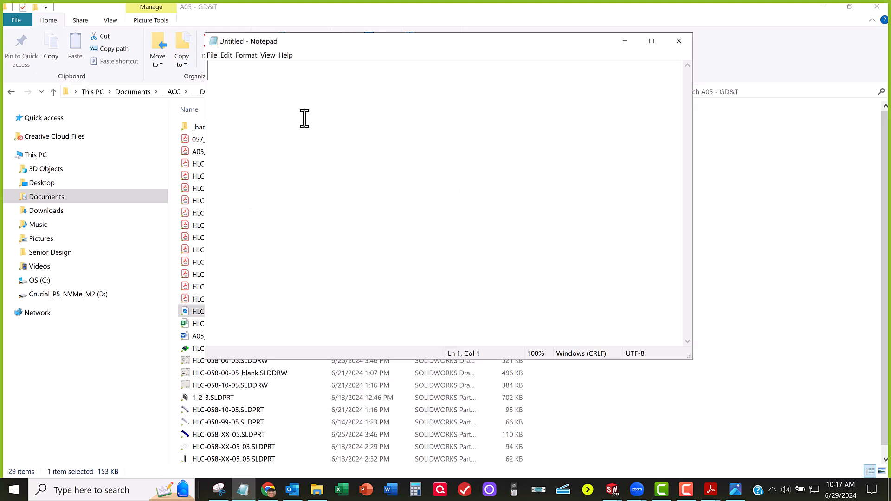
left_click_drag(462, 48, 507, 84)
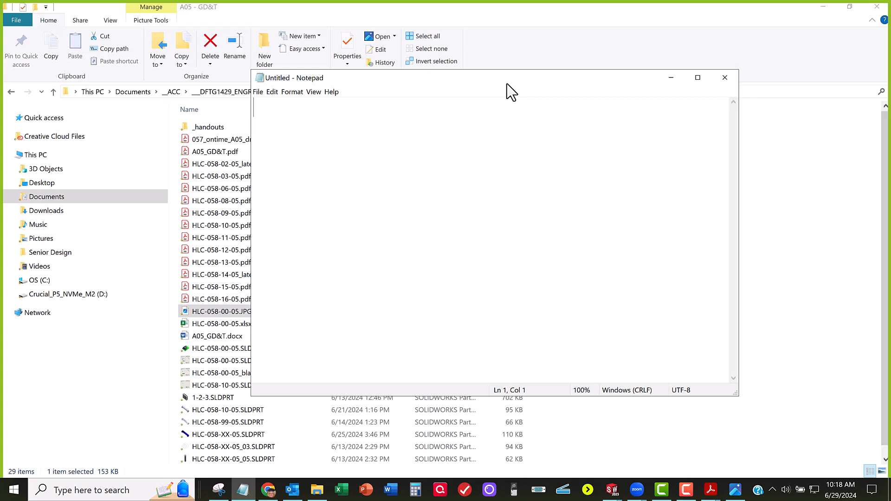
Step: Enter the label "Aluminum Alloys:" on the first line of the note
type("Alu")
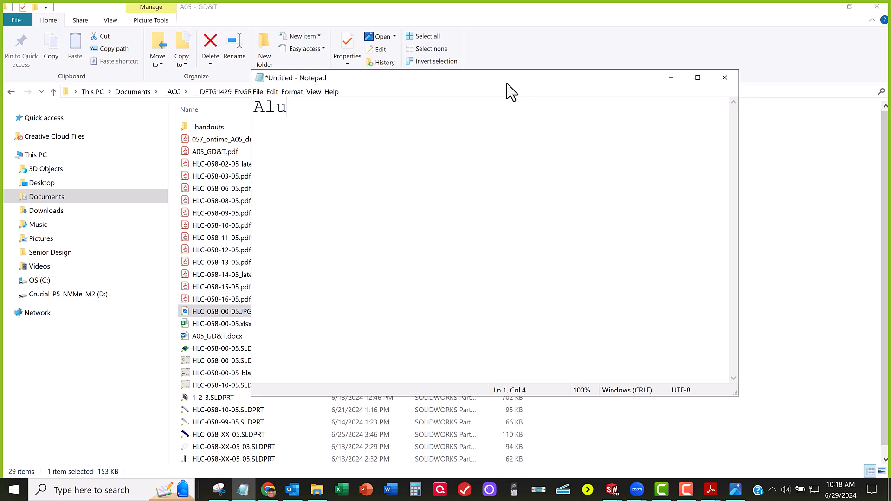
type("minum:")
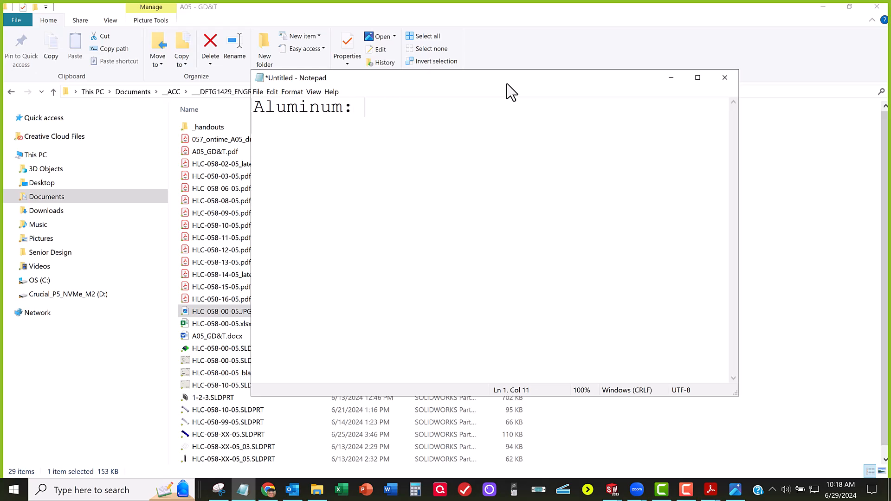
key("Left")
key("Left")
type("Allo")
type("iys")
key("Left")
key("Left")
key("Delete")
key("End")
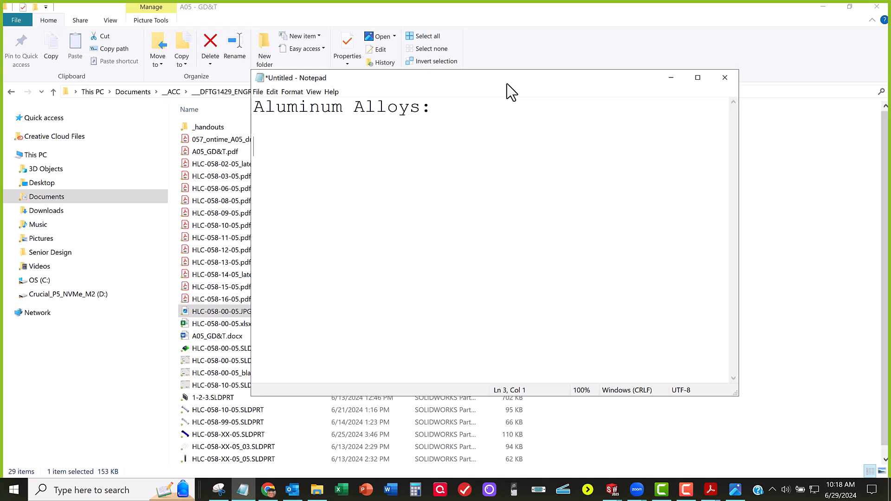
Step: Add the labels "Steel Alloys:" and "Stainless Steel Alloys:" below, with a blank line between entries
type("Steel Alloys:")
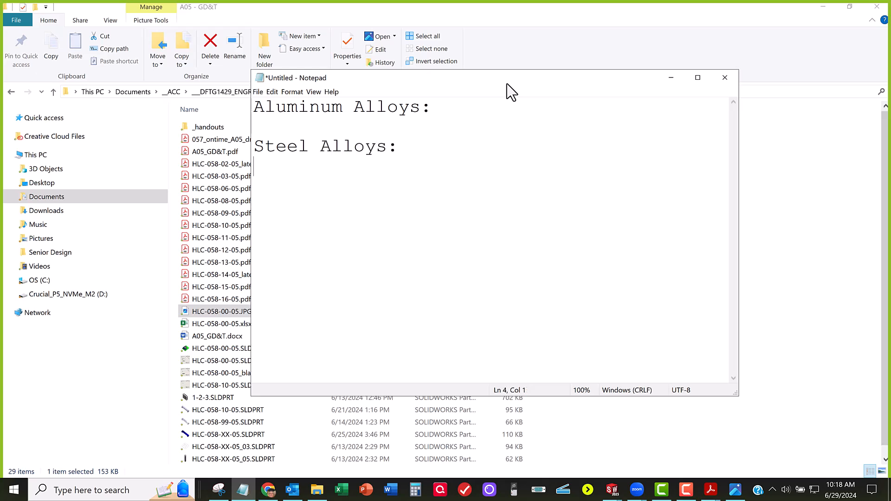
key("Return")
type("Stainless S")
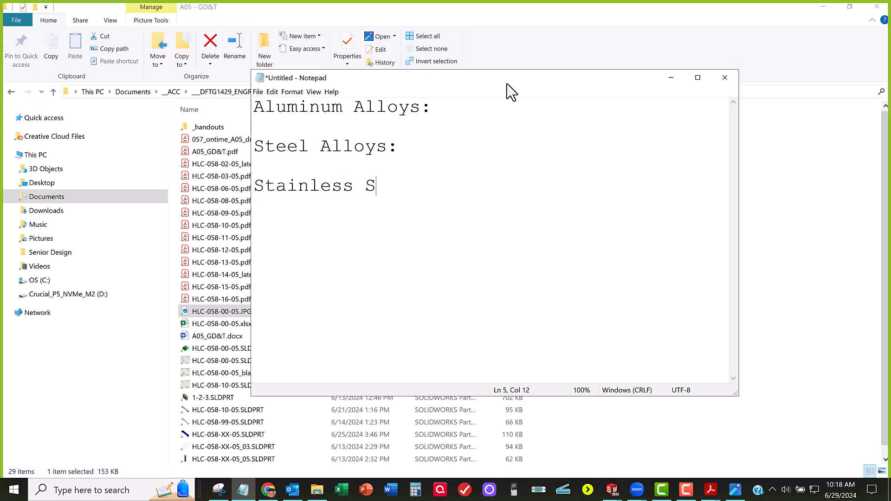
type("teel Alloys")
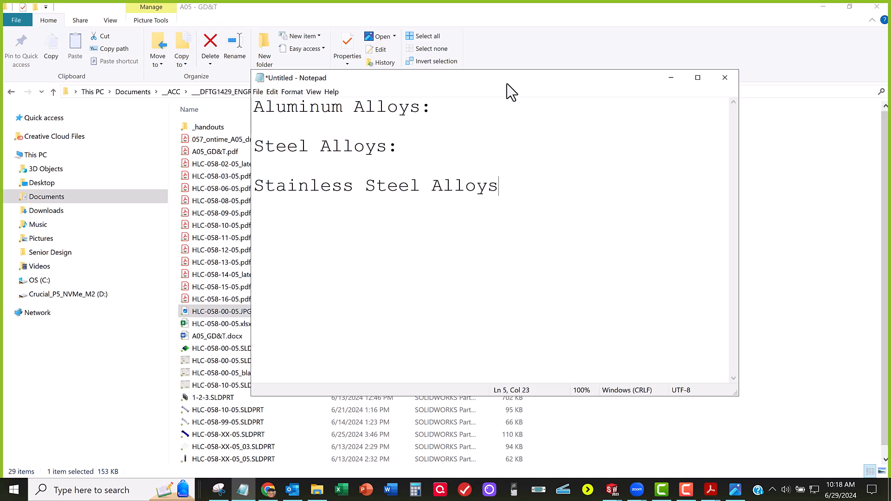
Step: Indent the Steel Alloys and Aluminum Alloys labels so all three colons line up, and maximize the note window
key("Up")
key("Up")
key("Left")
key("Caps_Lock")
key("Tab")
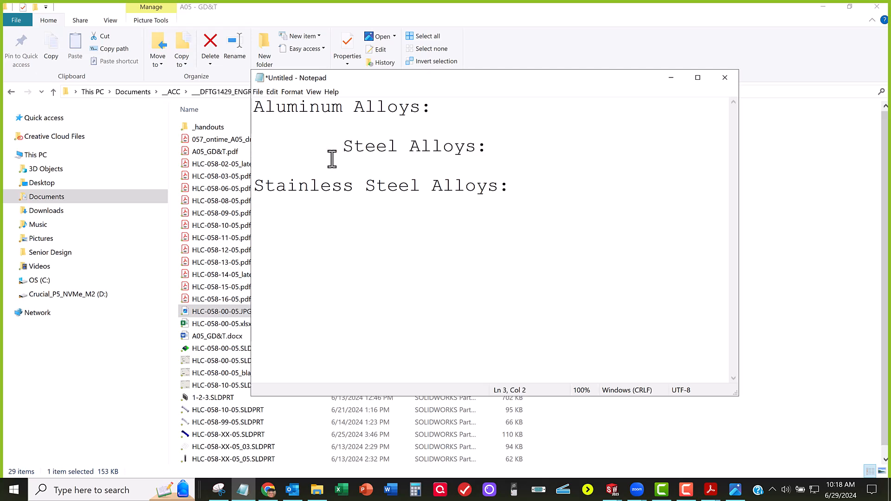
key("BackSpace")
key("BackSpace")
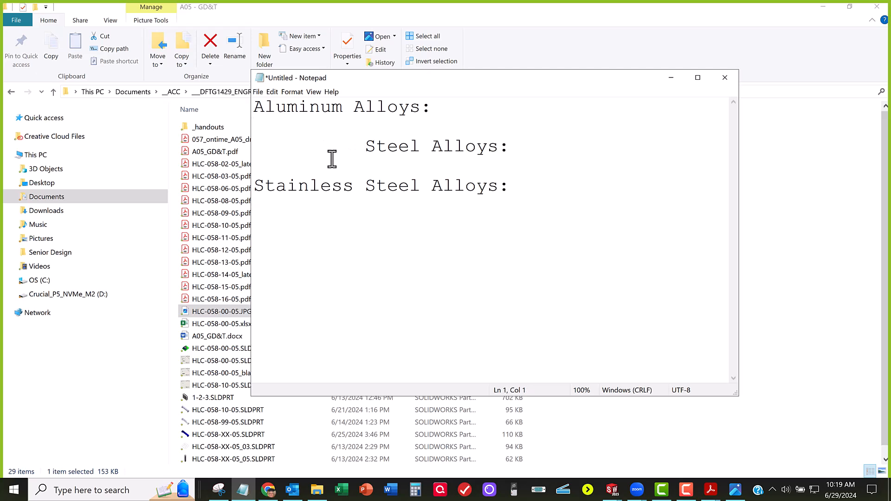
left_click(253, 108)
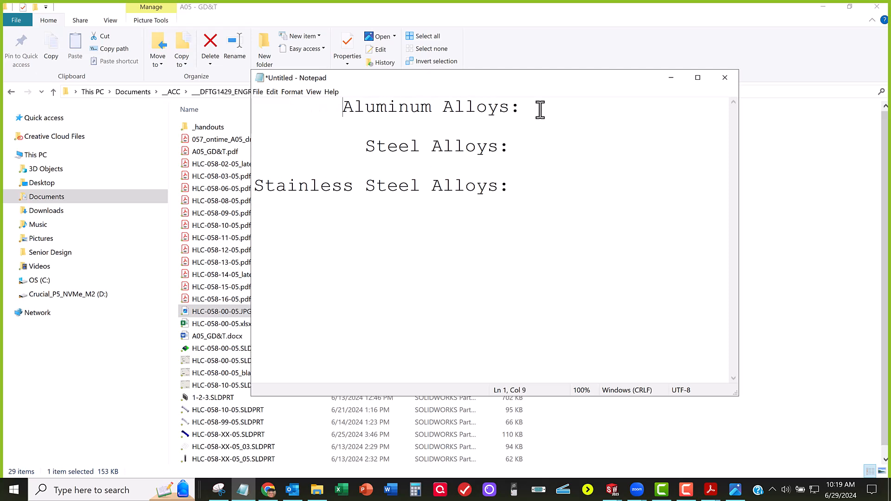
key("BackSpace")
left_click_drag(418, 76, 264, 63)
left_click(545, 63)
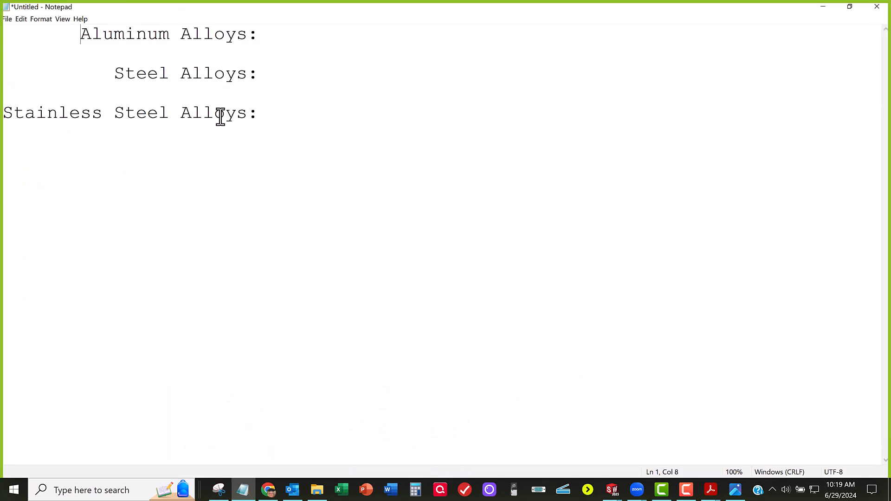
Step: Enter "Sulfuric Anodize" as the finish after the Aluminum Alloys label
left_click(294, 35)
type("sULFURIC aNODIZE")
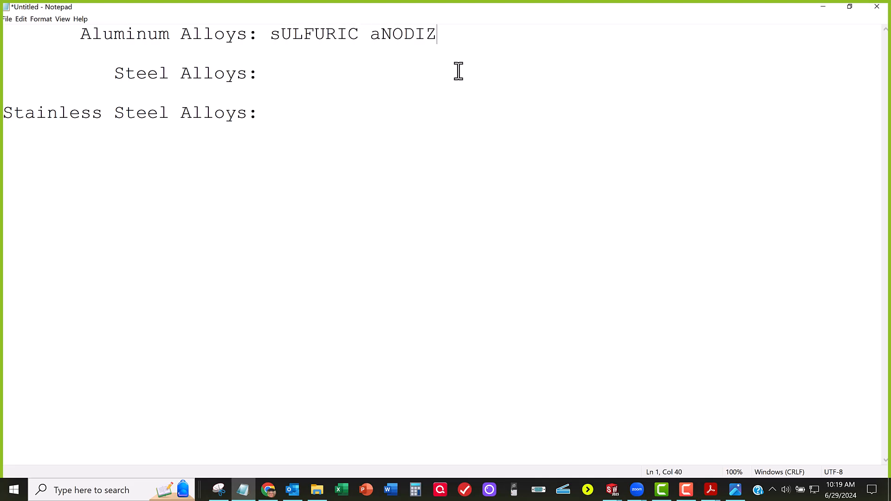
key("BackSpace")
key("Caps_Lock")
key("BackSpace")
key("BackSpace")
key("BackSpace")
key("BackSpace")
key("BackSpace")
key("BackSpace")
key("BackSpace")
key("BackSpace")
key("BackSpace")
key("BackSpace")
key("BackSpace")
key("BackSpace")
key("BackSpace")
key("BackSpace")
key("BackSpace")
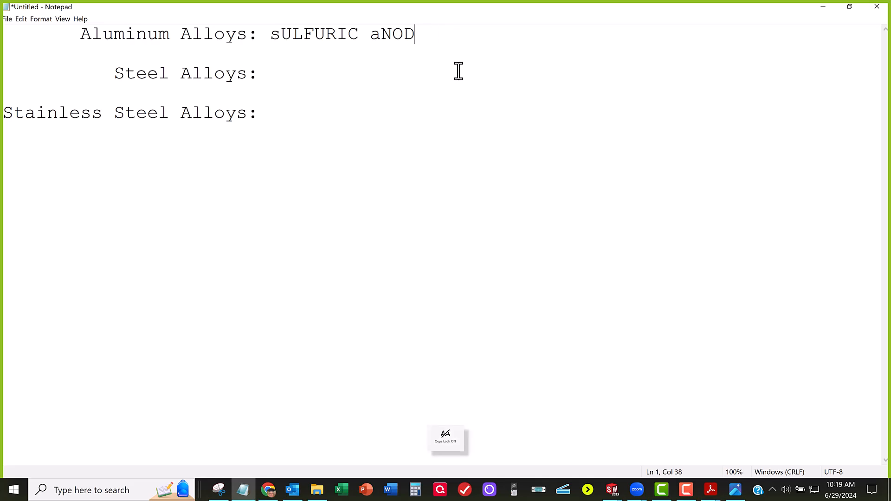
type("S")
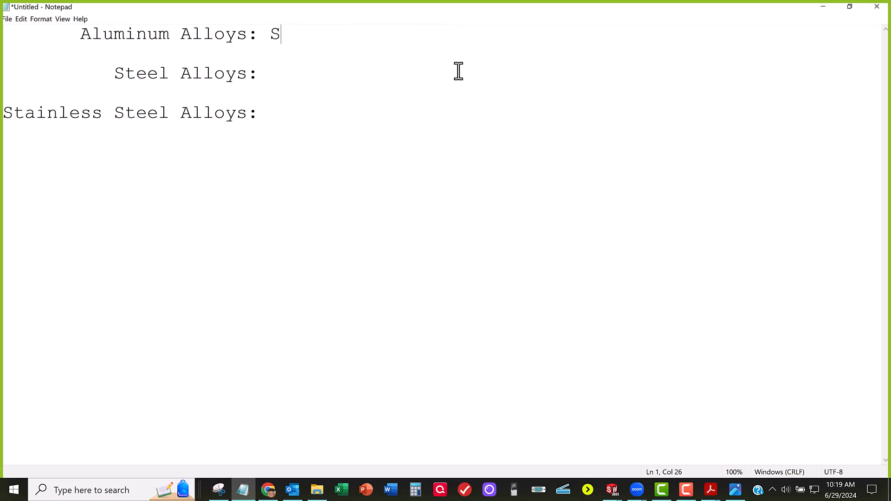
type("ulfuric Anodi")
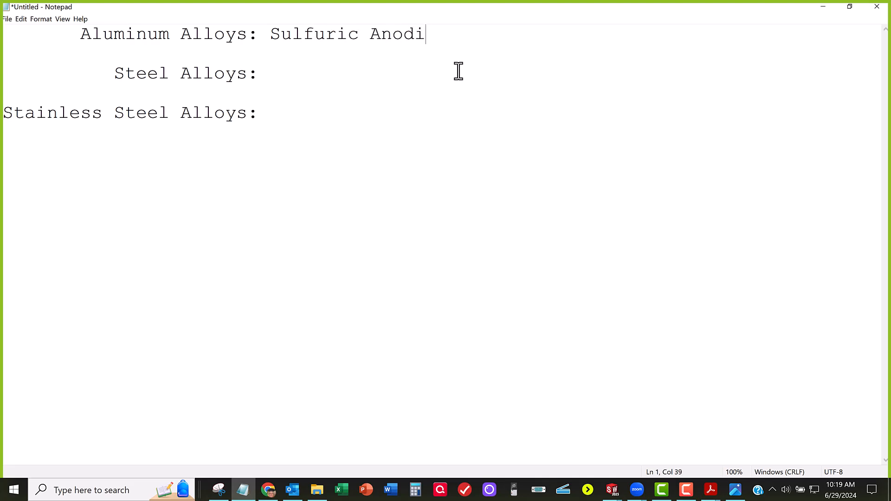
type("ze")
key("XF86AudioRaiseVolume")
key("XF86AudioRaiseVolume")
key("XF86AudioRaiseVolume")
key("XF86AudioRaiseVolume")
key("XF86AudioRaiseVolume")
key("XF86AudioRaiseVolume")
key("XF86AudioRaiseVolume")
key("XF86AudioRaiseVolume")
key("XF86AudioRaiseVolume")
key("XF86AudioRaiseVolume")
key("XF86AudioRaiseVolume")
key("XF86AudioRaiseVolume")
key("XF86AudioRaiseVolume")
key("XF86AudioRaiseVolume")
key("XF86AudioRaiseVolume")
key("XF86AudioRaiseVolume")
key("XF86AudioRaiseVolume")
key("XF86AudioRaiseVolume")
key("XF86AudioRaiseVolume")
key("XF86AudioRaiseVolume")
left_click(291, 74)
left_click_drag(270, 36, 448, 37)
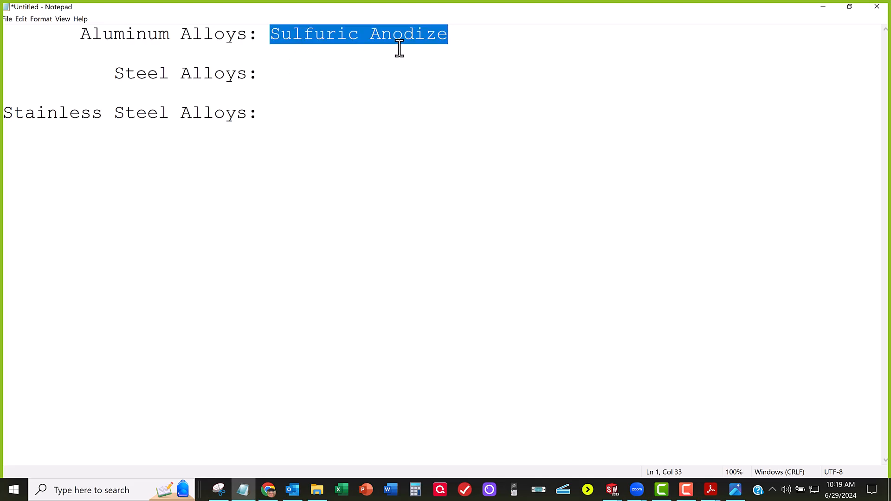
left_click_drag(82, 36, 250, 38)
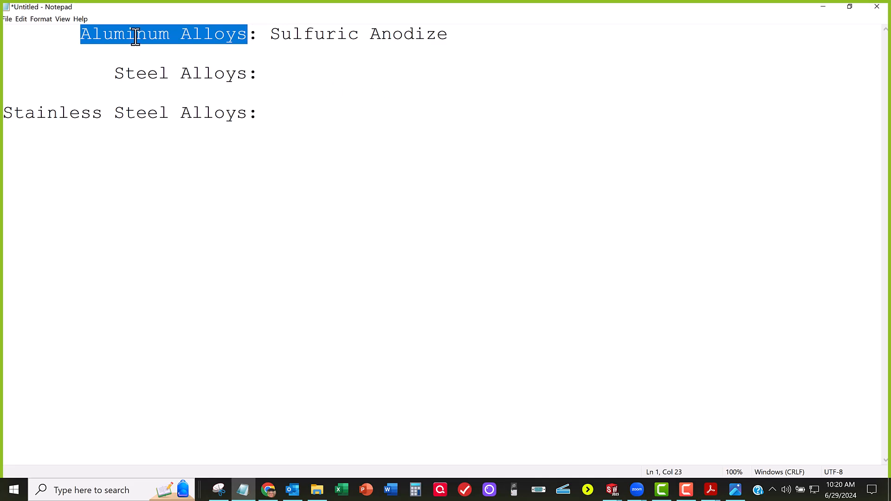
left_click_drag(270, 36, 431, 50)
left_click(307, 77)
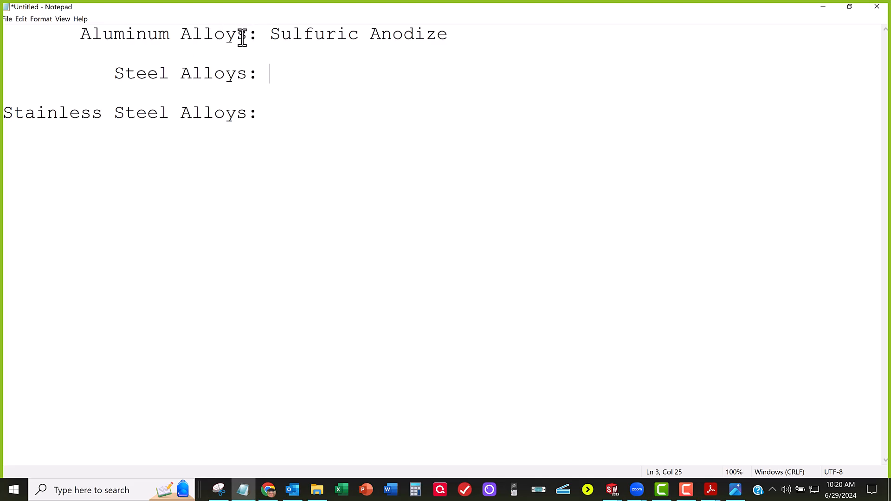
left_click(268, 34)
left_click(284, 115)
Step: Enter "Zinc Plate" as the finish after the Steel Alloys label
left_click(270, 73)
type("Zin")
key("BackSpace")
type("nce")
key("BackSpace")
key("BackSpace")
key("BackSpace")
type("c Plate")
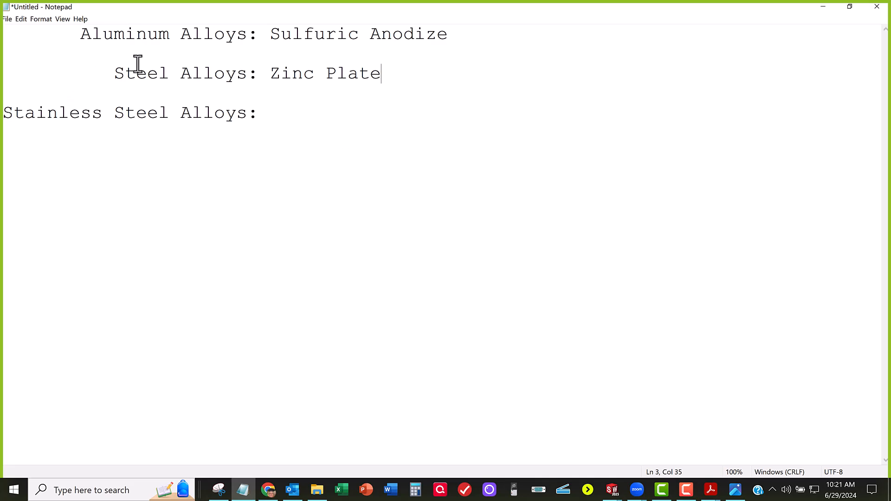
Step: Enter "Passivate" as the finish after the Stainless Steel Alloys label
left_click_drag(116, 72, 383, 78)
left_click(292, 112)
type("Passivate")
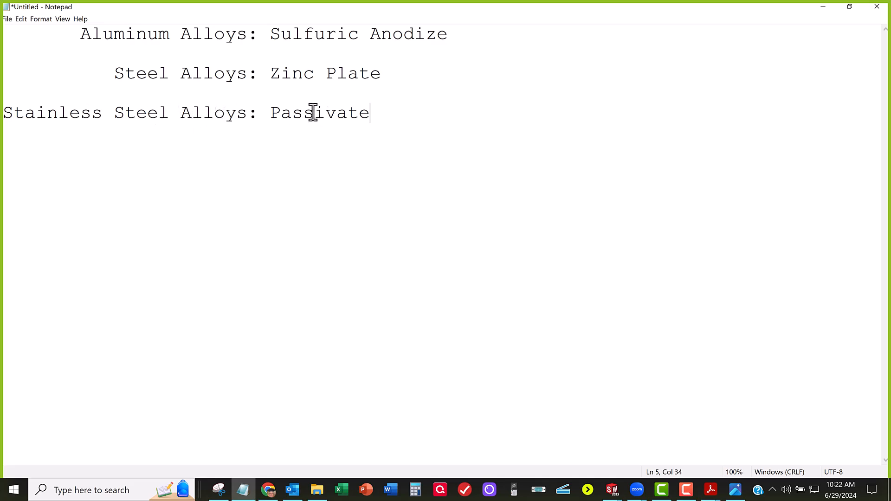
left_click_drag(273, 113, 365, 122)
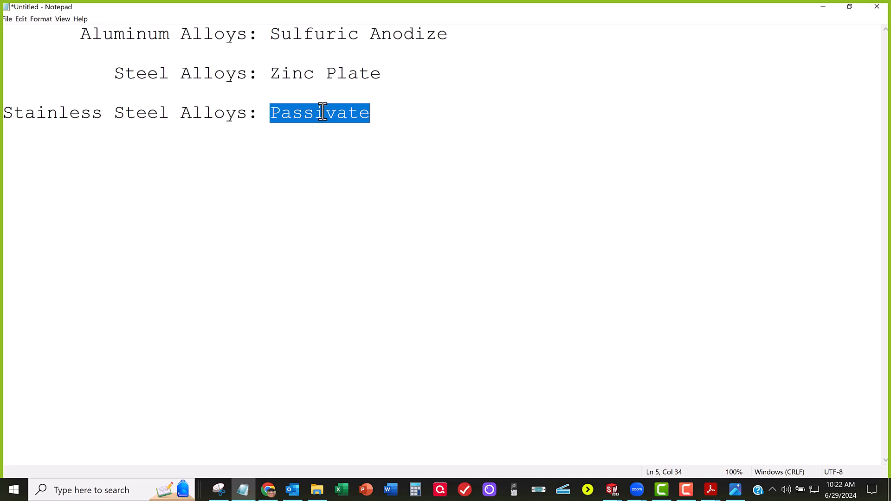
left_click_drag(370, 114, 4, 116)
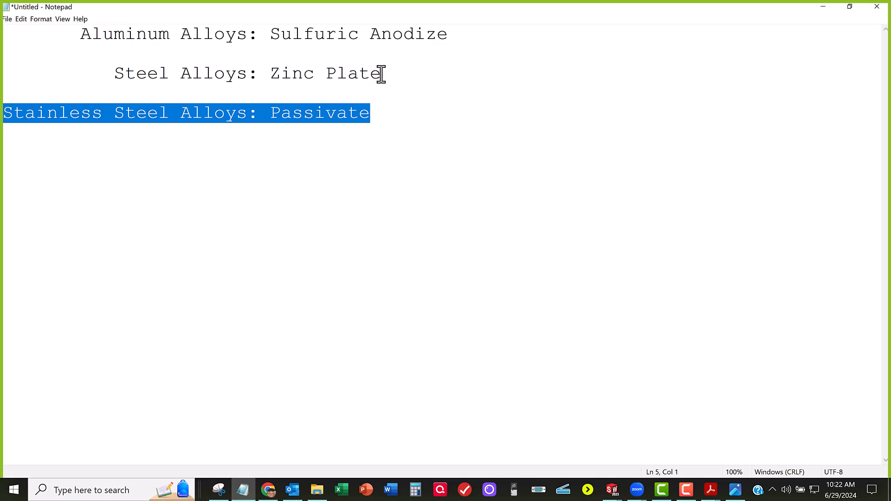
left_click_drag(381, 74, 14, 30)
left_click(170, 34)
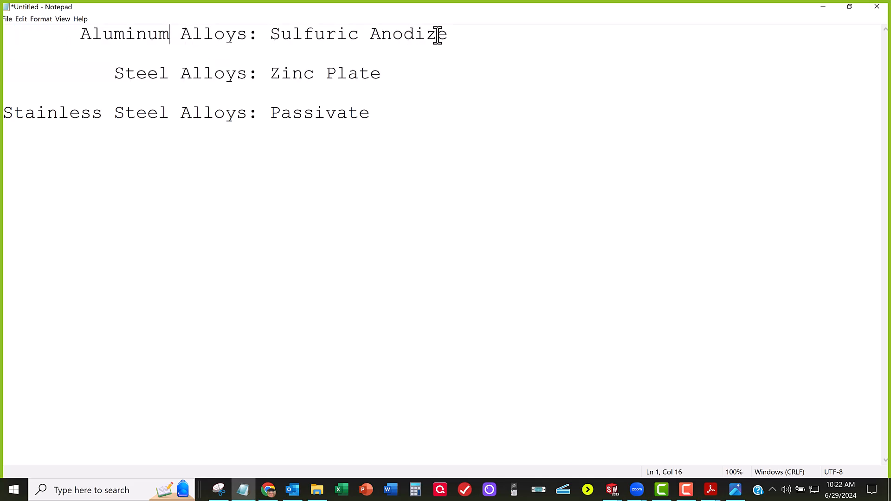
left_click_drag(450, 34, 271, 36)
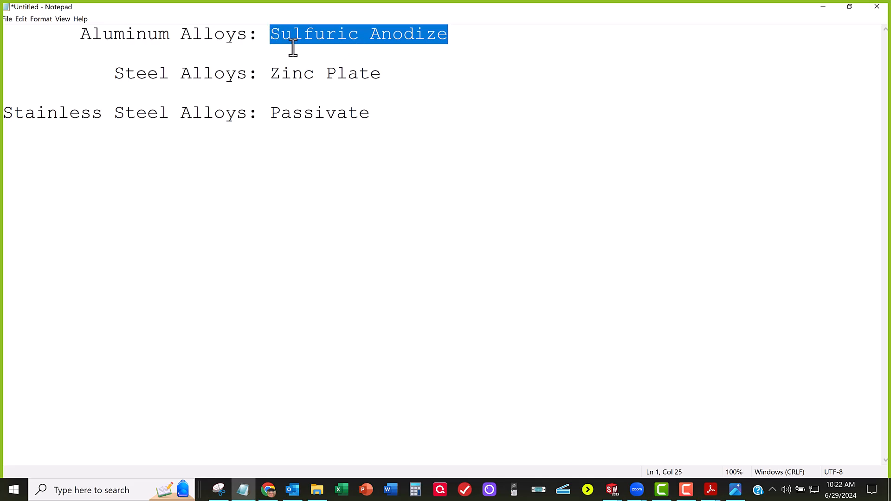
left_click(348, 139)
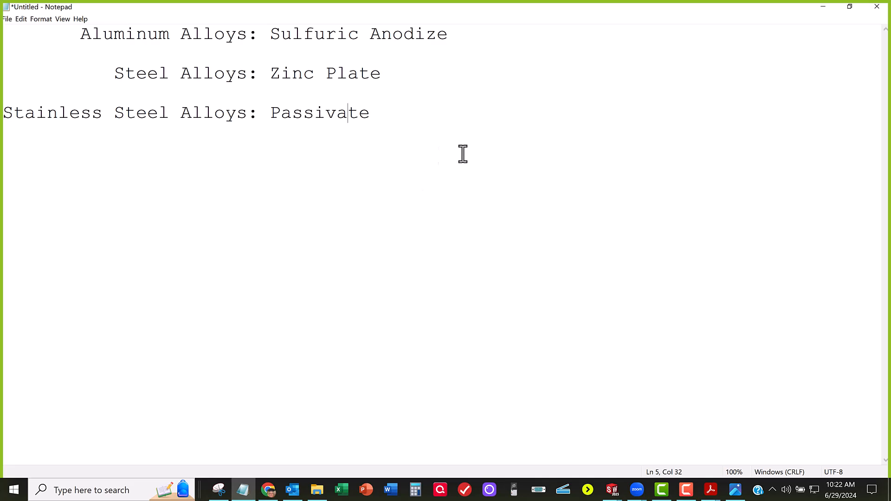
Step: Minimize the note, reopen HLC-058-00-05.JPG to check its material and finish columns, and close the image
left_click(820, 6)
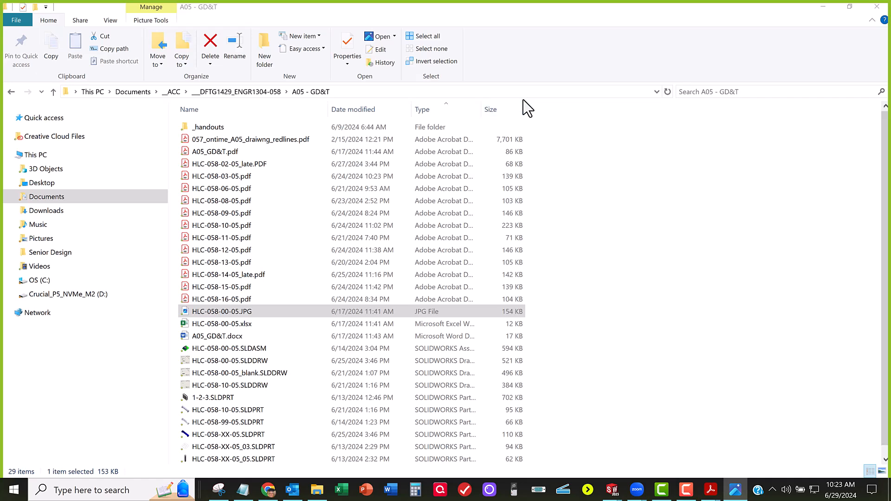
left_click(238, 312)
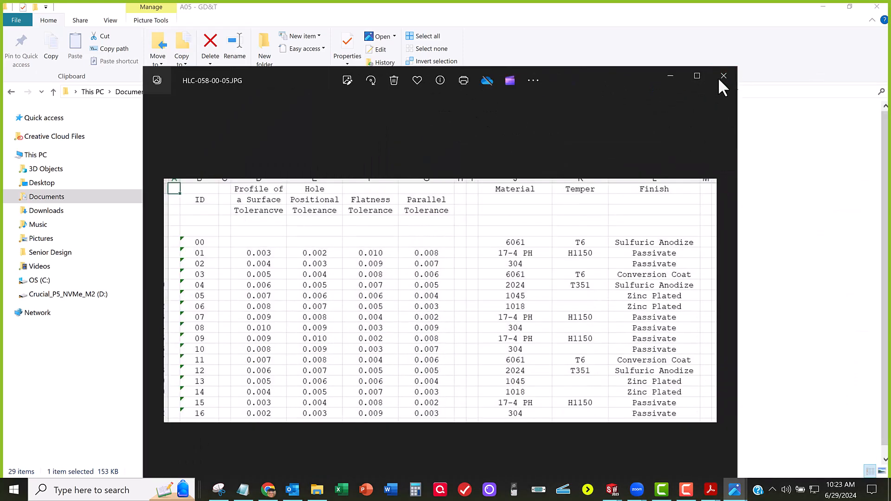
left_click(719, 78)
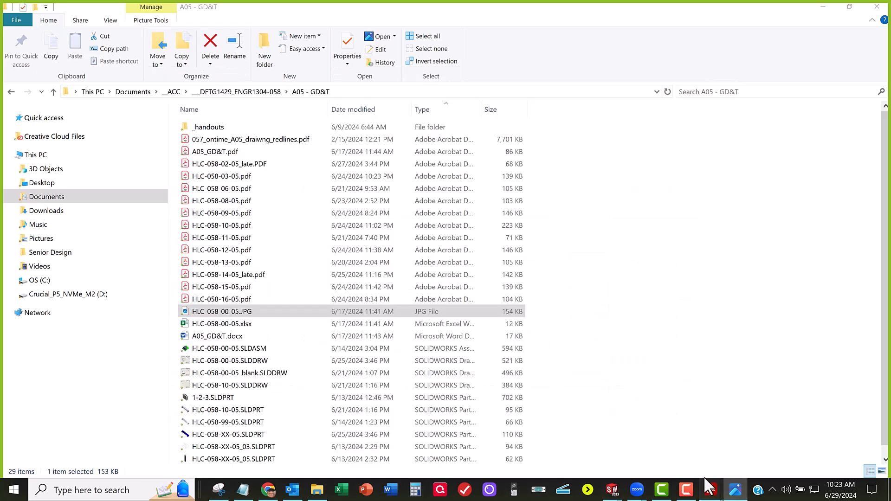
Step: Switch to A05_GD&T.pdf in Acrobat and review the first steps, drawing annotation details and miscellaneous requirements
mouse_move(711, 489)
left_click(667, 440)
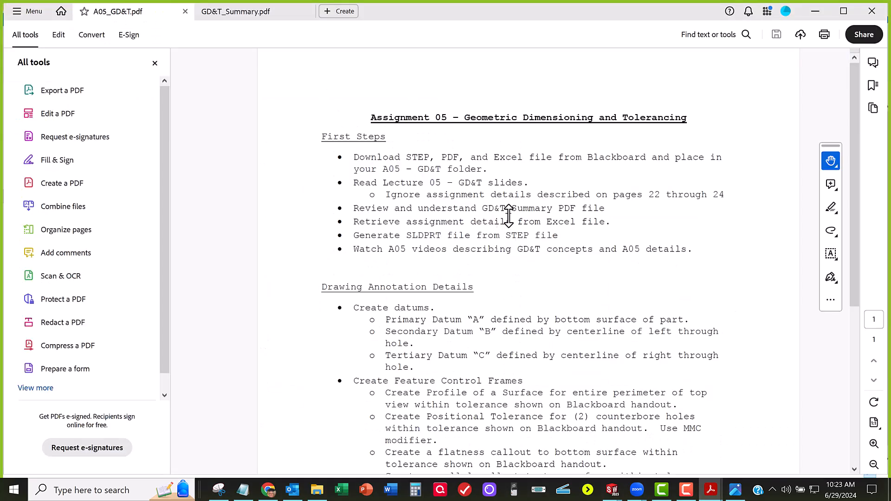
scroll(505, 214, "down", 2)
scroll(446, 261, "down", 2)
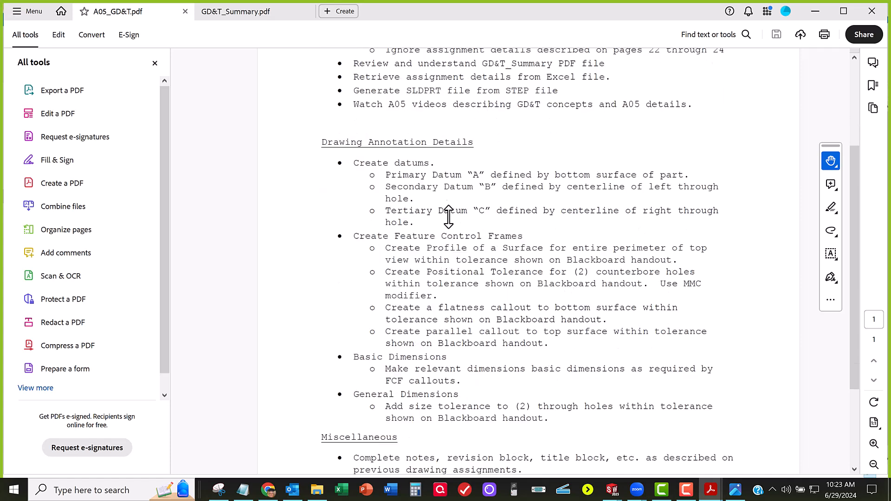
scroll(425, 152, "up", 2)
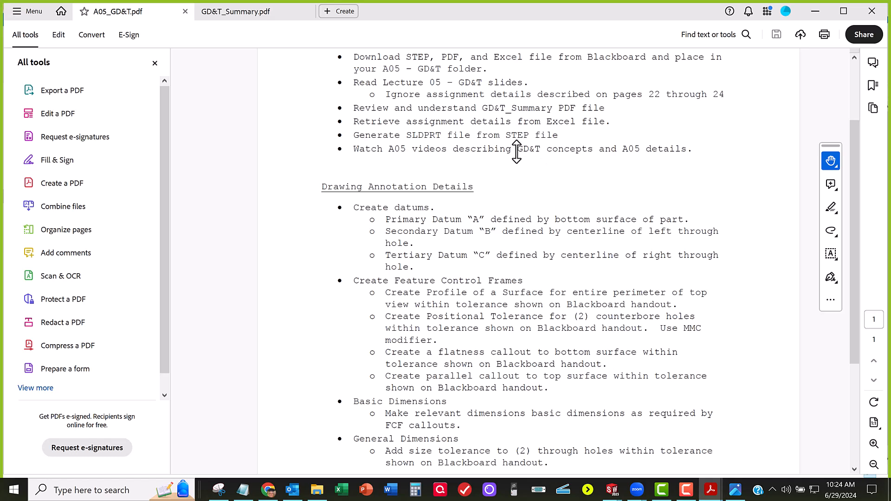
scroll(516, 152, "down", 4)
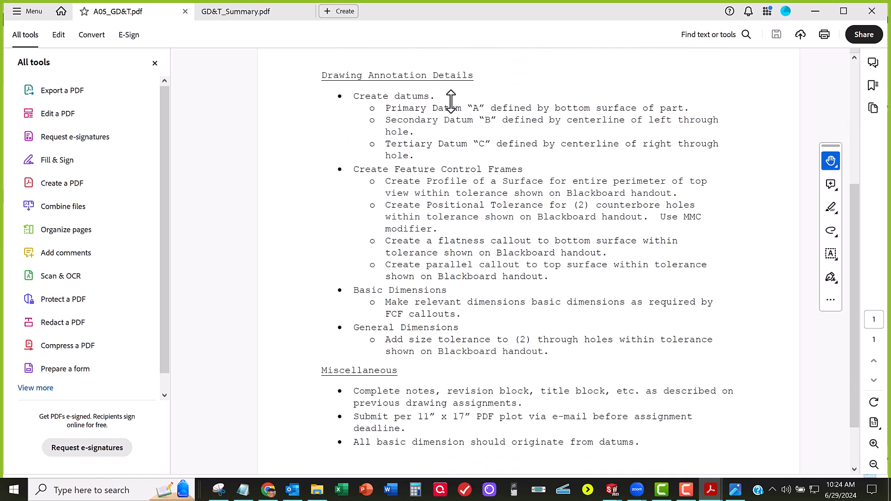
scroll(448, 99, "down", 1)
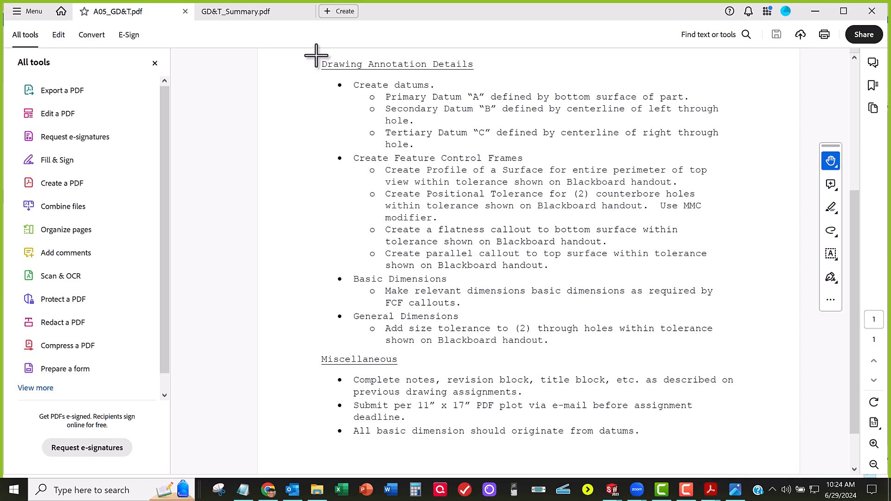
Step: Capture the Drawing Annotation Details section as a snip and move the Snipping Tool window off this screen for reference
mouse_move(317, 53)
left_mouse_down()
mouse_move(586, 248)
mouse_move(747, 346)
mouse_move(771, 348)
mouse_move(764, 349)
left_mouse_up()
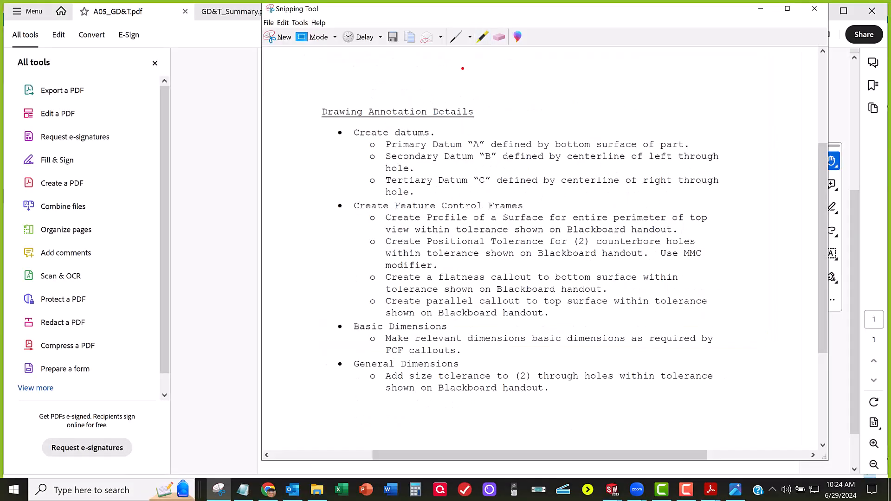
left_click_drag(516, 15, 0, 141)
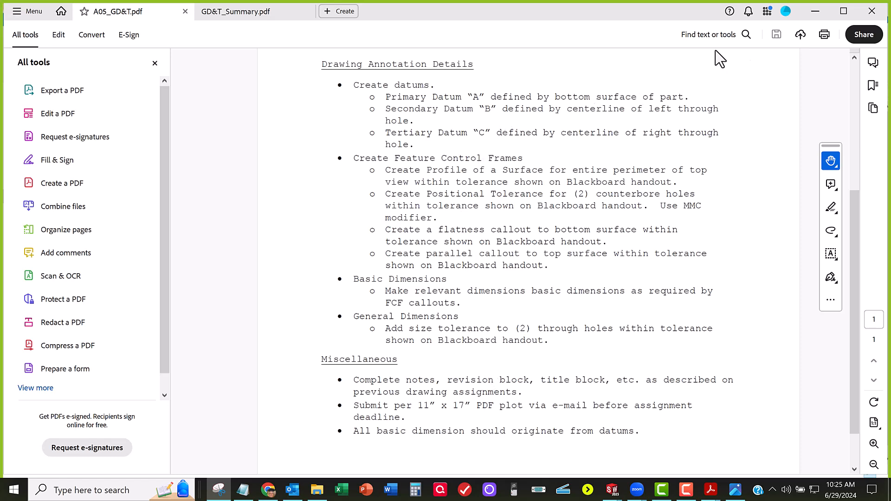
Step: Minimize the PDF and the file folder, and open the drawing HLC-058-00-05_blank.SLDDRW in SOLIDWORKS
left_click(815, 11)
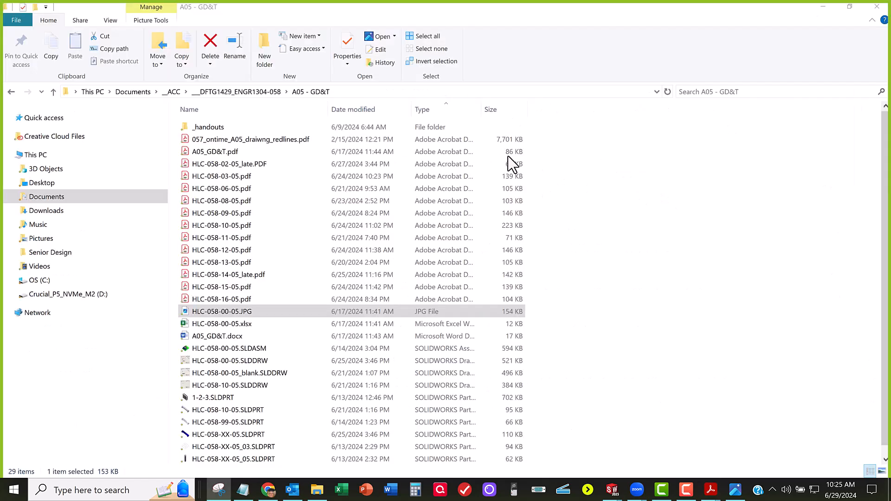
left_click(827, 9)
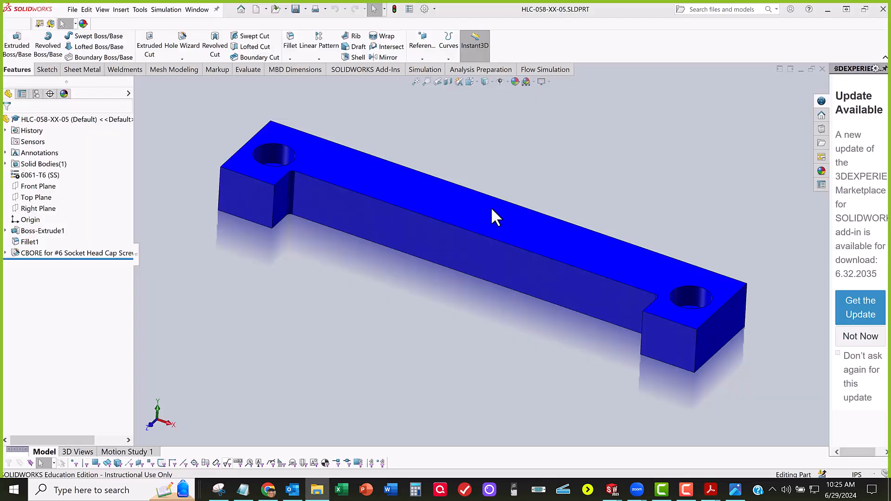
scroll(471, 237, "up", 4)
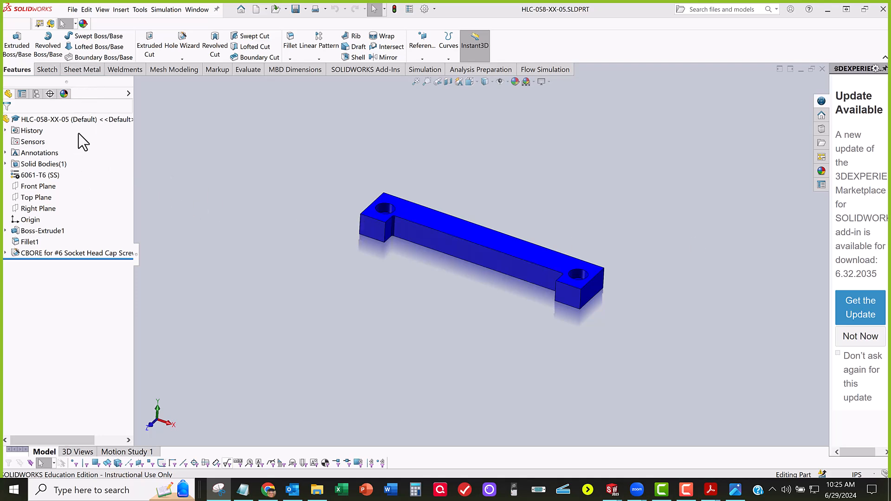
left_click(72, 10)
left_click(60, 20)
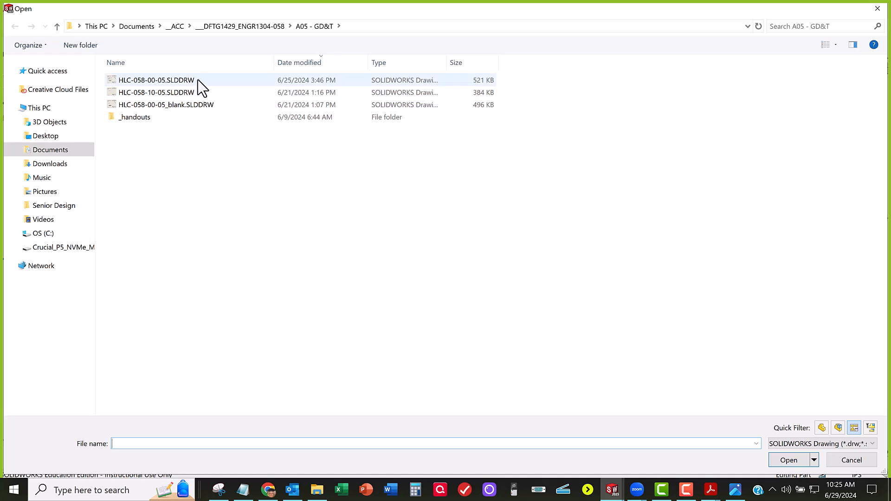
double_click(187, 106)
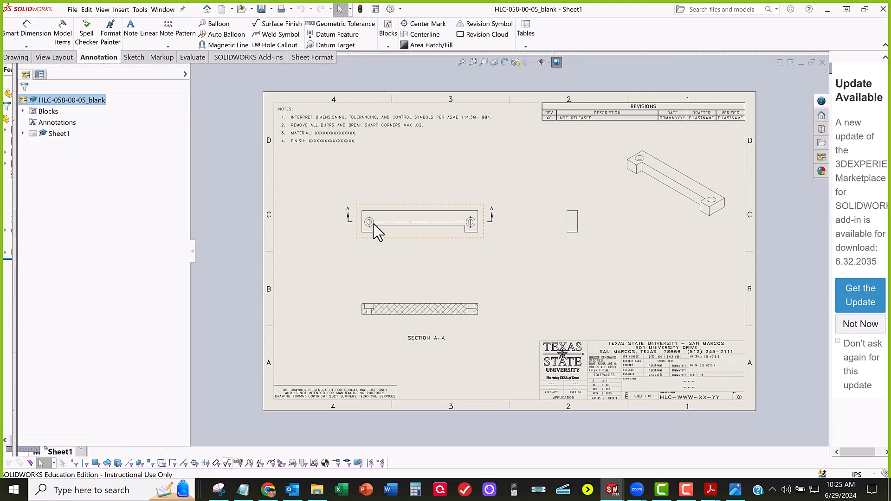
Step: Examine the blank drawing's front, side, section and isometric views, its general notes and its title block
scroll(463, 233, "down", 3)
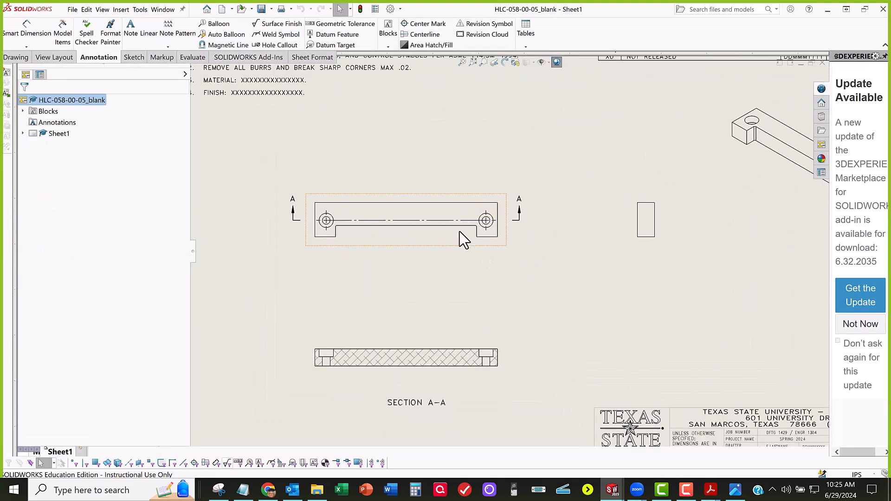
scroll(441, 225, "down", 1)
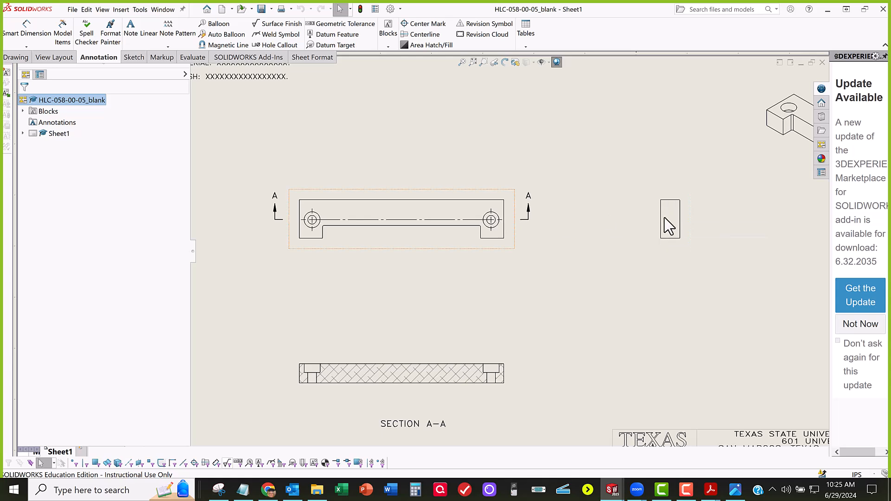
scroll(512, 237, "up", 5)
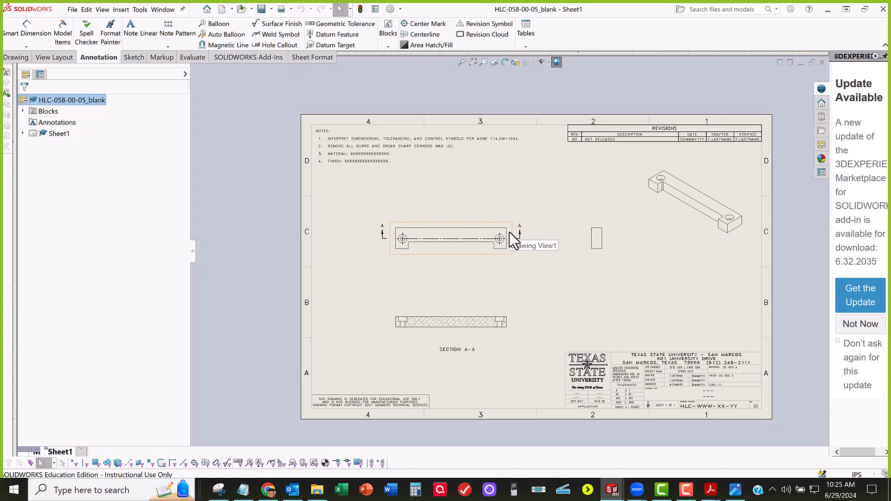
scroll(607, 303, "down", 2)
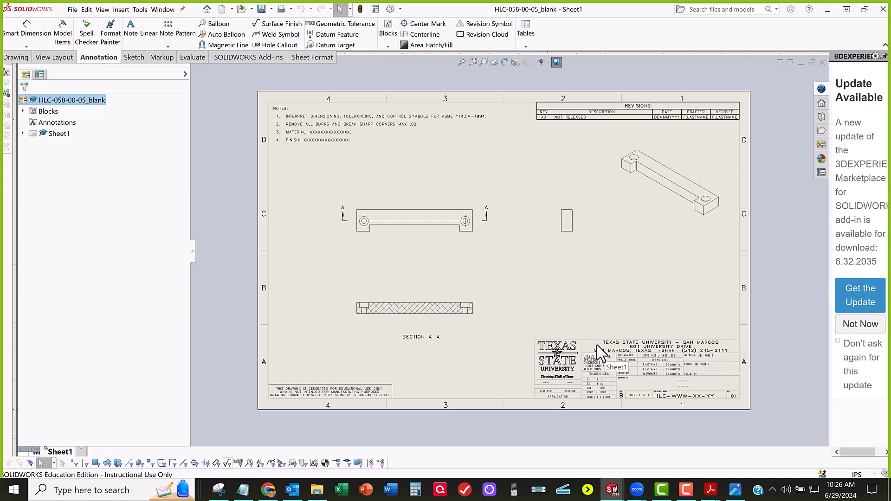
scroll(344, 148, "down", 3)
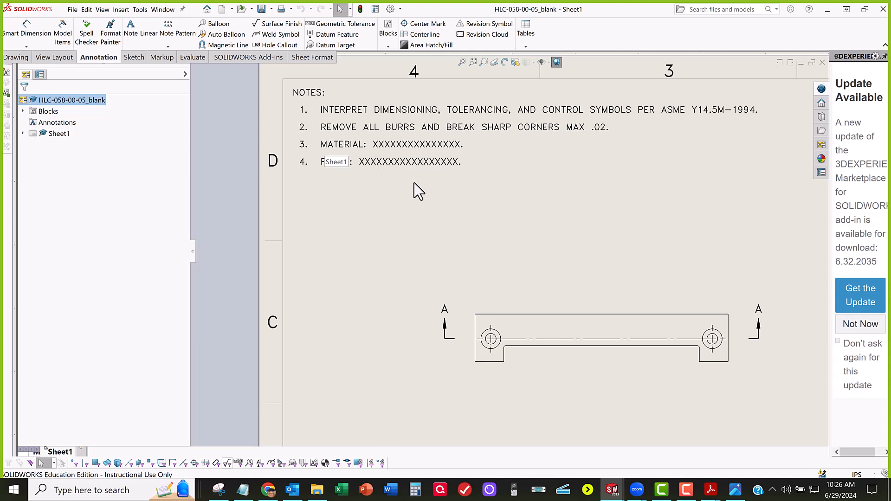
scroll(508, 252, "up", 3)
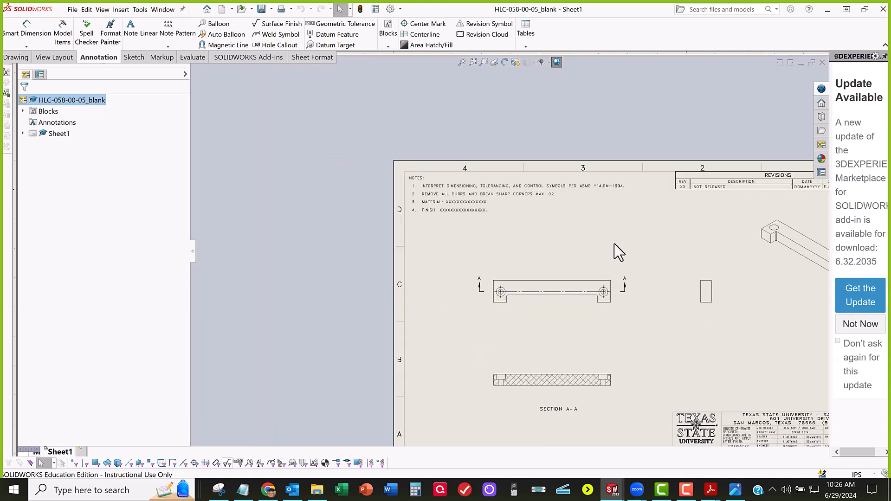
key("f")
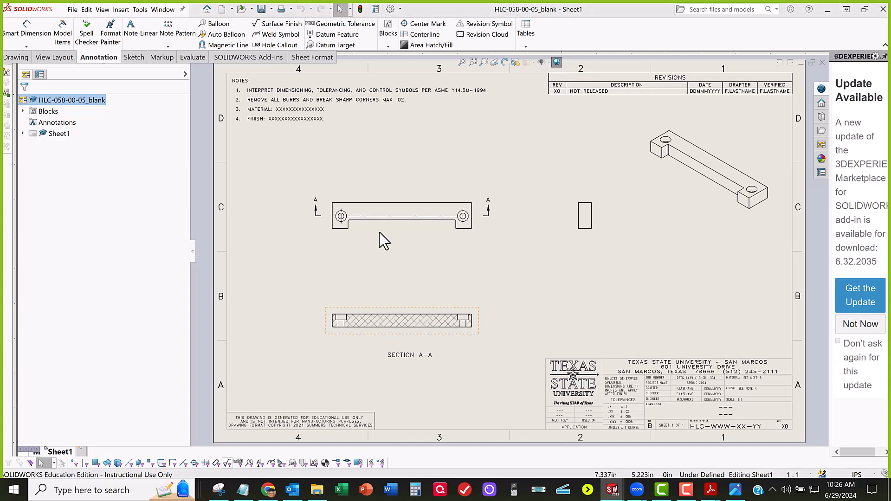
scroll(450, 285, "down", 2)
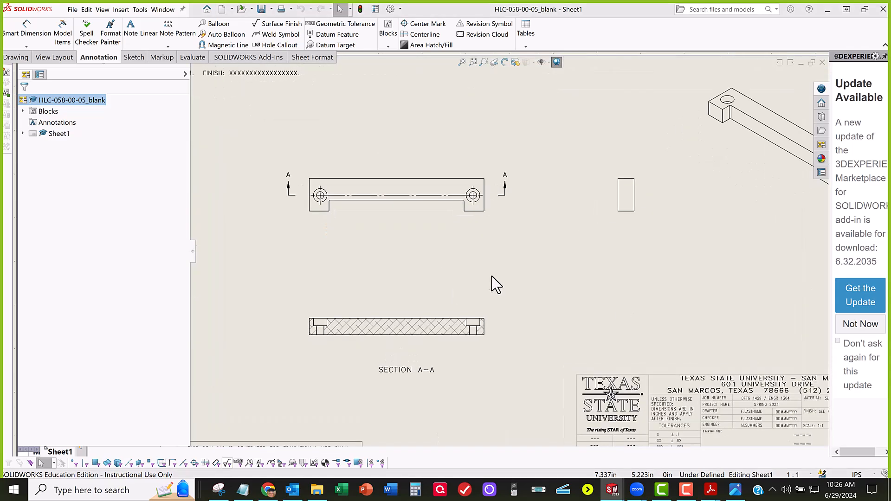
middle_click_drag(525, 295, 463, 278)
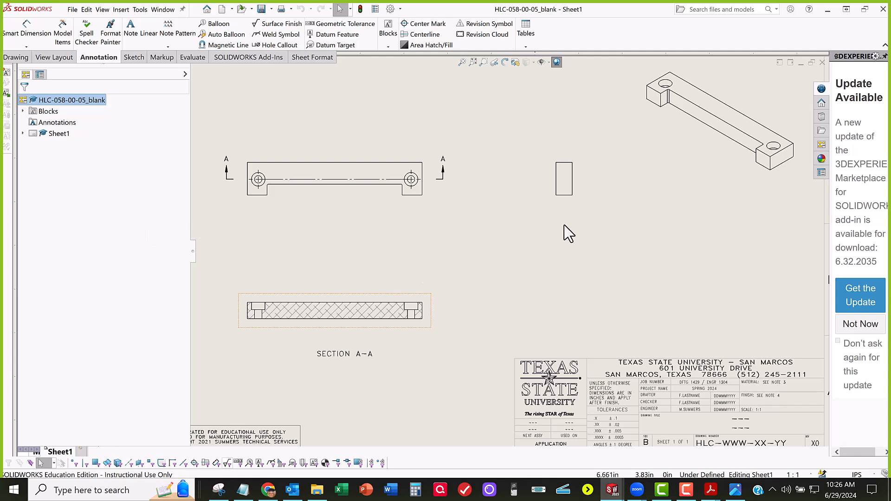
Step: Switch to the HLC-058-XX-05 part and inspect its bottom face, the surface that defines primary datum A
left_click(163, 9)
left_click(200, 117)
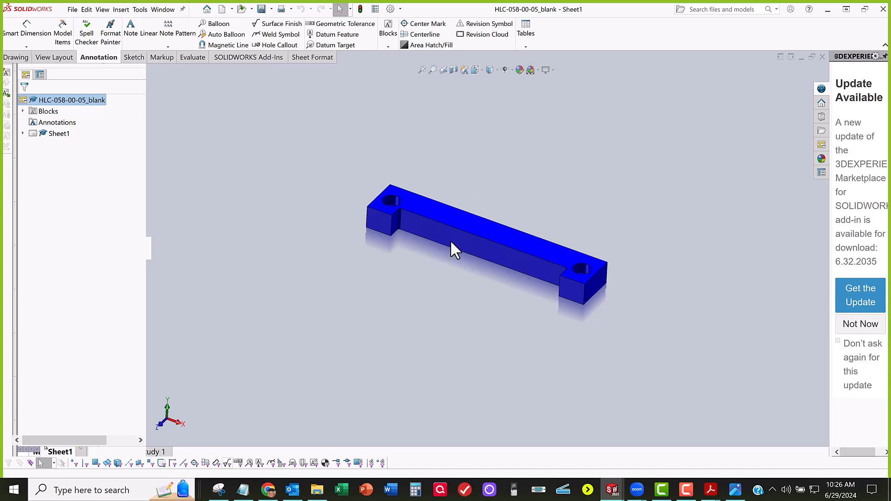
middle_click_drag(423, 202, 504, 252)
left_click(482, 258)
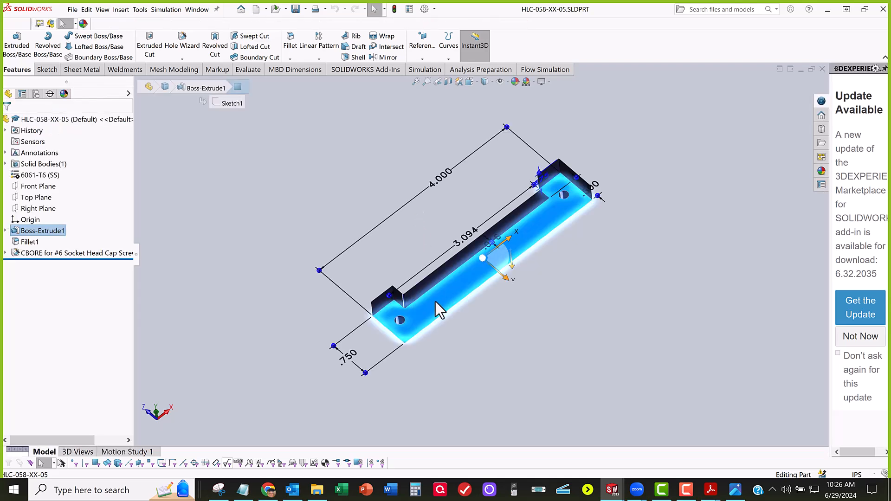
middle_click_drag(437, 320, 429, 369)
Step: Highlight the part's Top, Right and Front planes in turn to compare them with the model's orientation
left_click(31, 200)
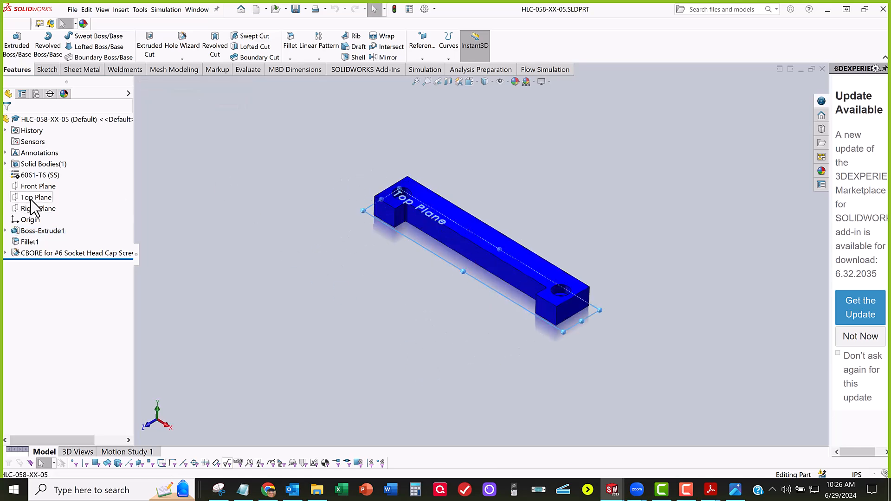
middle_click_drag(241, 185, 148, 204)
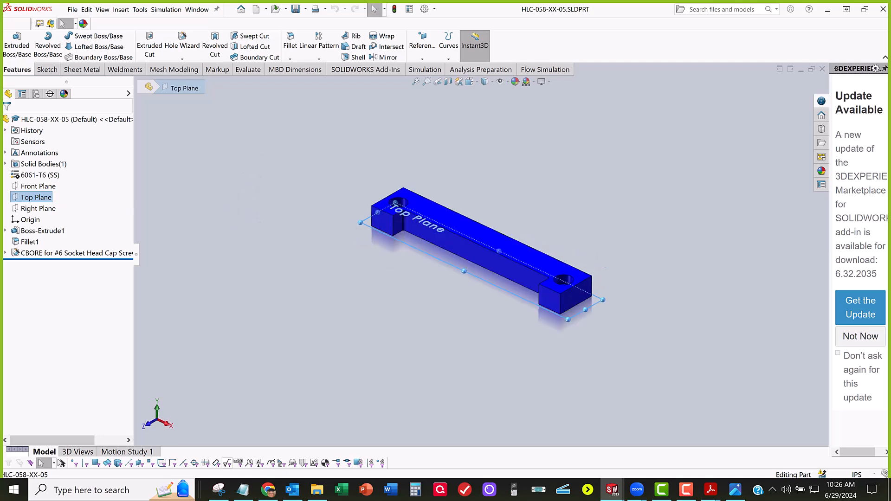
left_click(28, 186)
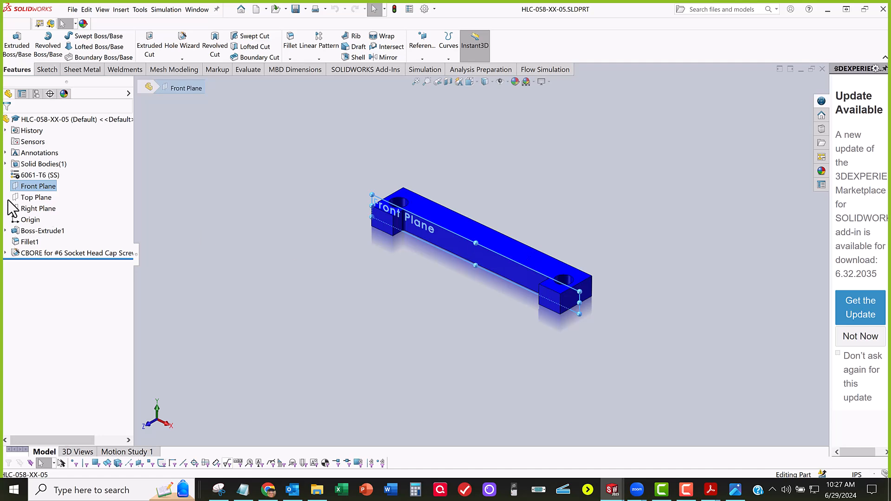
left_click(33, 184)
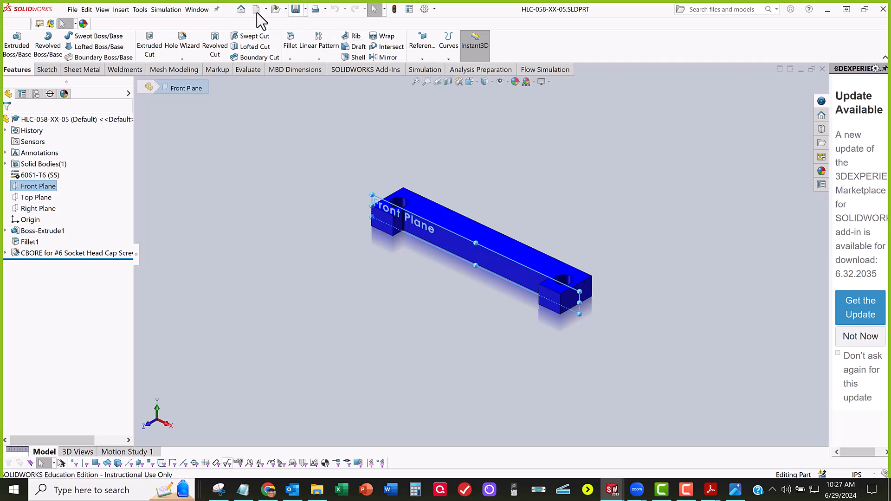
Step: Return to the HLC-058-00-05_blank drawing and attach datum feature A to the bottom edge of Section A-A, beyond the part's right end
left_click(197, 10)
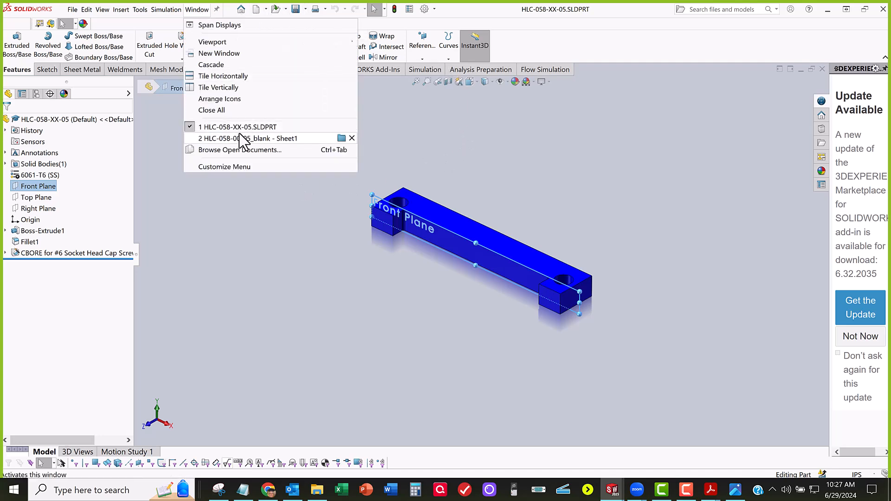
left_click(241, 138)
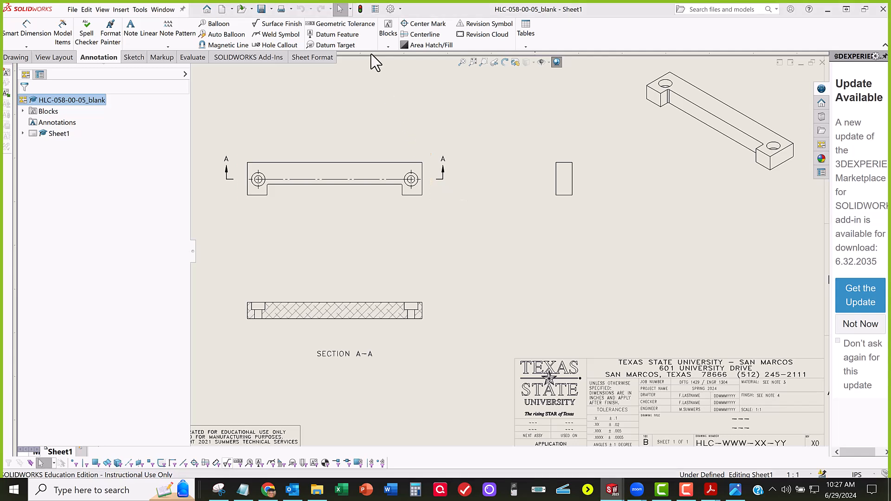
left_click(335, 34)
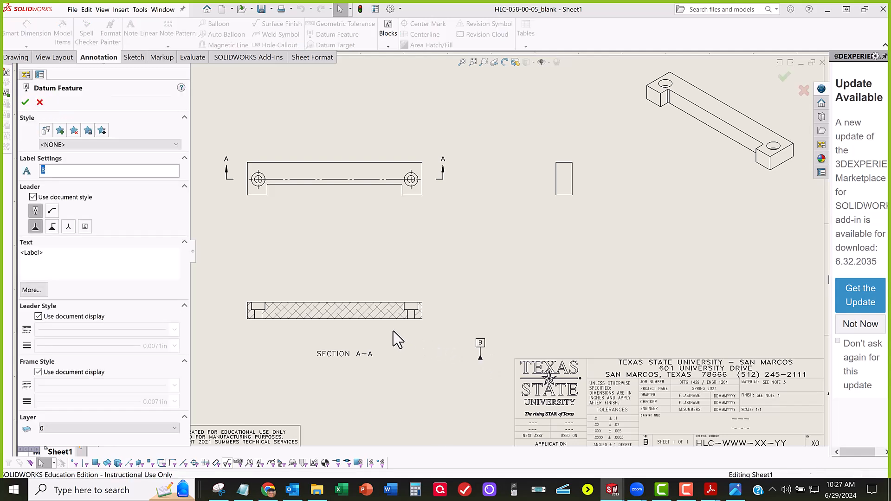
scroll(393, 339, "down", 5)
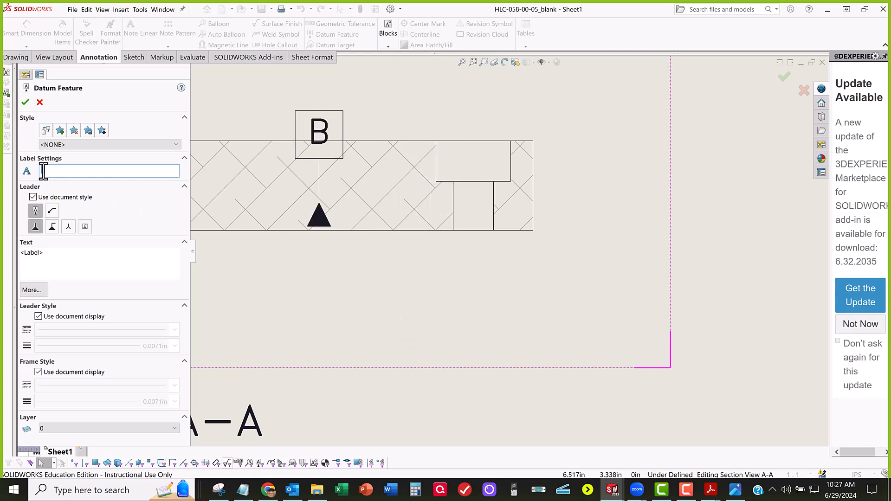
type("A")
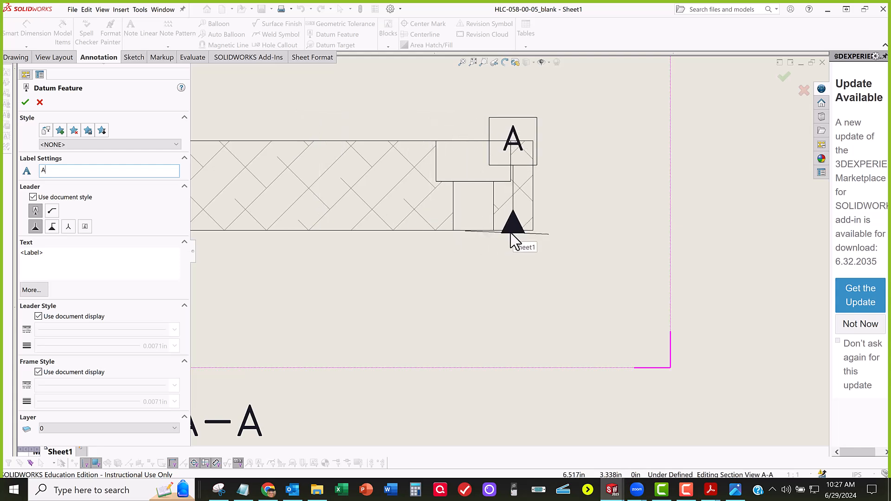
left_click(510, 231)
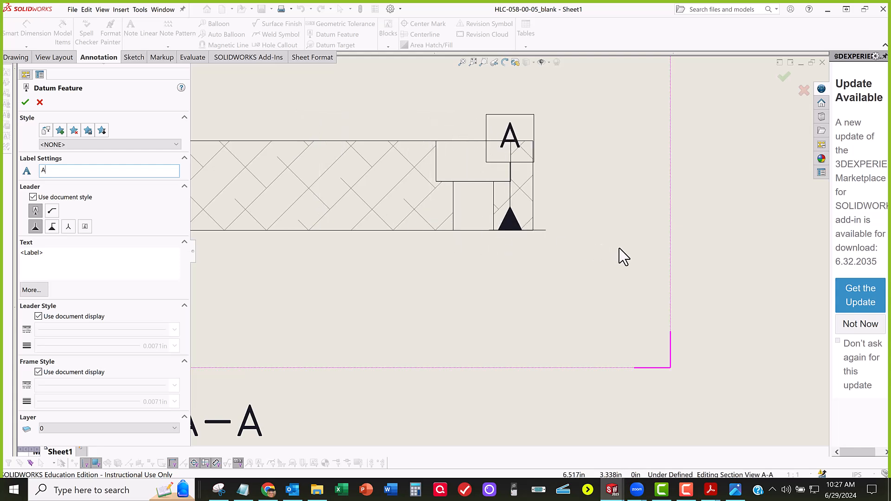
scroll(668, 258, "up", 5)
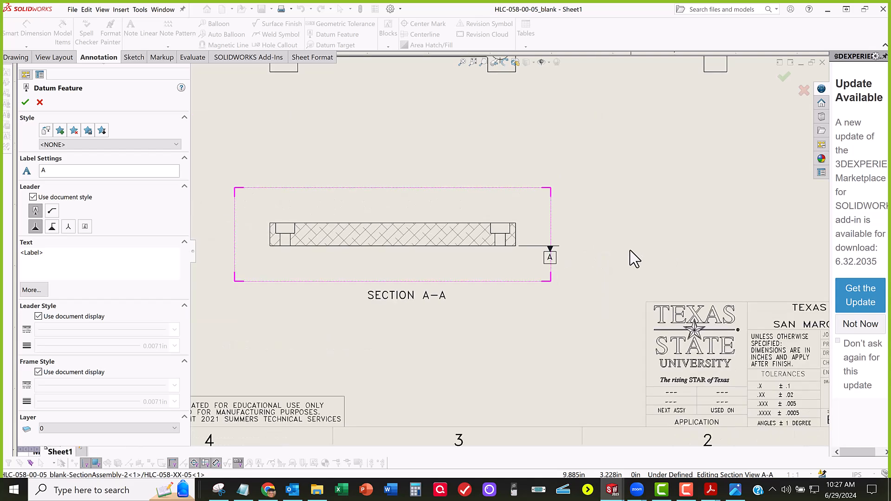
left_click(533, 247)
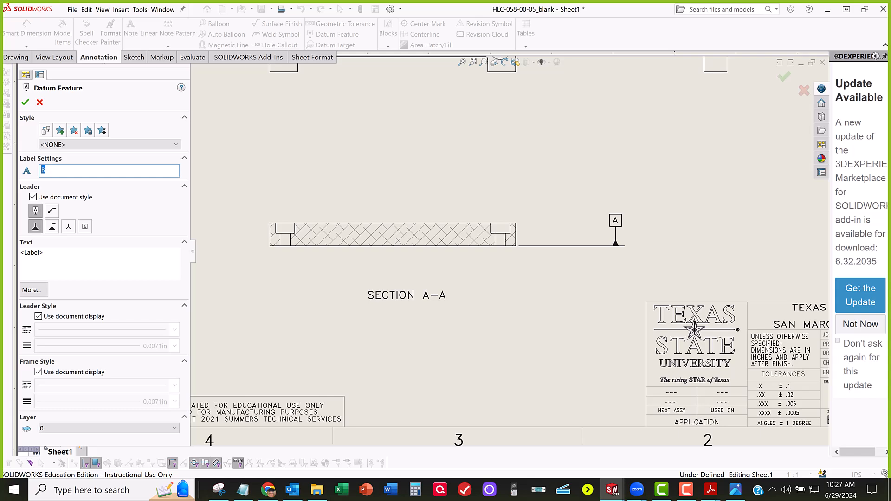
Step: Attach datum feature B to the inner circle of the front view's left counterbored hole, with its label above and left of the part
key("z")
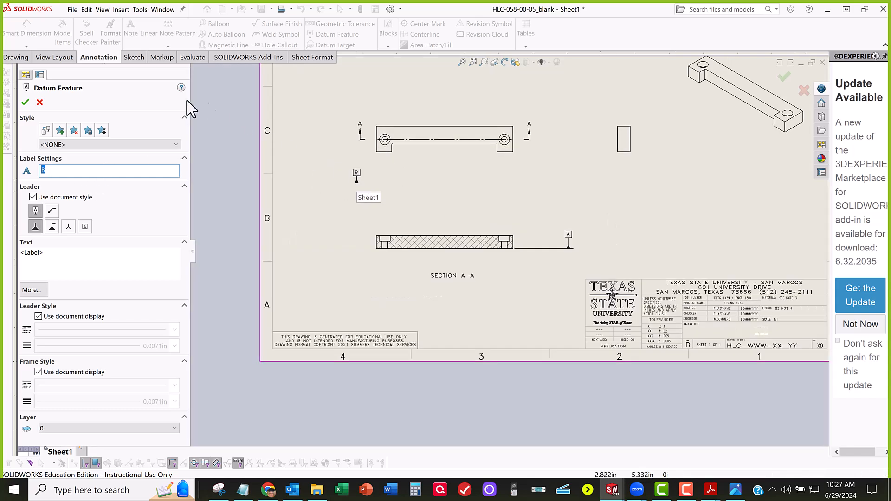
left_click(25, 102)
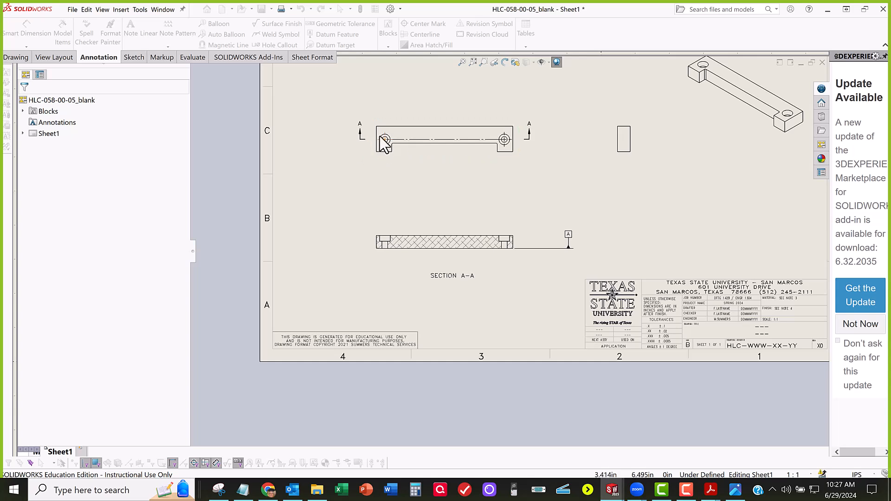
scroll(508, 141, "down", 2)
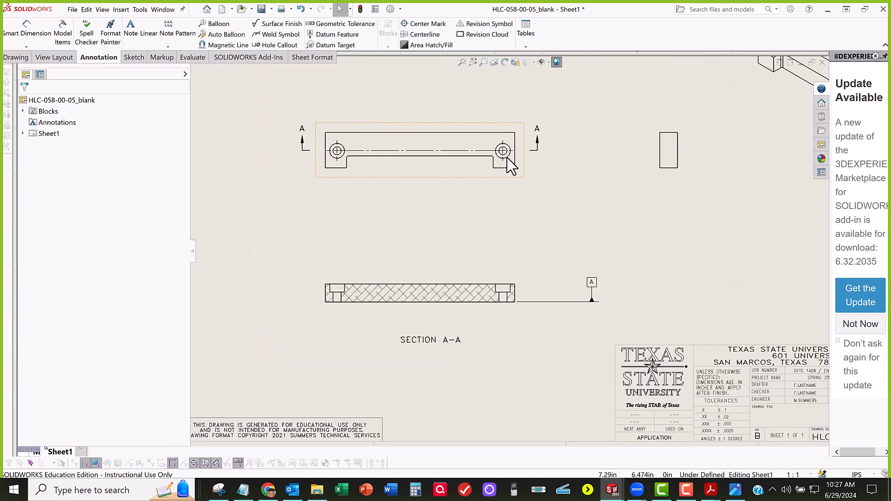
scroll(377, 178, "down", 3)
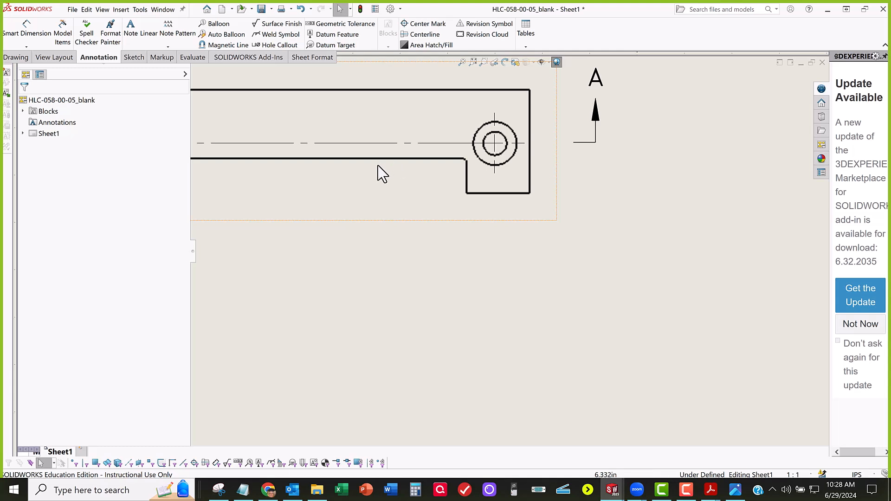
scroll(377, 167, "up", 2)
scroll(249, 213, "up", 1)
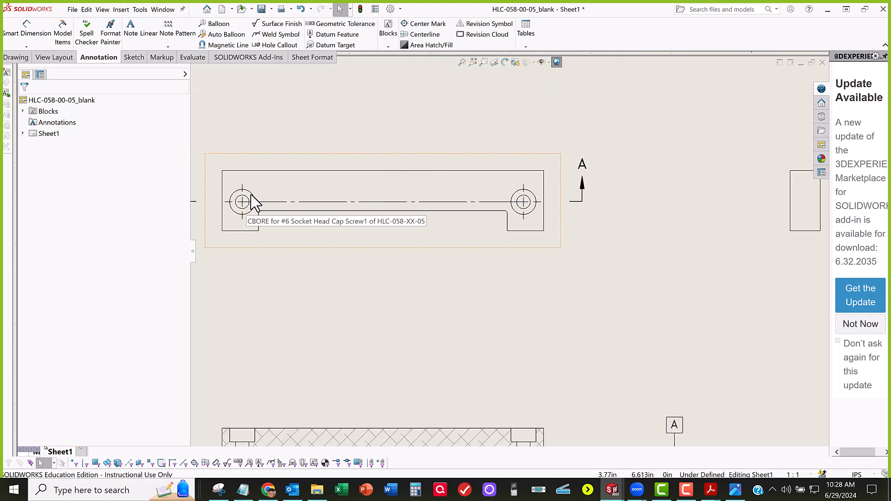
middle_click_drag(371, 280, 501, 323)
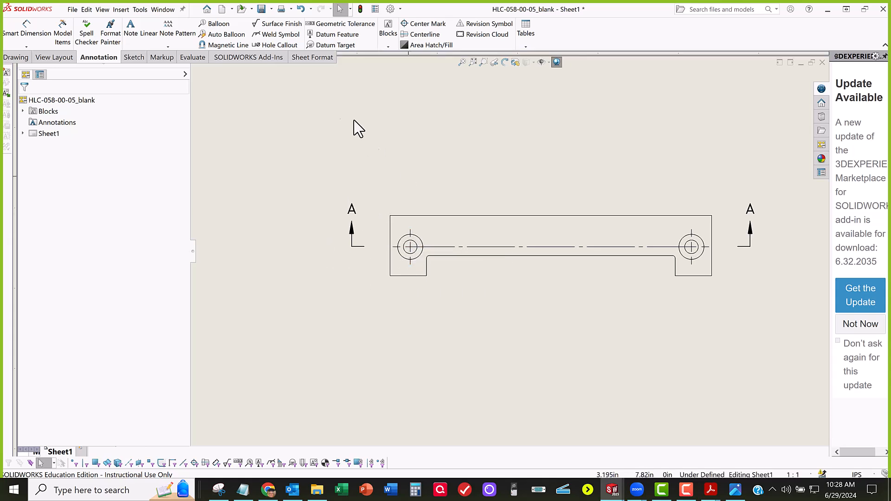
left_click(333, 36)
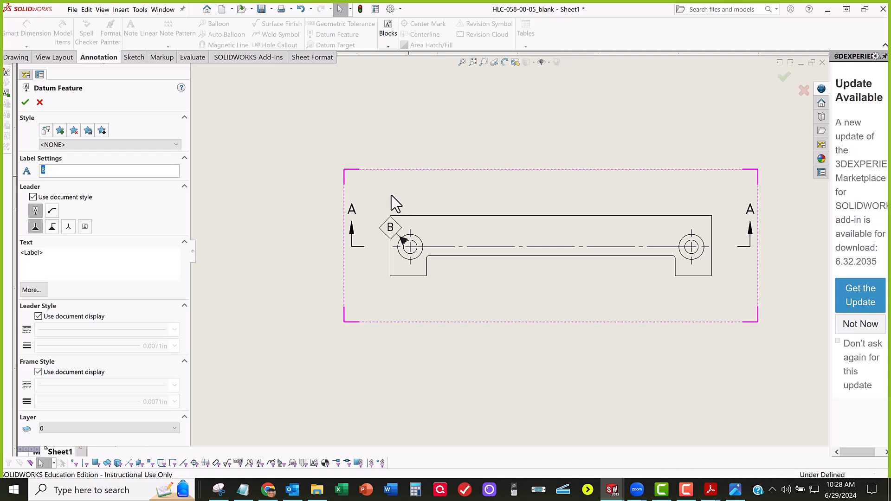
left_click(404, 239)
left_click(348, 136)
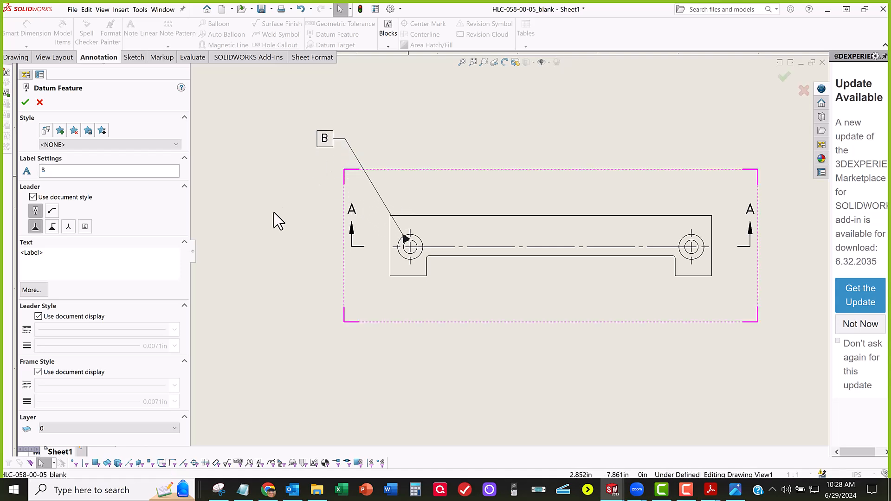
left_click(25, 103)
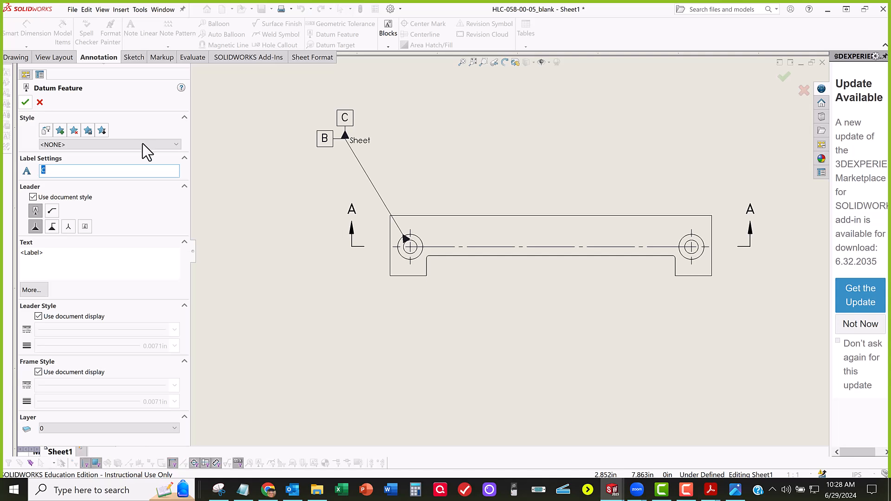
key("Escape")
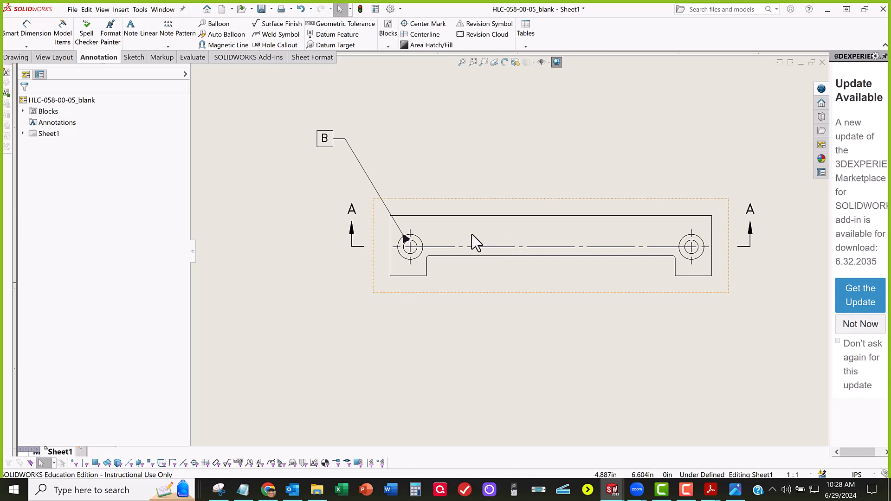
left_click_drag(449, 252, 373, 247)
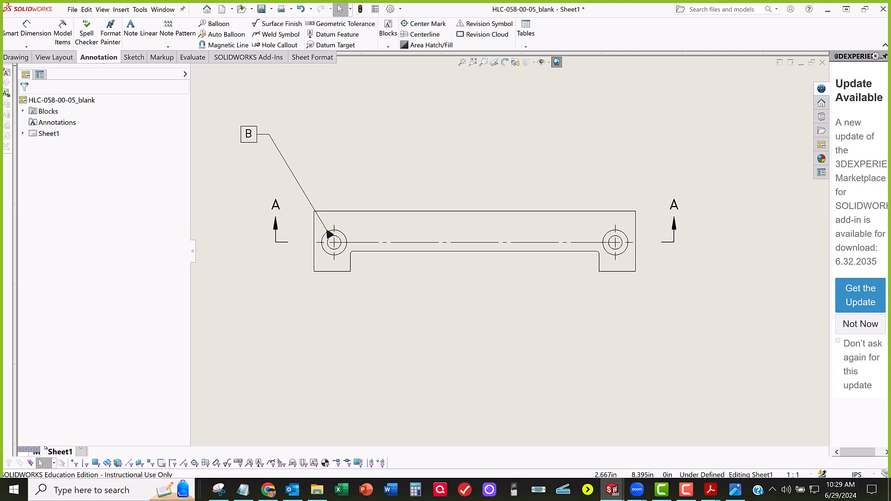
mouse_move(1, 90)
left_mouse_down()
mouse_move(429, 80)
mouse_move(473, 68)
mouse_move(464, 40)
mouse_move(0, 119)
left_mouse_up()
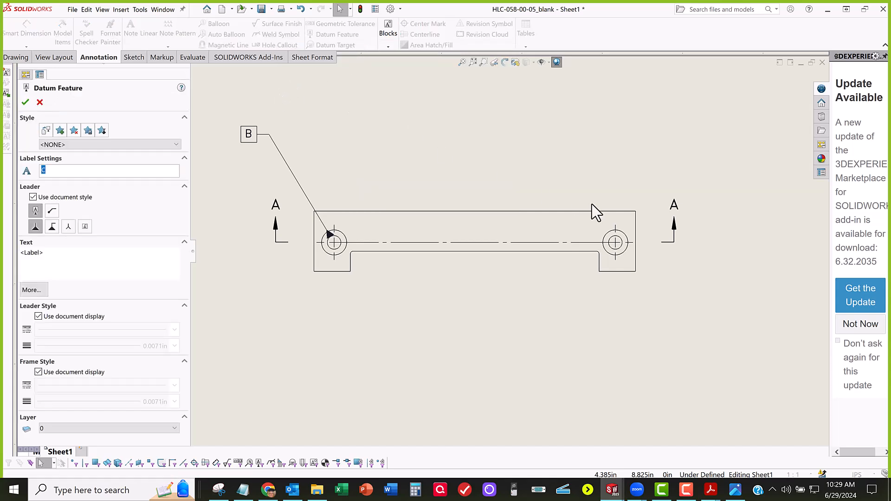
left_click(621, 244)
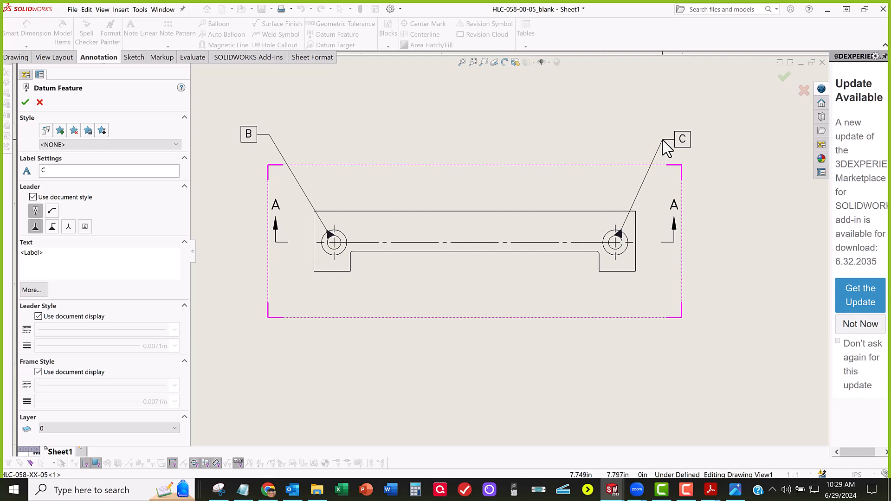
key("Escape")
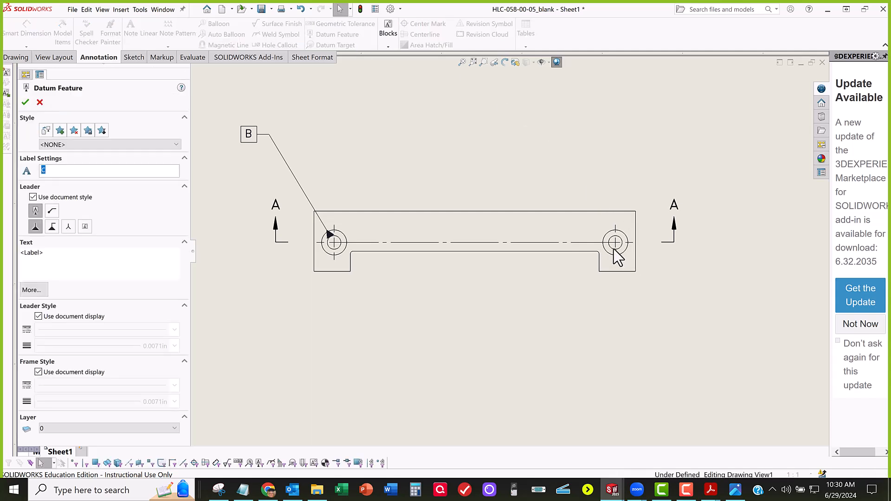
Step: Attach datum feature C to the inner circle of the front view's right counterbored hole, with its label above and right of the part
scroll(618, 253, "down", 6)
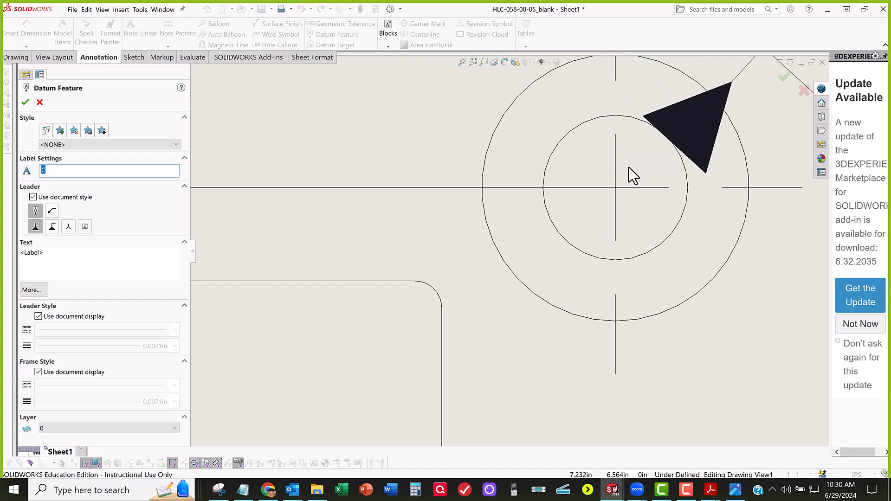
scroll(628, 165, "up", 3)
scroll(784, 74, "up", 3)
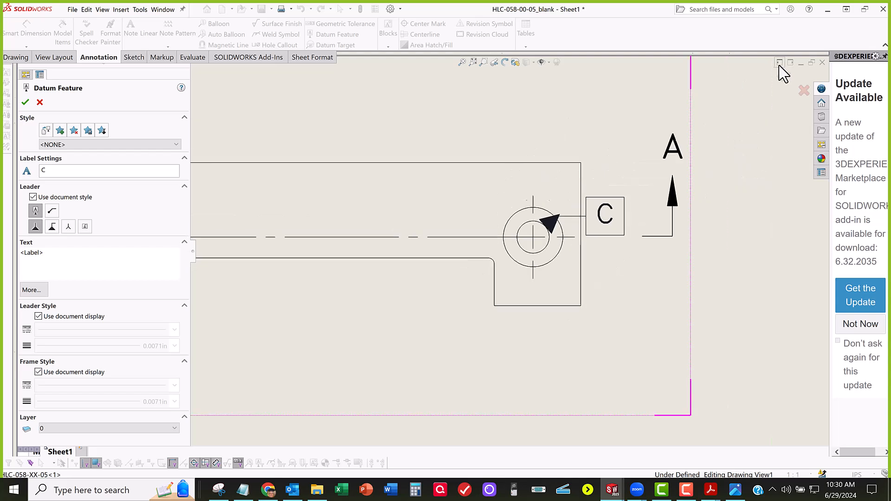
scroll(617, 94, "up", 3)
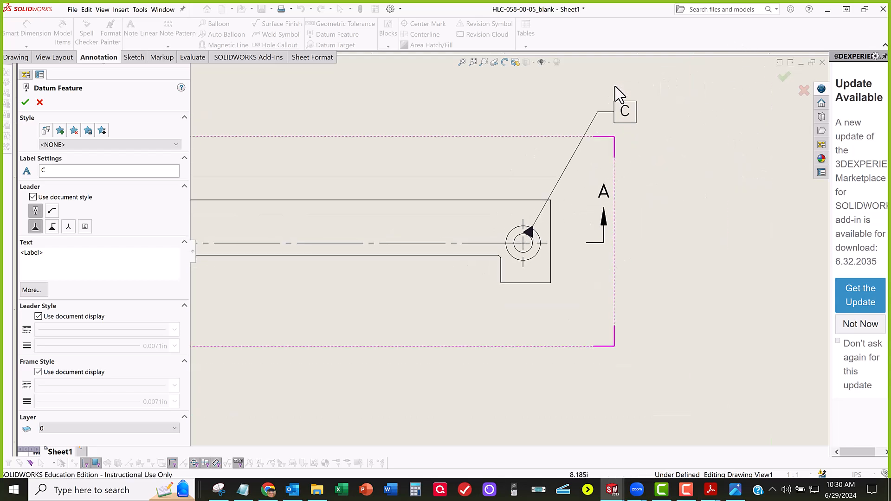
left_click(592, 117)
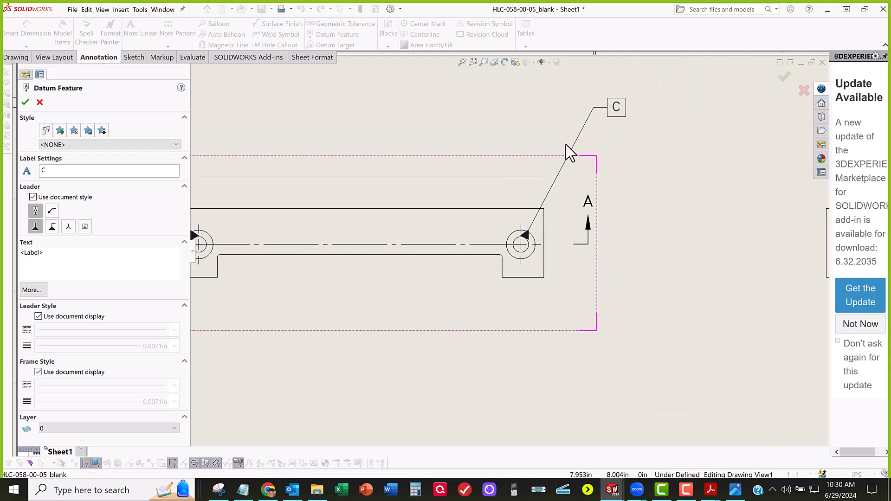
key("Escape")
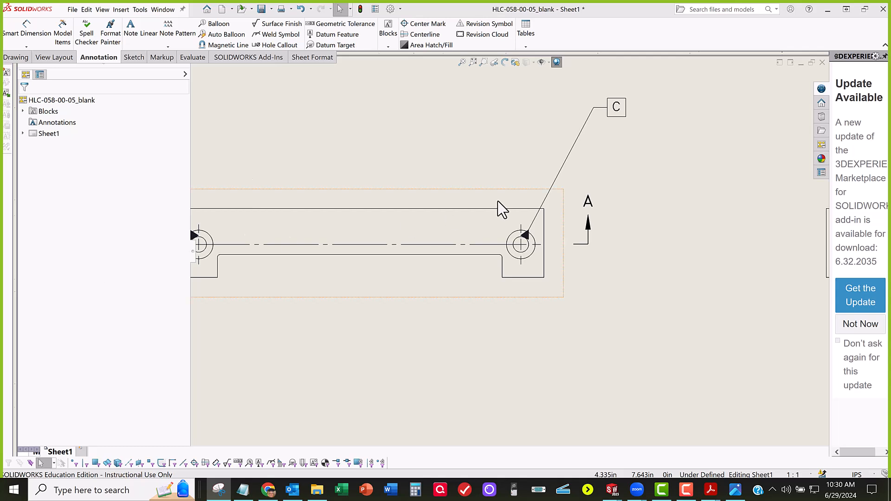
scroll(499, 207, "up", 2)
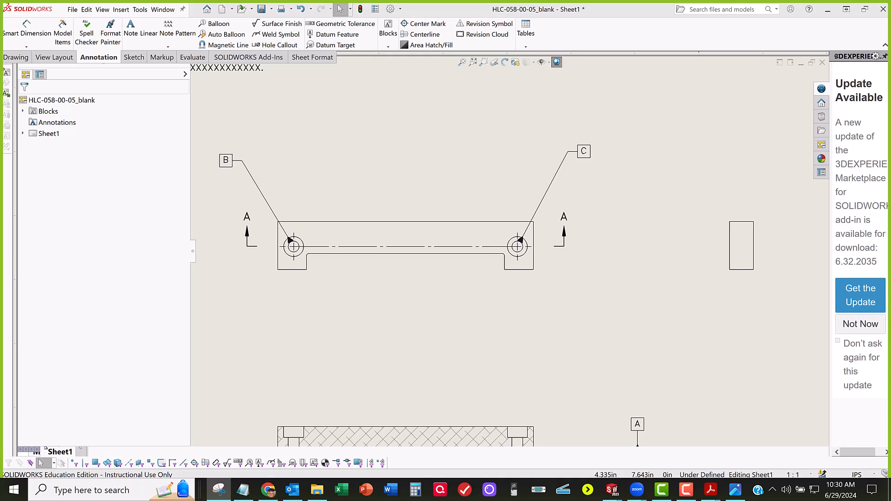
scroll(386, 294, "down", 2)
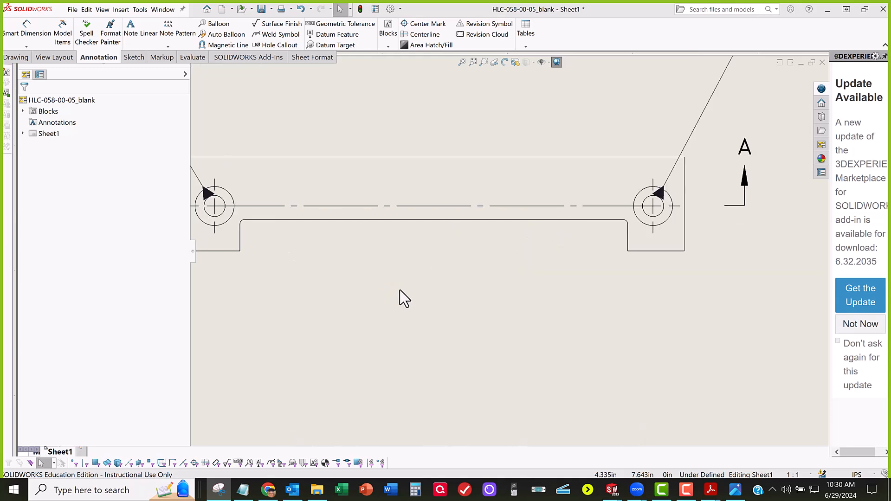
middle_click_drag(362, 307, 369, 296)
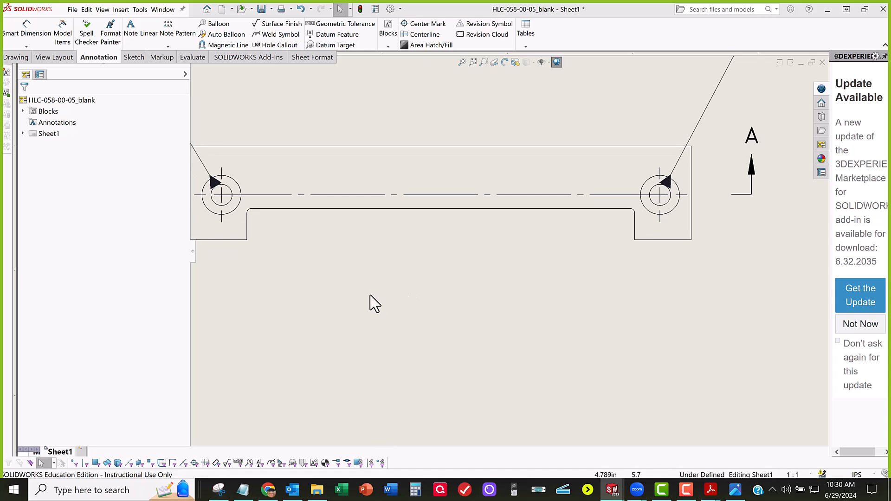
scroll(370, 296, "down", 4)
scroll(387, 283, "up", 4)
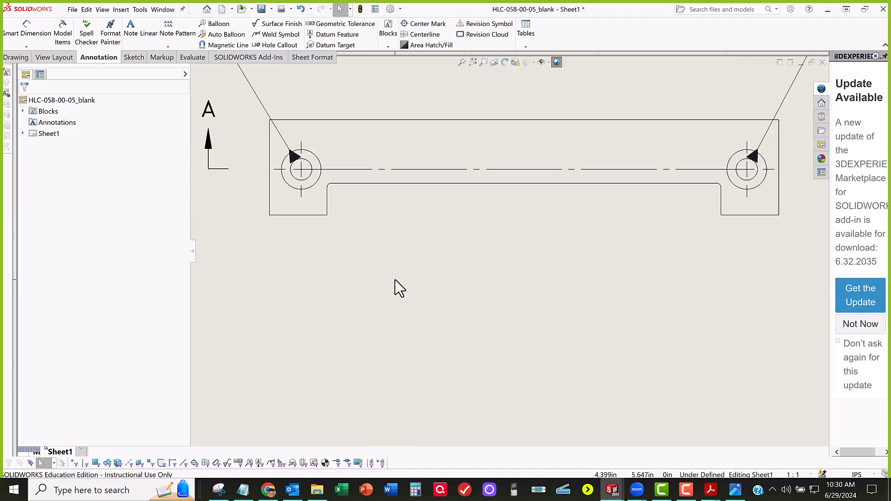
key("f")
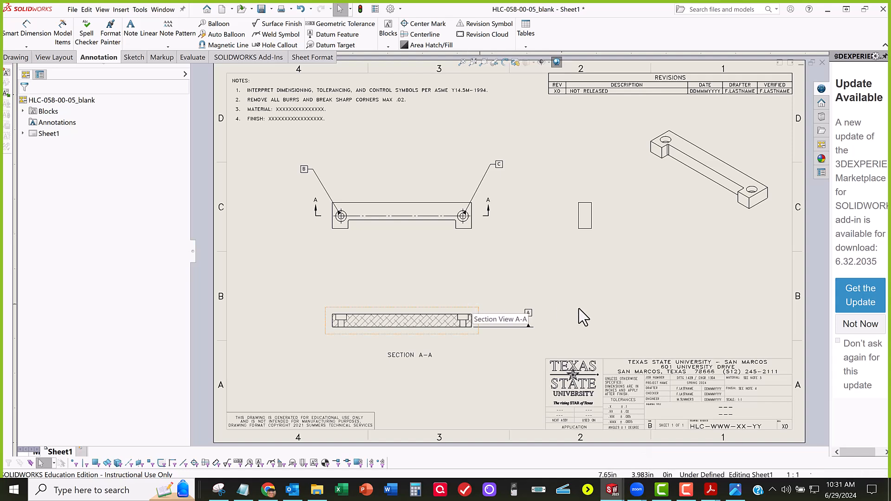
Step: Switch to GD&T_Summary.pdf in Adobe Acrobat and examine the form tolerance rows for straightness, flatness and circularity
left_click(709, 491)
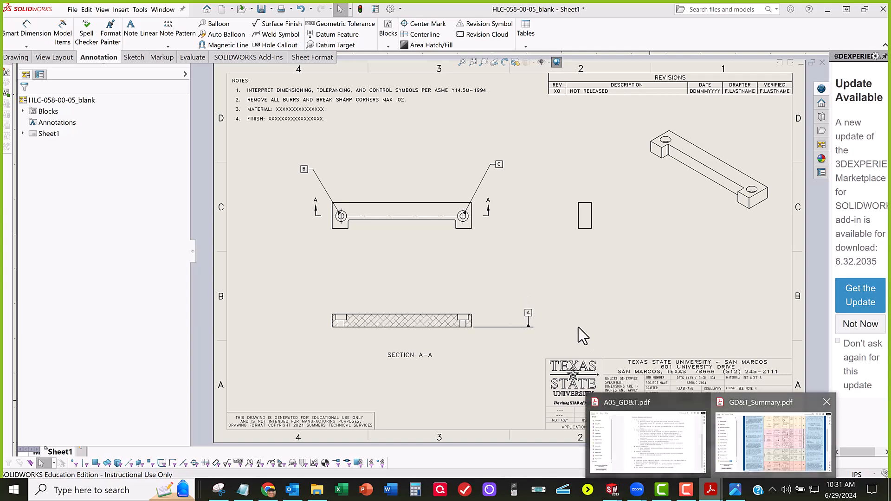
scroll(495, 226, "up", 1)
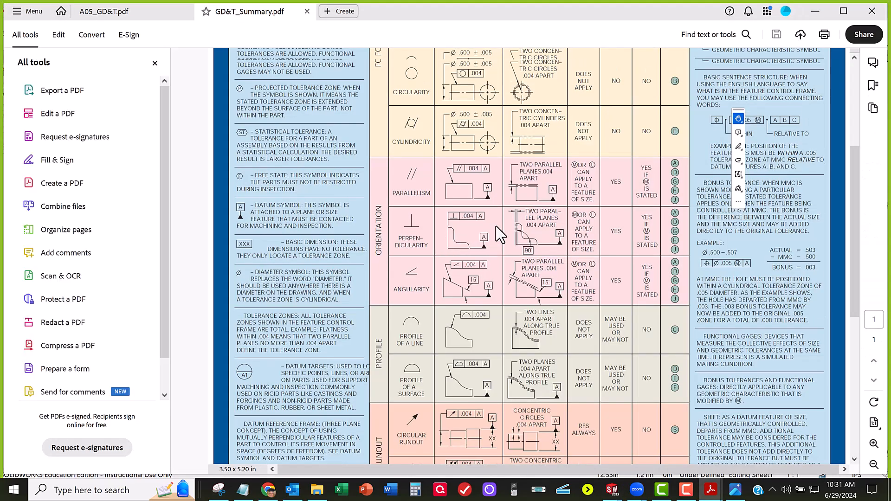
scroll(495, 226, "up", 5)
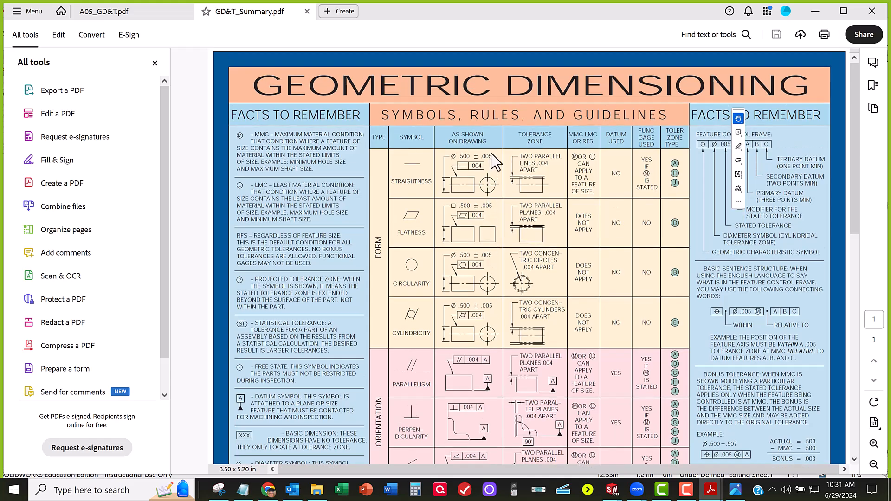
scroll(490, 153, "down", 1, "ctrl")
scroll(491, 155, "up", 6, "ctrl")
scroll(497, 174, "up", 5)
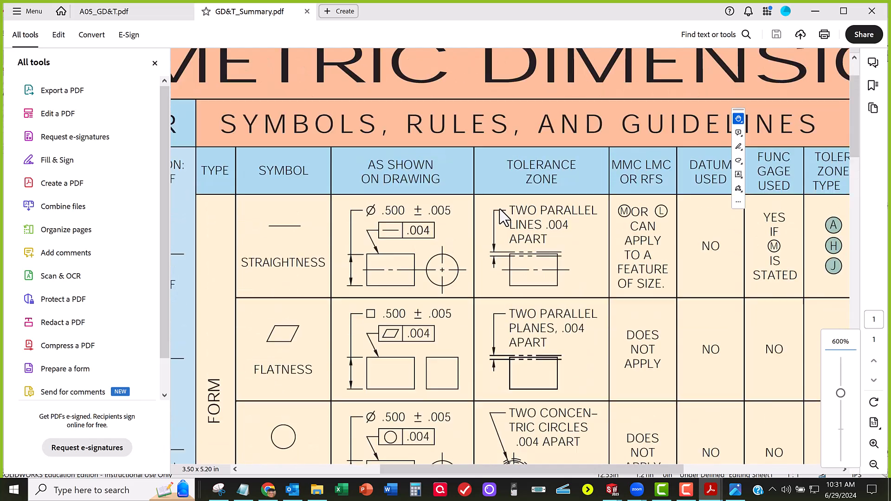
left_click_drag(480, 469, 396, 471)
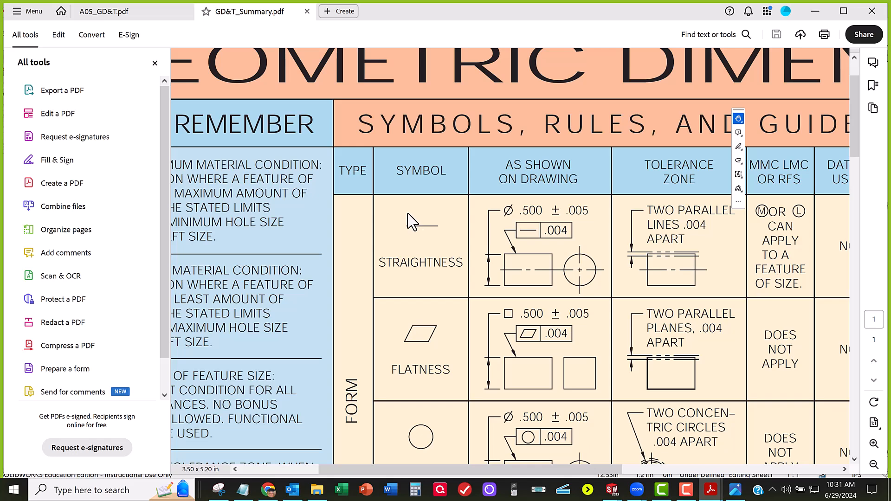
scroll(411, 222, "down", 1)
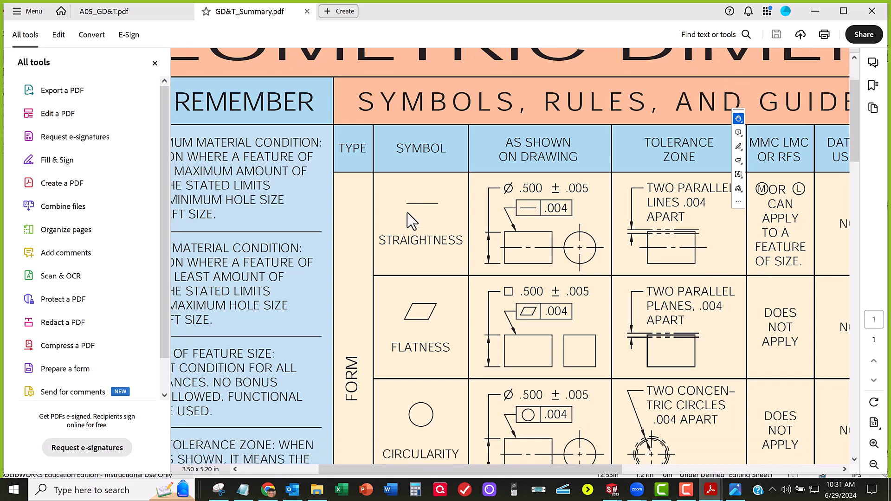
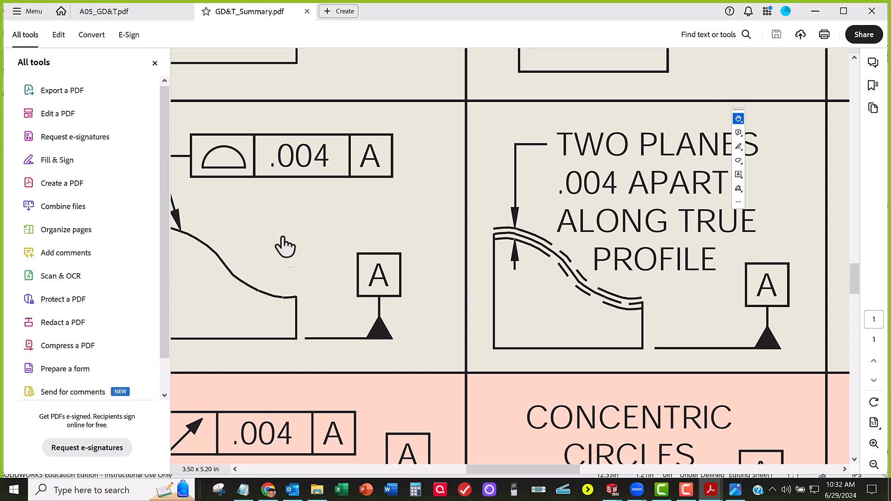
Step: Snip the chart's profile-of-a-surface tolerance zone example and mark its two boundary lines in red and an irregular surface line between them in blue
key("super+shift+s")
left_click_drag(466, 95, 819, 373)
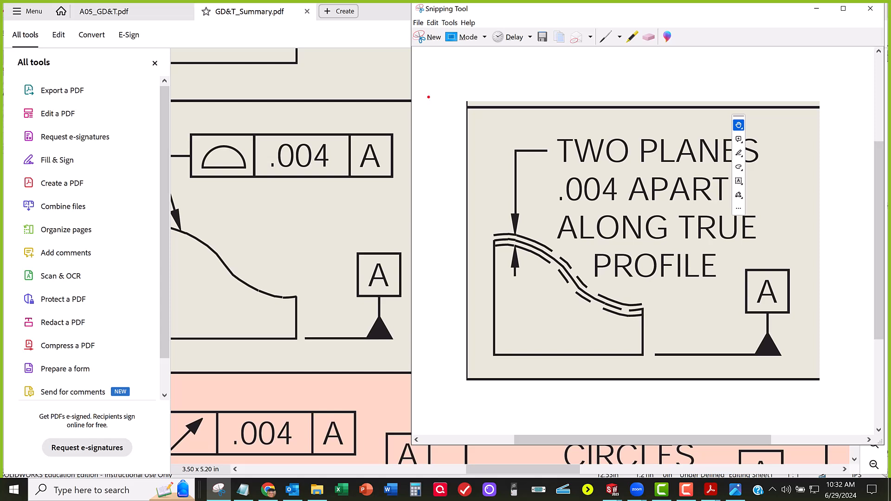
left_click(606, 37)
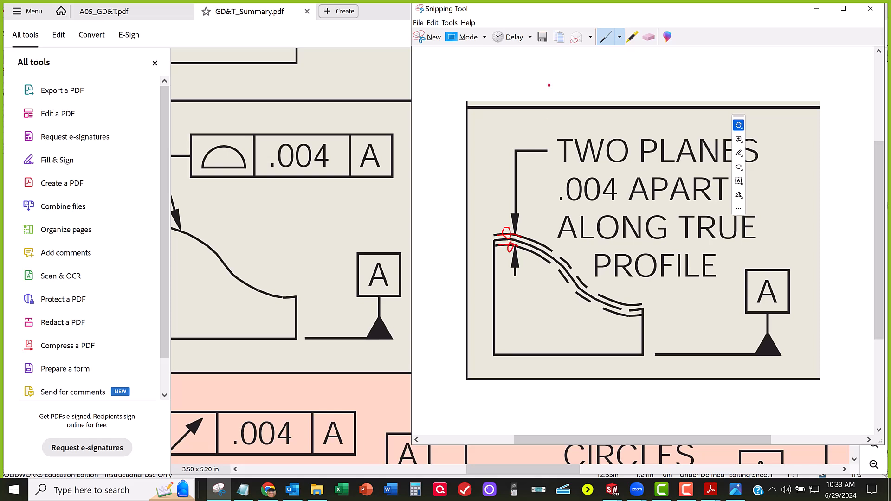
left_click(619, 37)
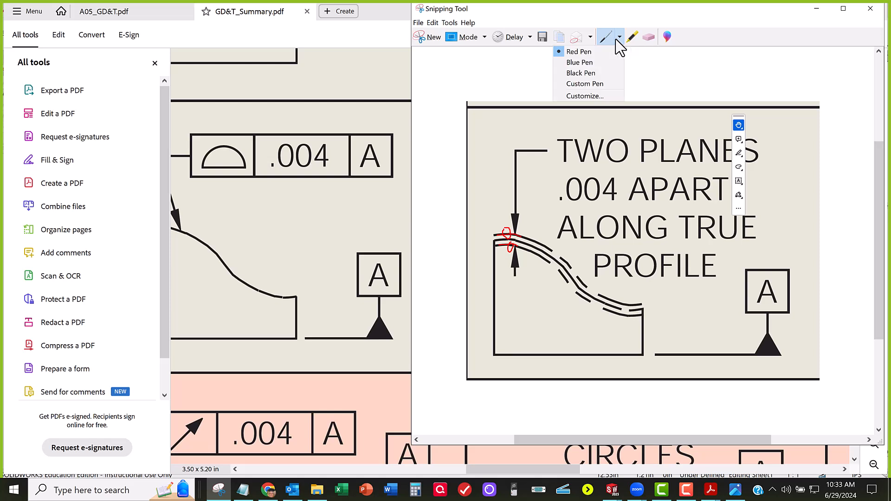
left_click(579, 62)
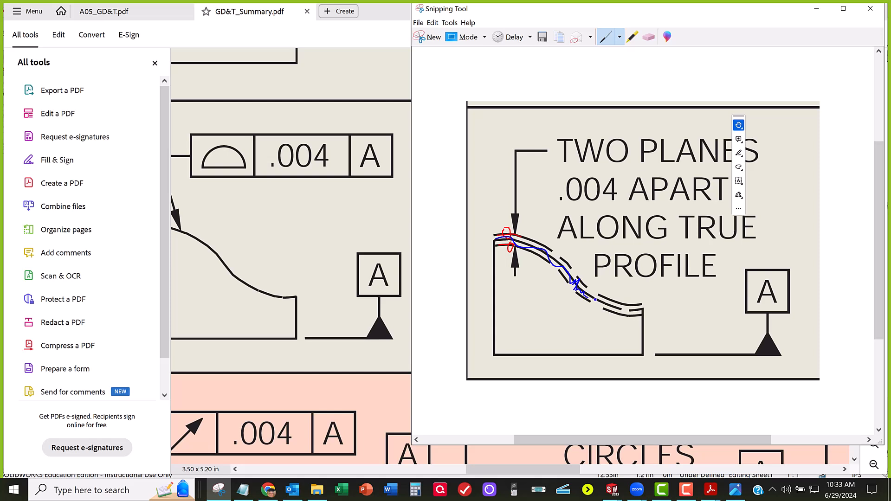
left_click_drag(611, 304, 626, 310)
left_click_drag(770, 11, 1, 158)
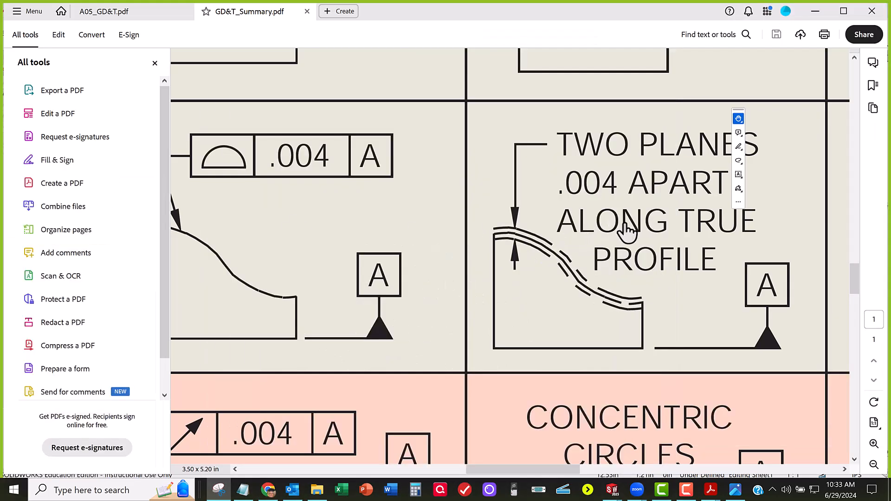
Step: Examine the profile of a line, profile of a surface and runout rows of the GD&T summary chart
scroll(621, 234, "down", 1)
scroll(622, 234, "up", 1)
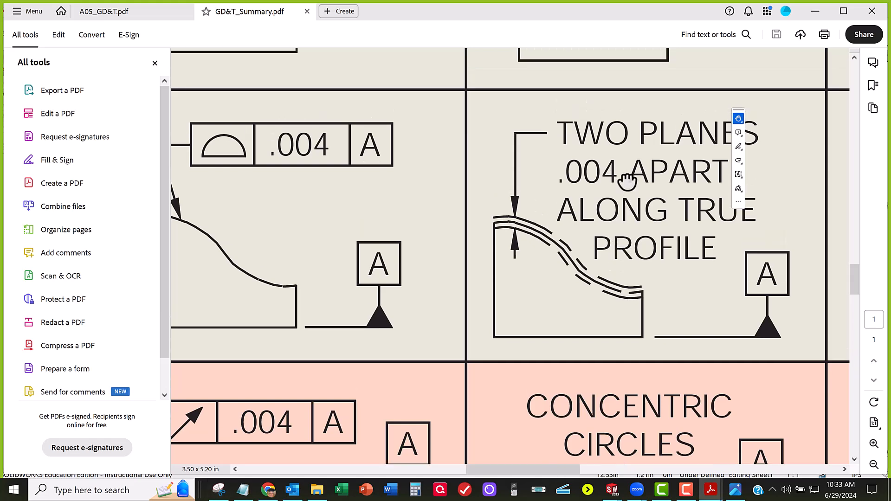
scroll(627, 181, "up", 1, "ctrl")
scroll(627, 181, "down", 4, "ctrl")
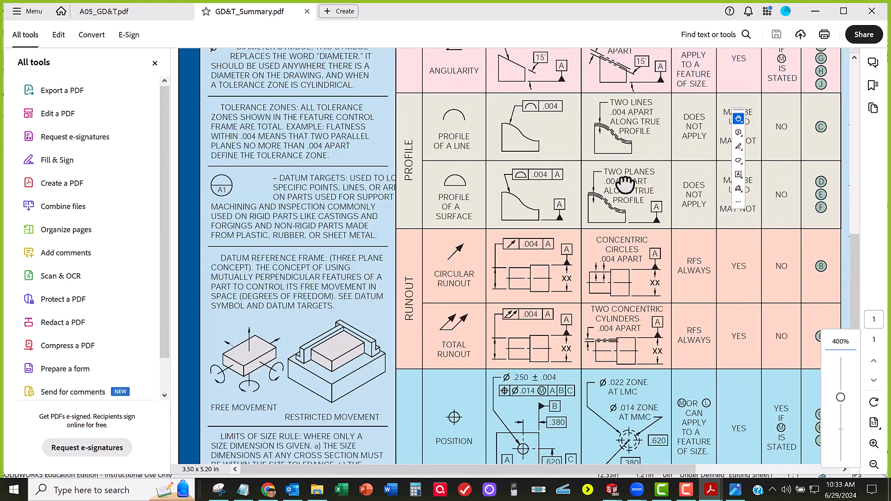
left_click_drag(693, 193, 590, 240)
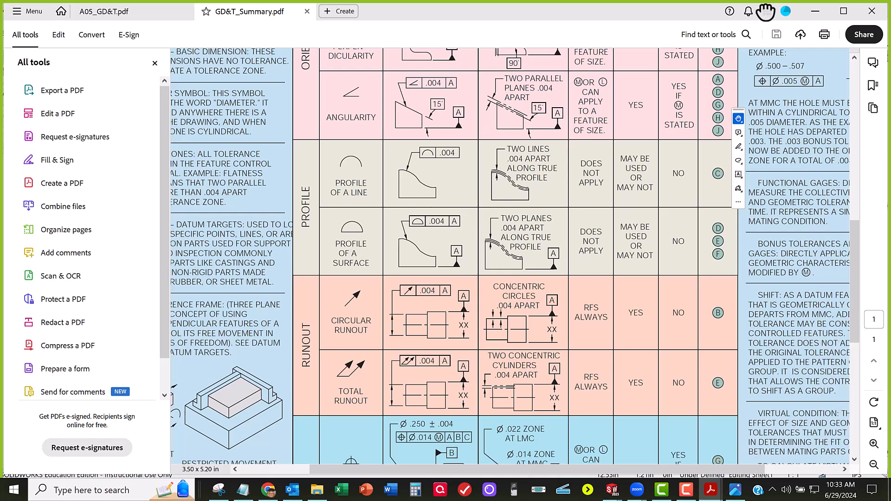
Step: Check the datums on the HLC-058-00-05_blank drawing and read the feature control frame requirements in A05_GD&T.pdf
left_click(815, 11)
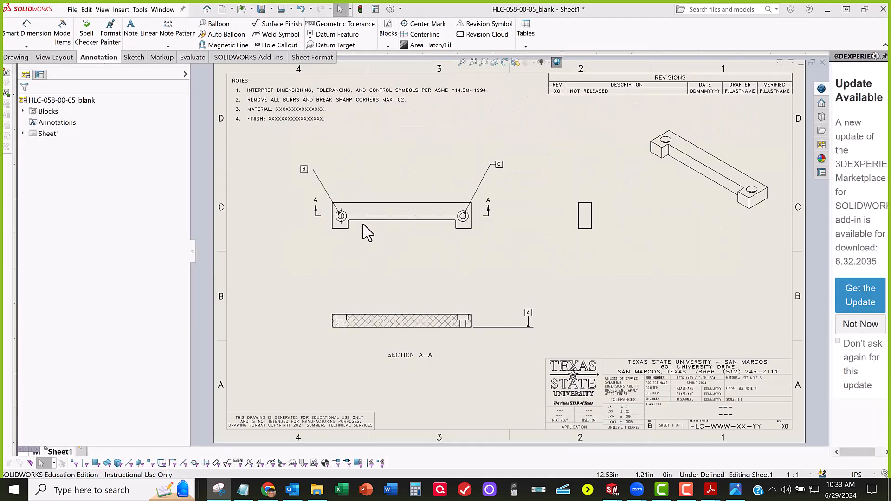
scroll(341, 215, "down", 1)
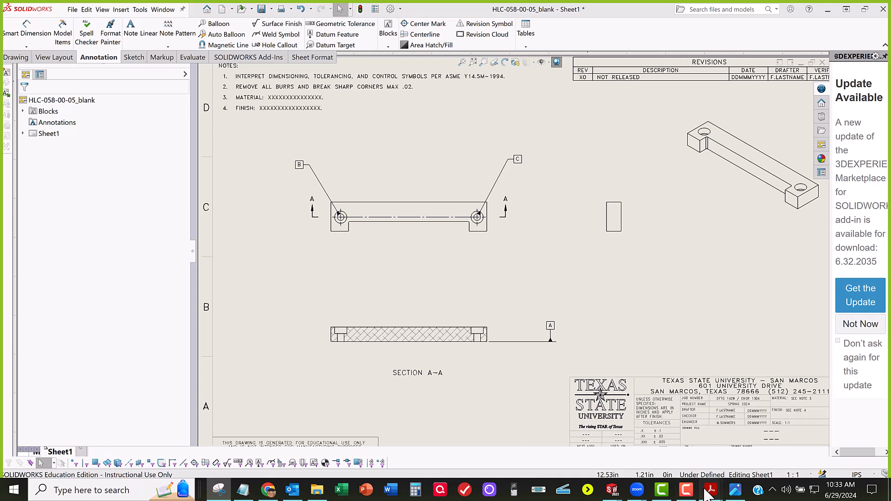
mouse_move(709, 489)
left_click(668, 446)
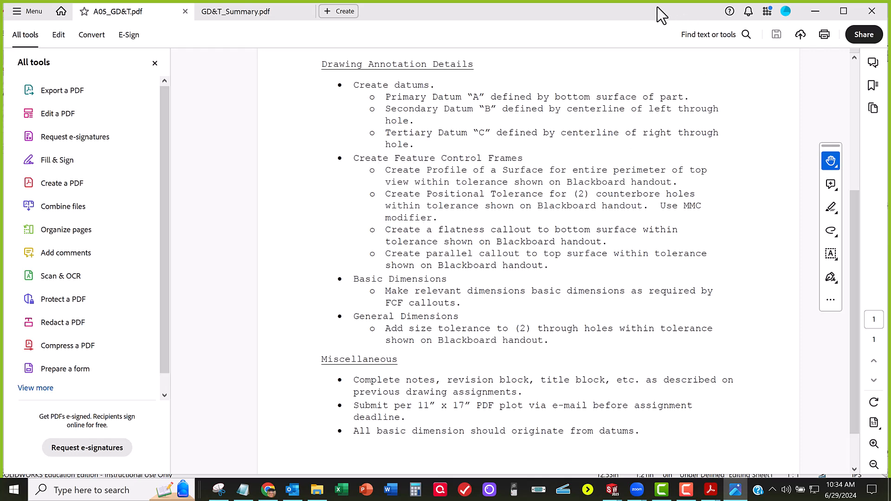
Step: Return to the HLC-058-00-05_blank drawing and attach a Profile of Surface geometric tolerance to the front view's top edge, with its frame above the part
mouse_move(642, 11)
left_mouse_down()
mouse_move(517, 106)
mouse_move(342, 156)
mouse_move(86, 174)
mouse_move(0, 173)
mouse_move(0, 157)
left_mouse_up()
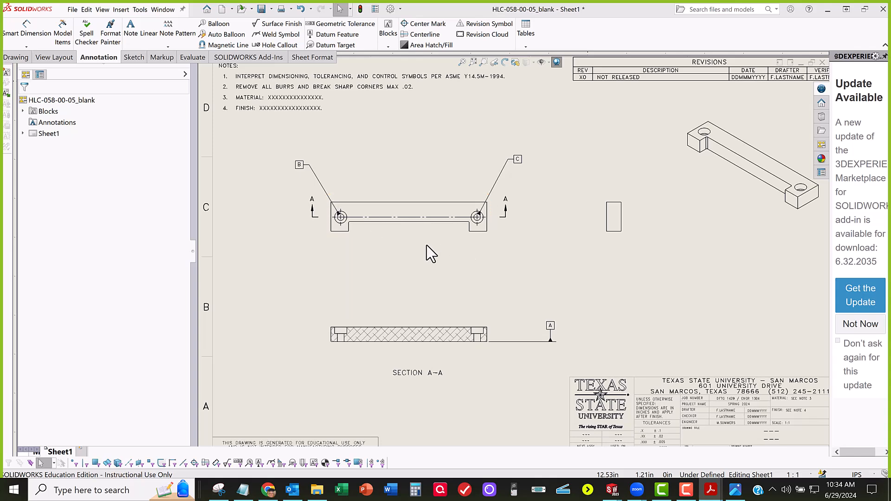
scroll(428, 245, "down", 2)
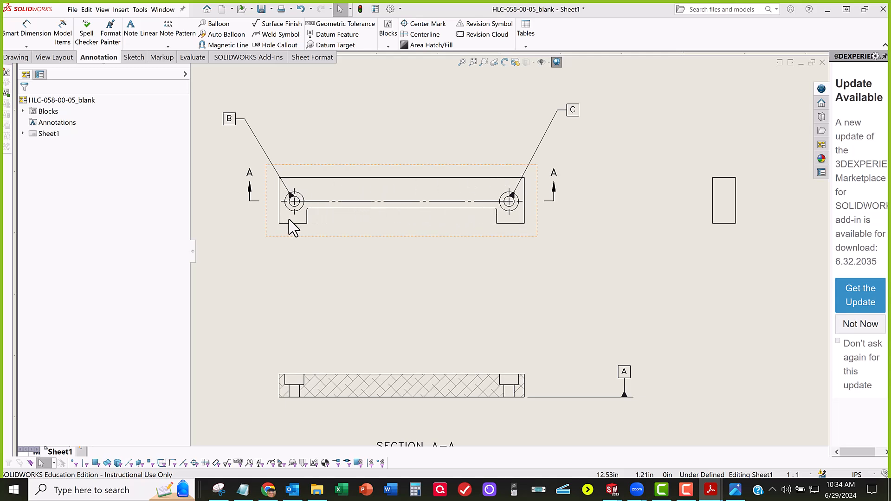
scroll(456, 210, "up", 2)
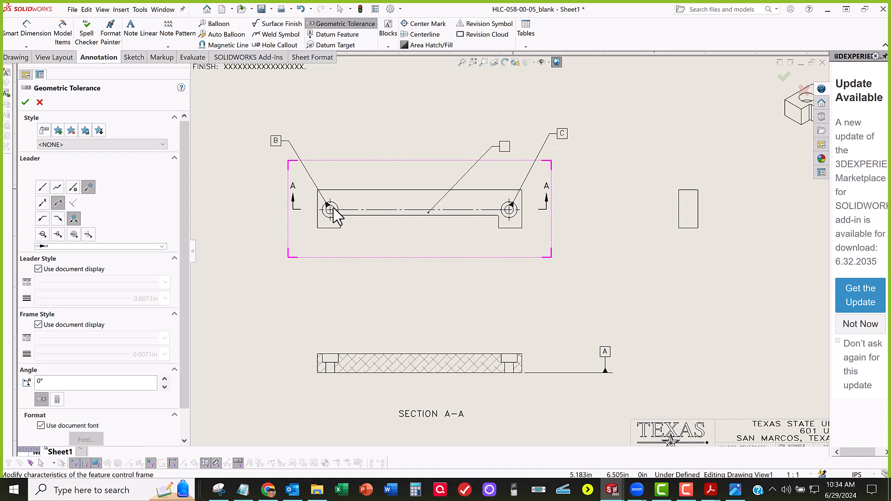
left_click(355, 189)
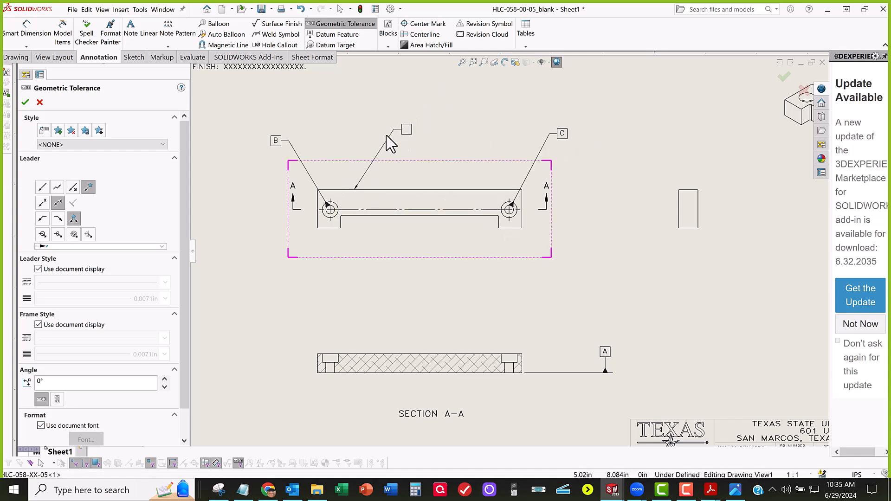
left_click(385, 136)
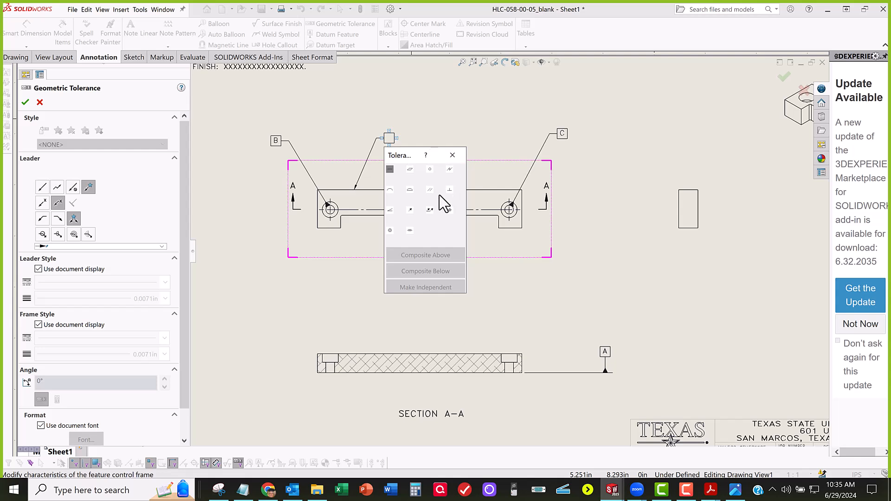
left_click(410, 190)
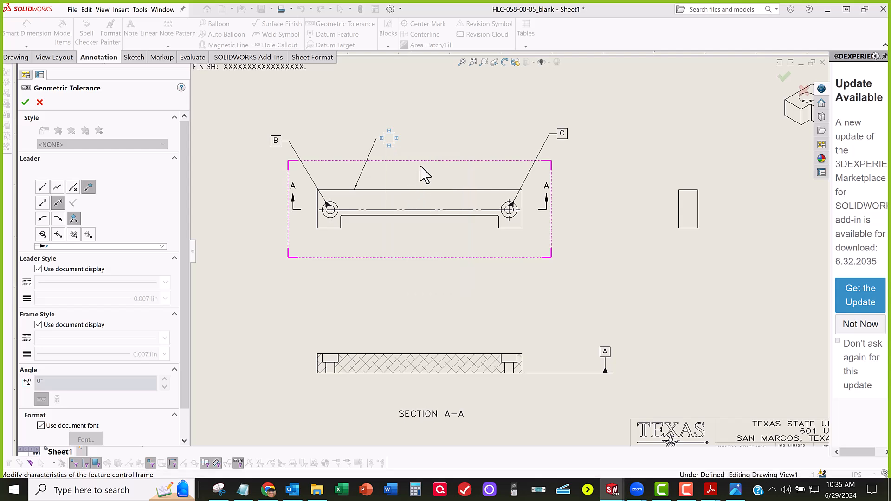
left_click(389, 145)
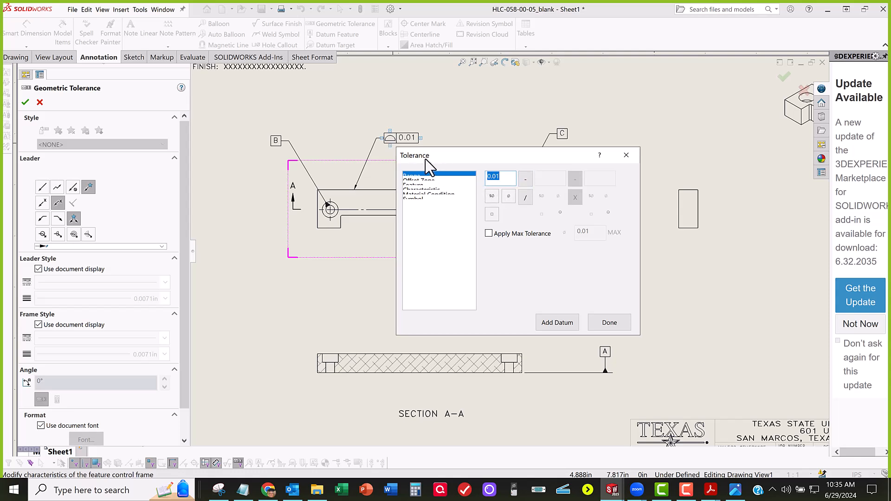
Step: Open HLC-058-00-05.JPG and look up the profile of a surface tolerance in the table by ID
left_click(735, 491)
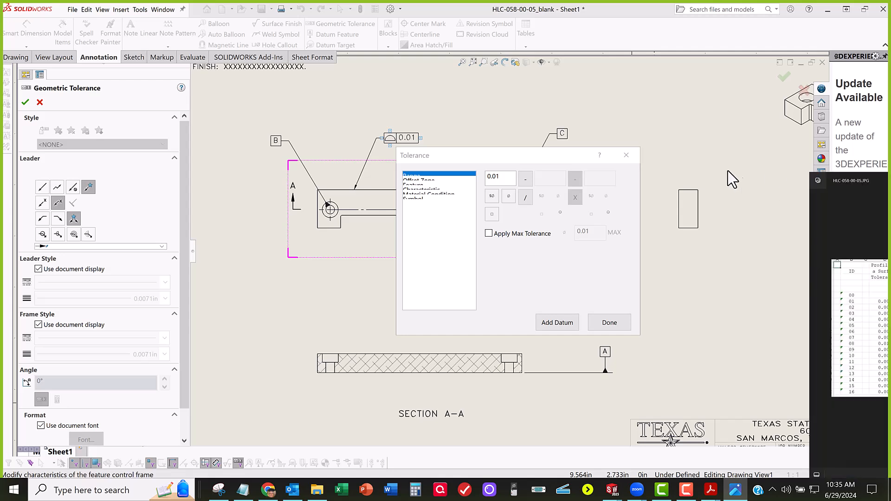
left_click_drag(367, 70, 313, 64)
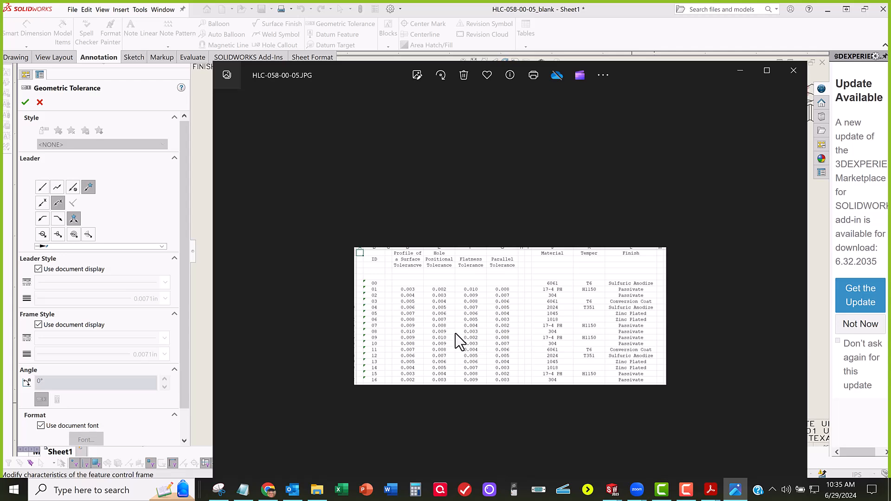
left_click(767, 71)
scroll(421, 271, "up", 4)
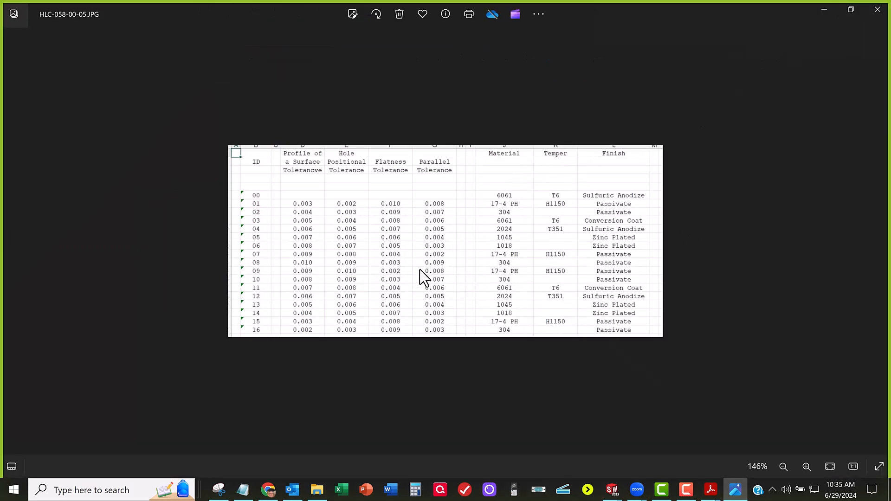
scroll(420, 272, "up", 1)
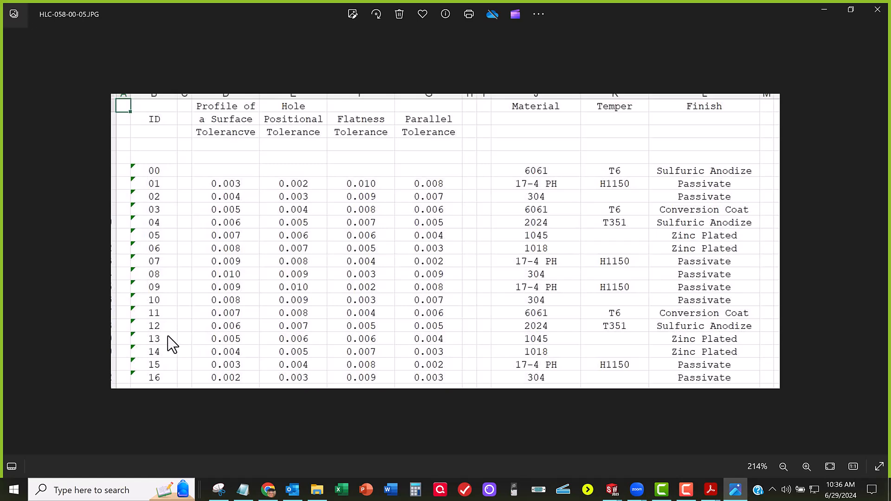
left_click(830, 14)
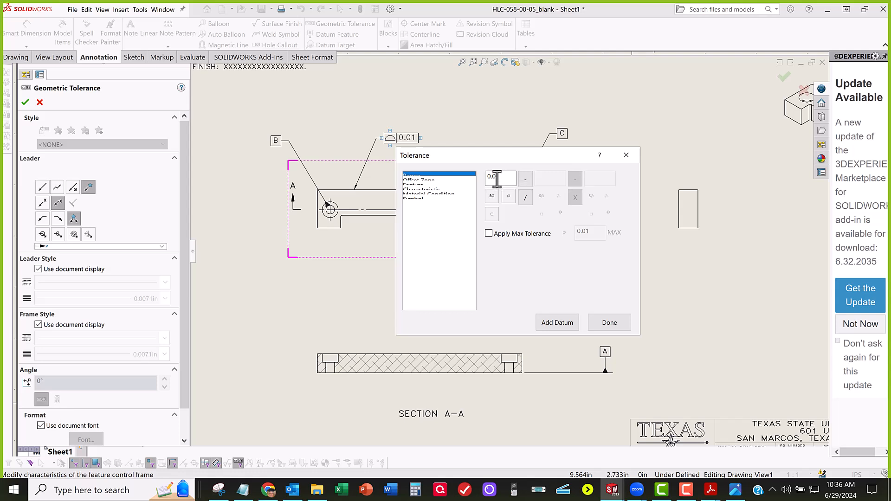
Step: Set the profile of a surface tolerance to 0.005 and move the dialog clear of the front view
left_click_drag(496, 178, 504, 177)
type("05")
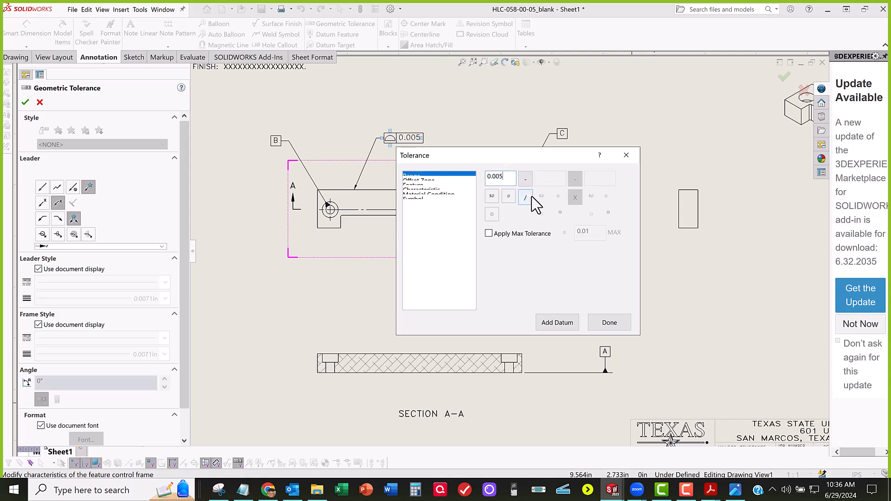
left_click_drag(543, 155, 566, 242)
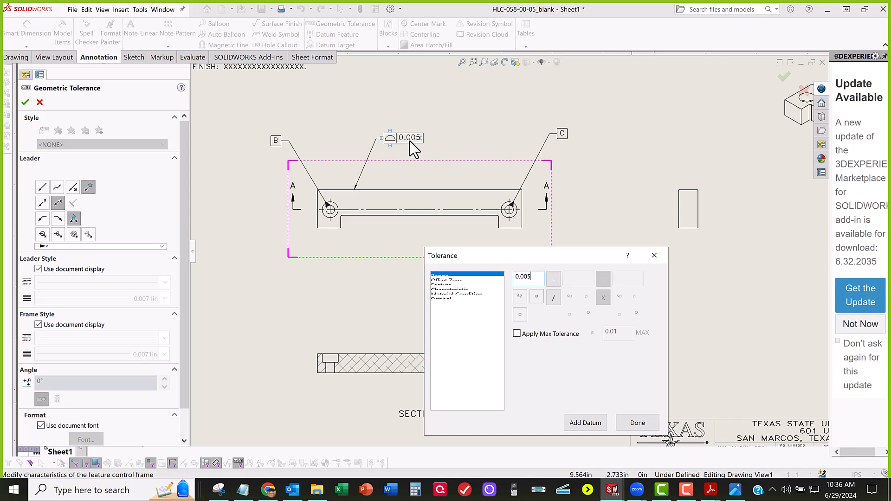
Step: Add datum references A, B and C to the profile of a surface frame and finish the callout
left_click(585, 423)
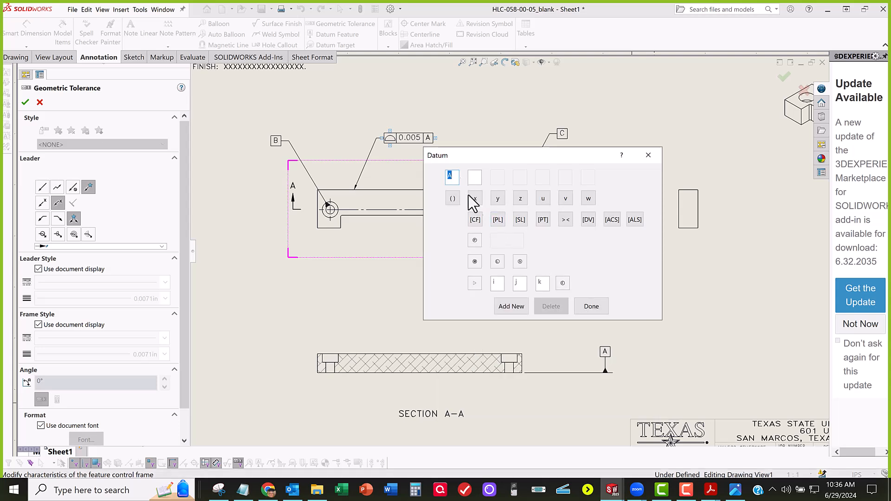
left_click(518, 306)
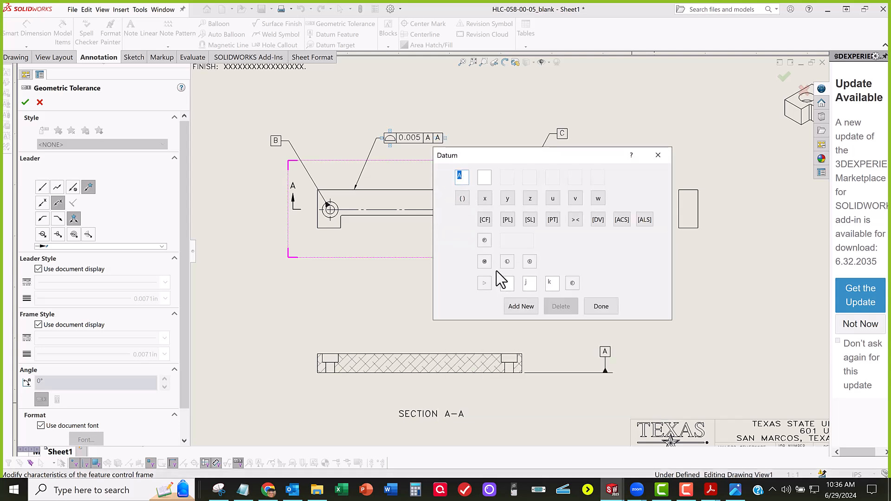
type("B")
key("Return")
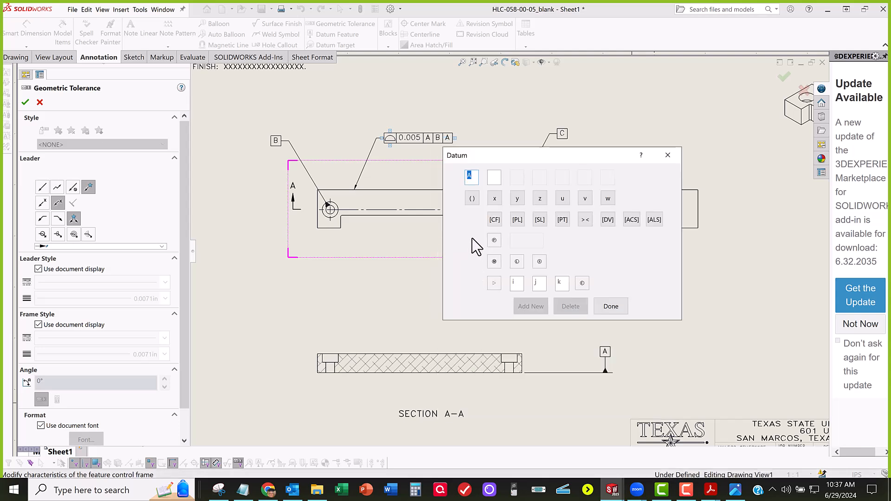
type("C")
key("Return")
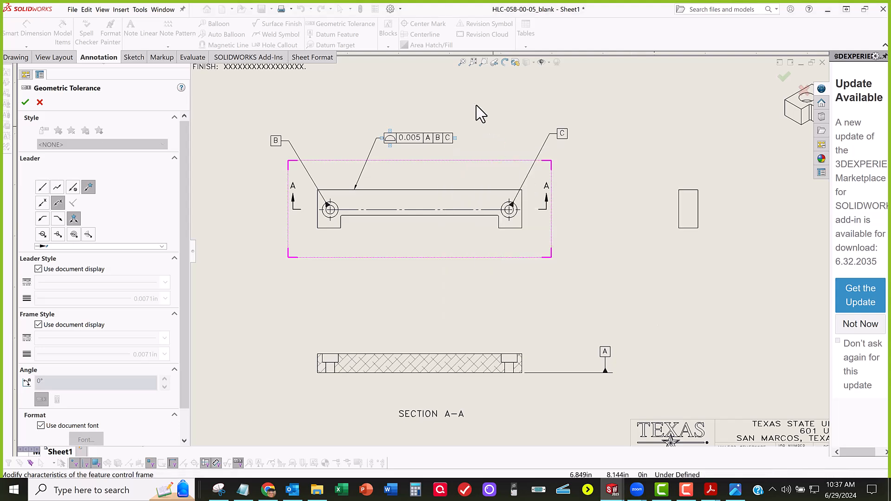
key("Escape")
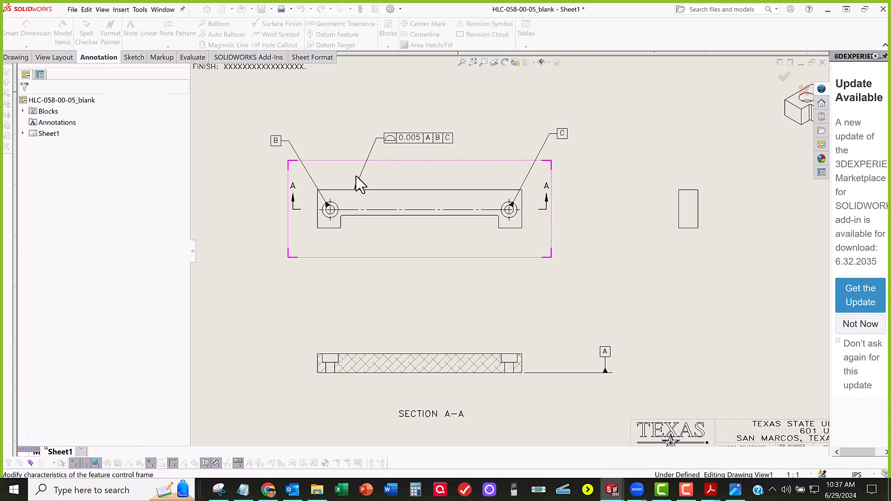
Step: Capture the front view with its profile callout and datums B and C in Snipping Tool
scroll(356, 176, "down", 3)
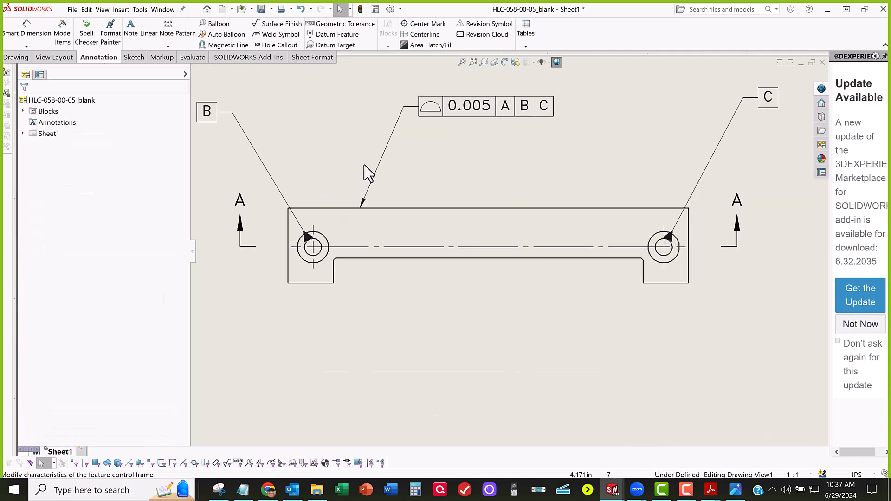
key("z")
key("z")
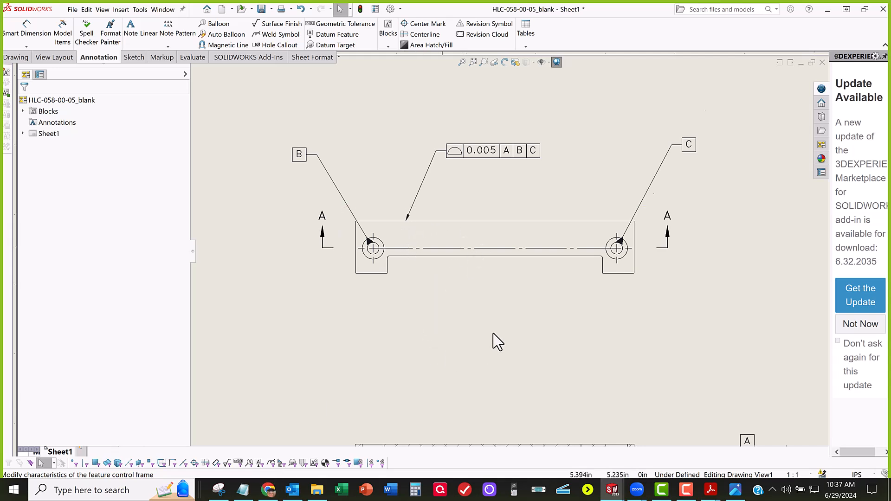
scroll(483, 342, "down", 2)
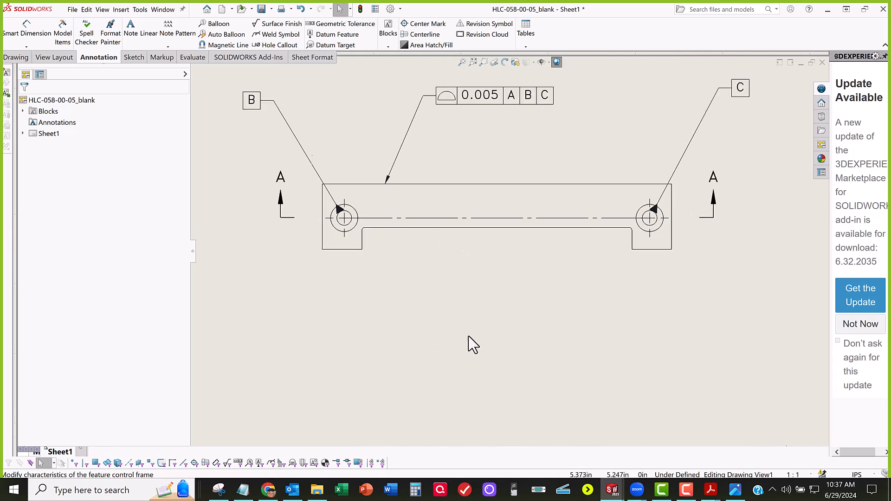
left_click(218, 491)
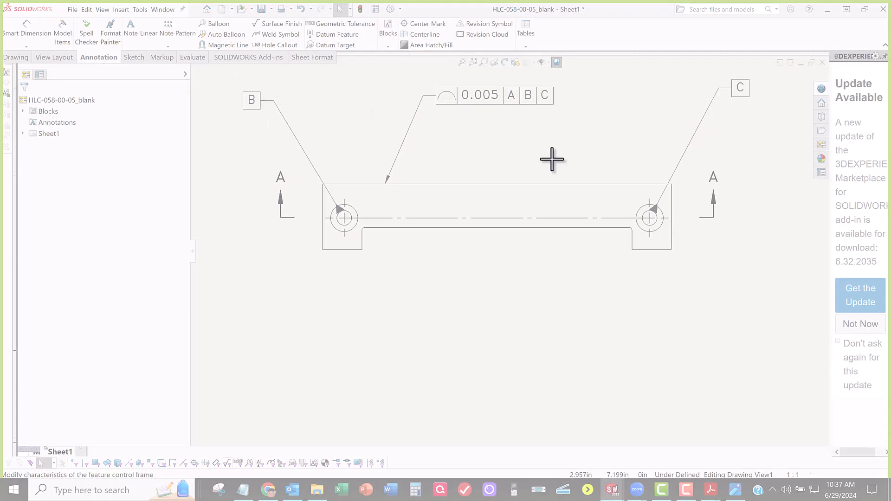
left_click_drag(245, 76, 760, 289)
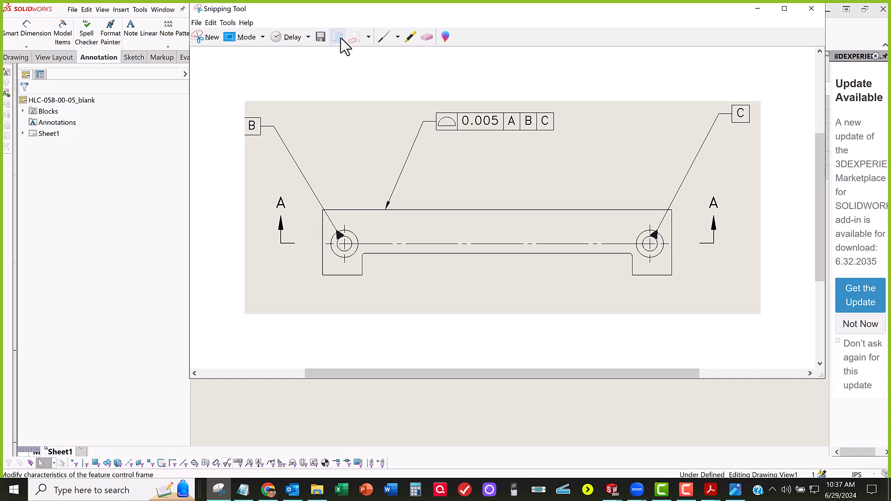
Step: Trace the full outline of the front view on the snip with the blue pen
left_click(384, 38)
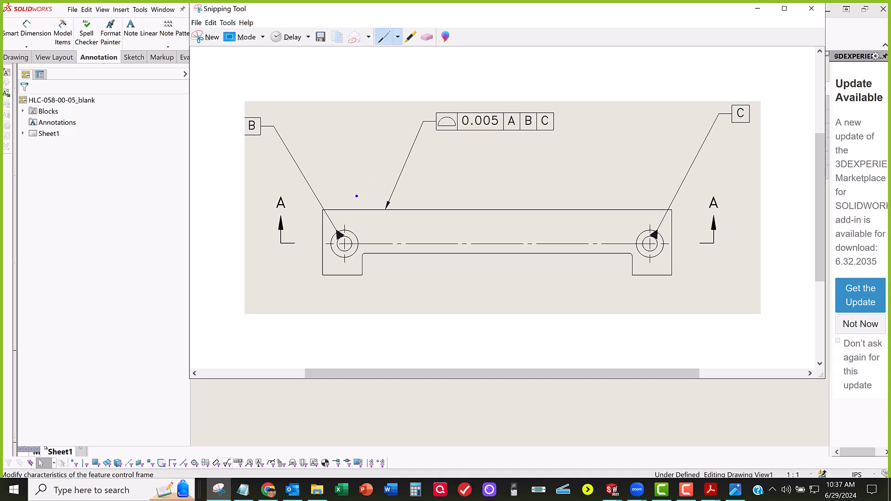
mouse_move(342, 208)
left_mouse_down()
mouse_move(672, 210)
mouse_move(672, 229)
left_mouse_up()
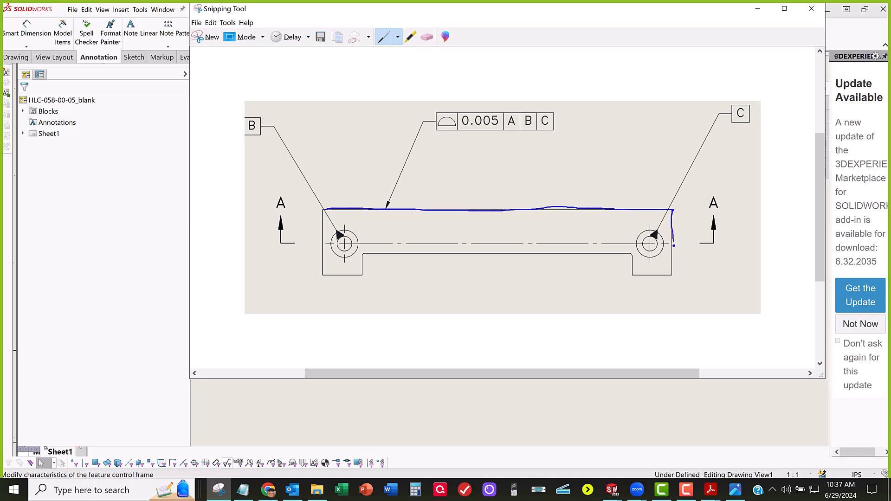
mouse_move(671, 263)
left_mouse_down()
mouse_move(671, 275)
mouse_move(633, 275)
mouse_move(615, 254)
mouse_move(358, 254)
mouse_move(361, 269)
mouse_move(346, 274)
mouse_move(325, 271)
mouse_move(324, 210)
left_mouse_up()
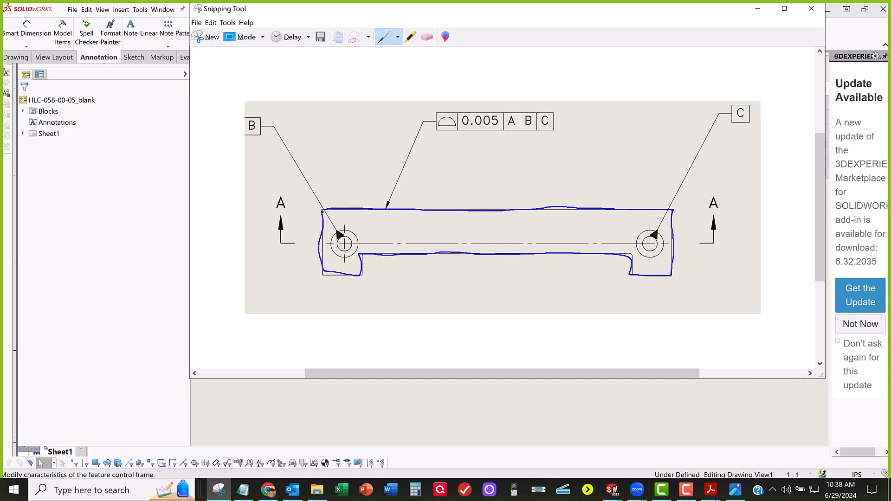
Step: Sketch a tolerance zone across the upper edge in red pen, with two parallel lines, gap arrows and the label .005
left_click(398, 38)
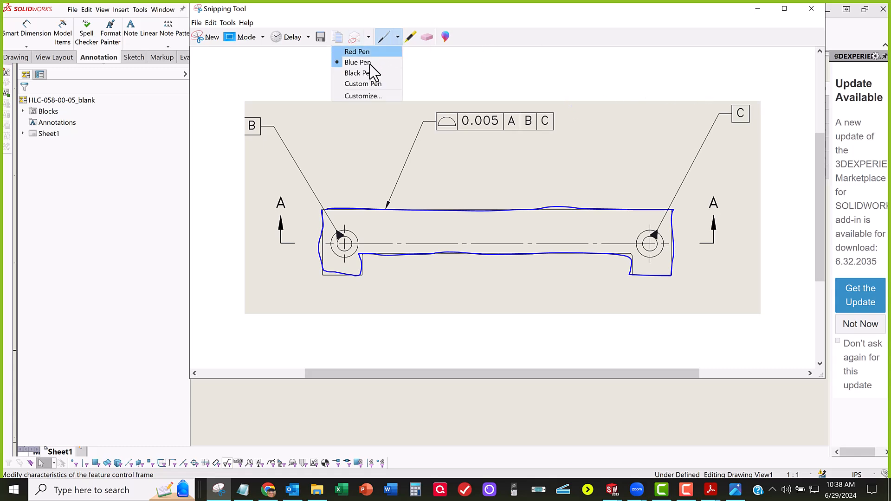
left_click(367, 52)
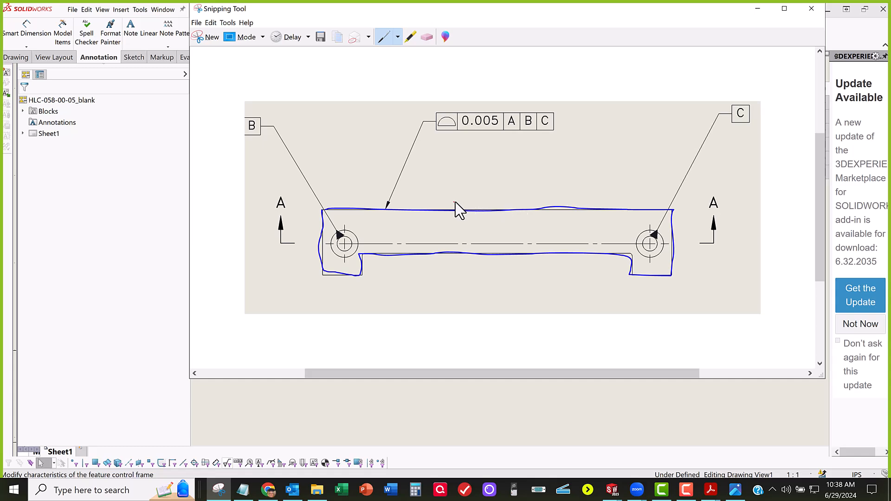
mouse_move(485, 204)
left_mouse_down()
mouse_move(497, 202)
mouse_move(497, 223)
left_mouse_up()
mouse_move(491, 173)
left_mouse_down()
mouse_move(489, 240)
mouse_move(493, 232)
left_mouse_up()
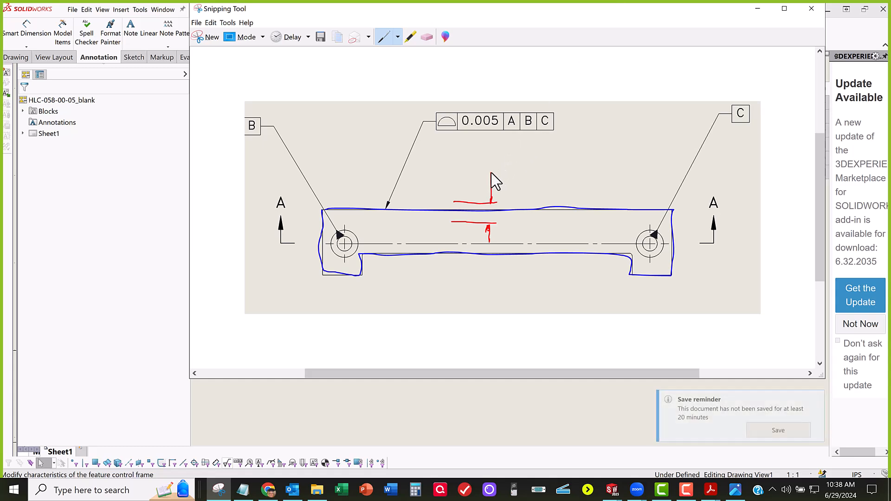
mouse_move(501, 173)
left_mouse_down()
mouse_move(525, 168)
mouse_move(548, 178)
left_mouse_up()
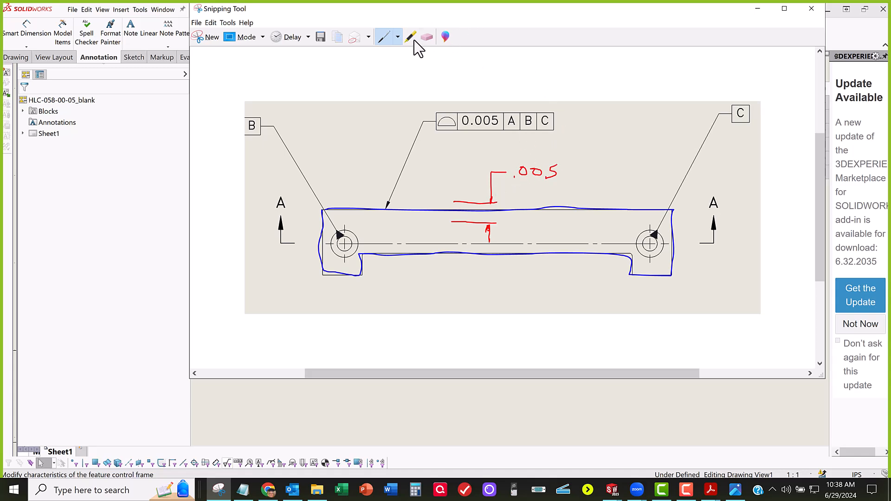
Step: Draw an irregular actual surface along the upper edge in black pen, with a jagged section and a large bump
left_click(397, 37)
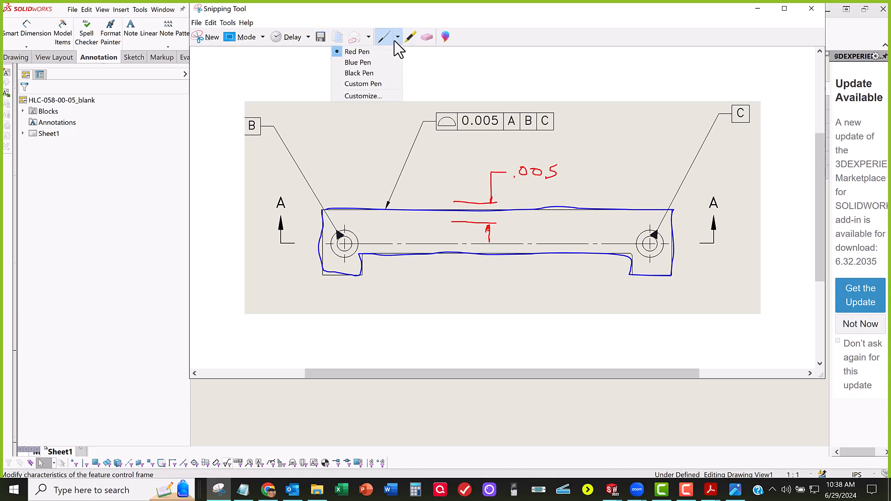
left_click(366, 73)
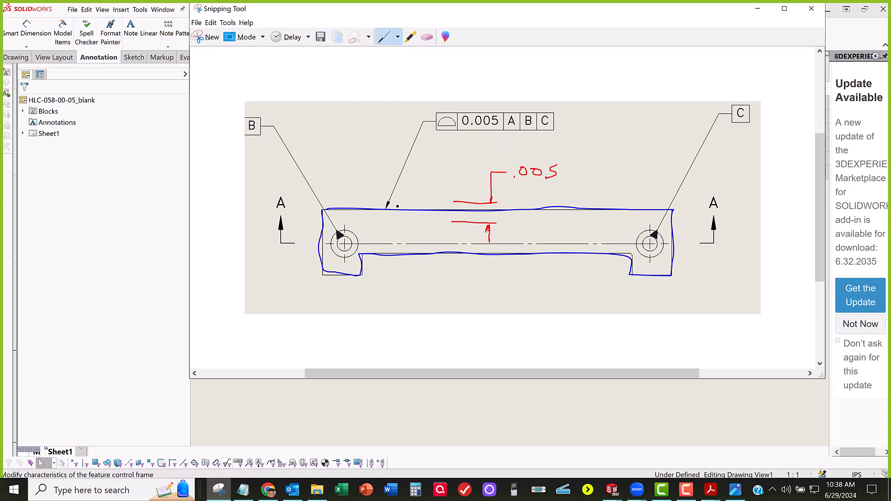
mouse_move(365, 212)
left_mouse_down()
mouse_move(469, 218)
mouse_move(500, 212)
mouse_move(526, 191)
mouse_move(543, 216)
mouse_move(563, 215)
left_mouse_up()
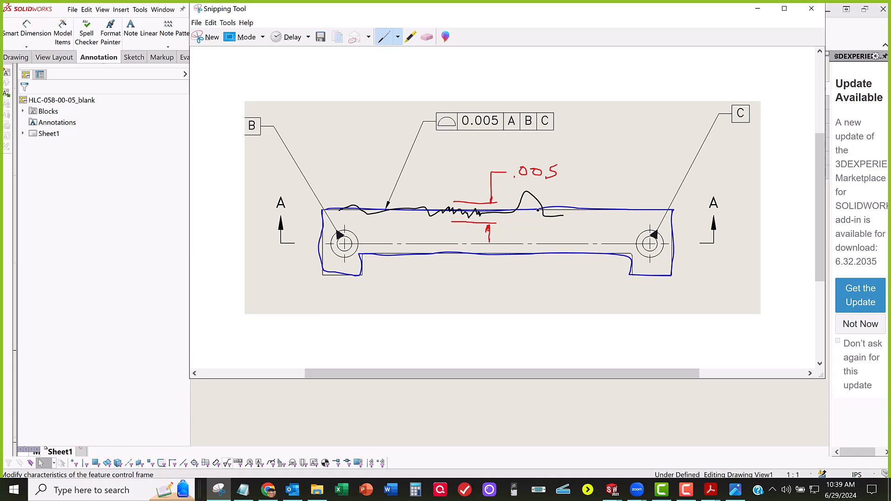
left_click_drag(567, 215, 564, 216)
Step: Circle the tolerance zone and the profile frame, mark the frame with an arrow and star, and clear the snip from the drawing
mouse_move(468, 193)
left_mouse_down()
mouse_move(442, 202)
mouse_move(501, 228)
mouse_move(490, 191)
mouse_move(457, 193)
mouse_move(488, 190)
left_mouse_up()
mouse_move(430, 122)
left_mouse_down()
mouse_move(411, 138)
mouse_move(510, 144)
mouse_move(573, 128)
mouse_move(538, 105)
left_mouse_up()
mouse_move(471, 105)
left_mouse_down()
mouse_move(433, 107)
mouse_move(420, 126)
left_mouse_up()
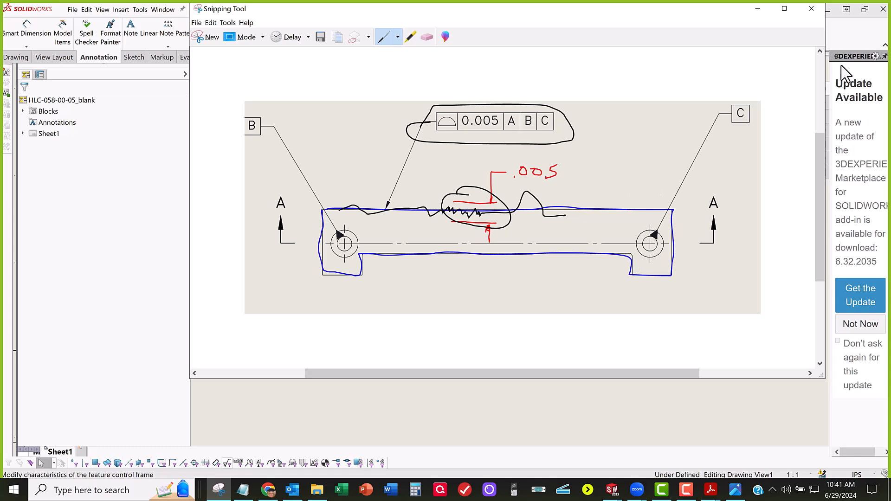
mouse_move(586, 166)
left_mouse_down()
mouse_move(597, 149)
mouse_move(598, 161)
mouse_move(581, 125)
left_mouse_up()
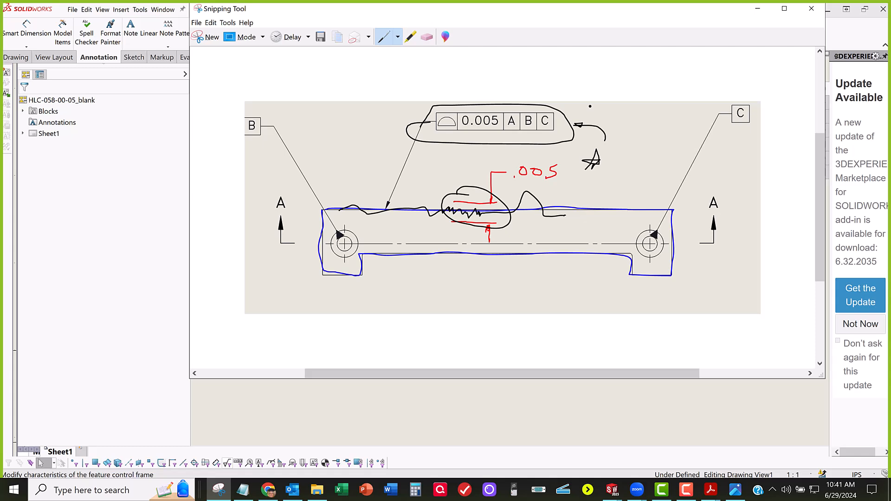
mouse_move(488, 16)
left_mouse_down()
mouse_move(180, 144)
mouse_move(0, 149)
left_mouse_up()
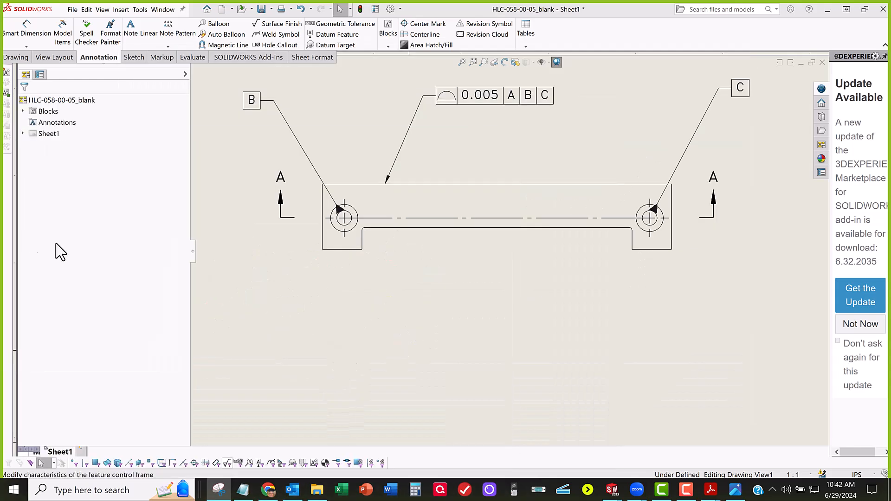
Step: Examine the front view with its profile callout and datums B and C, together with datum A on section A-A
scroll(481, 232, "down", 1)
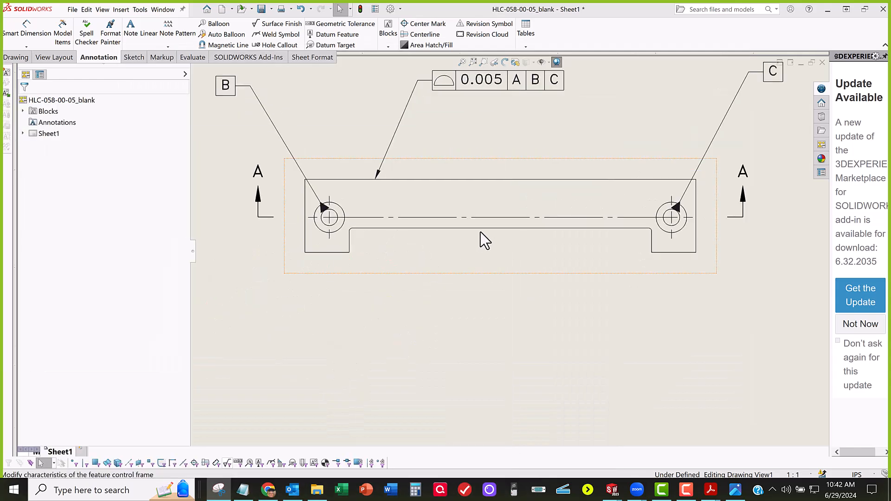
scroll(480, 232, "up", 2)
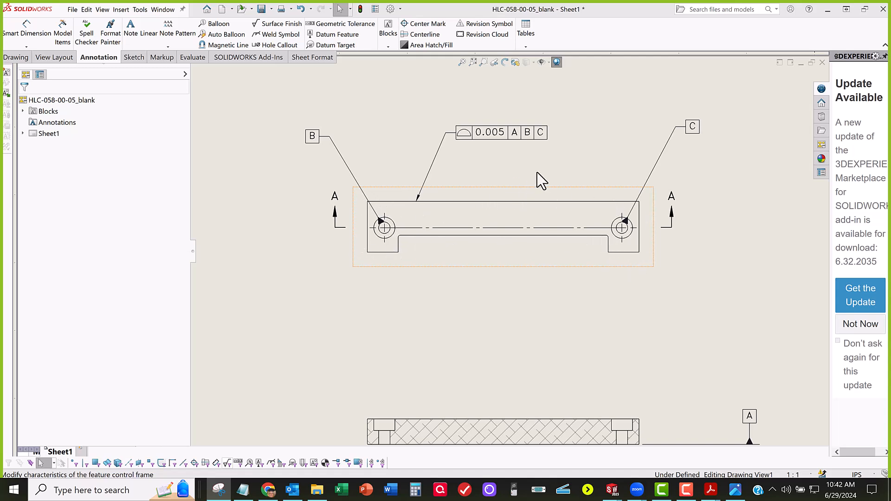
scroll(538, 174, "up", 1)
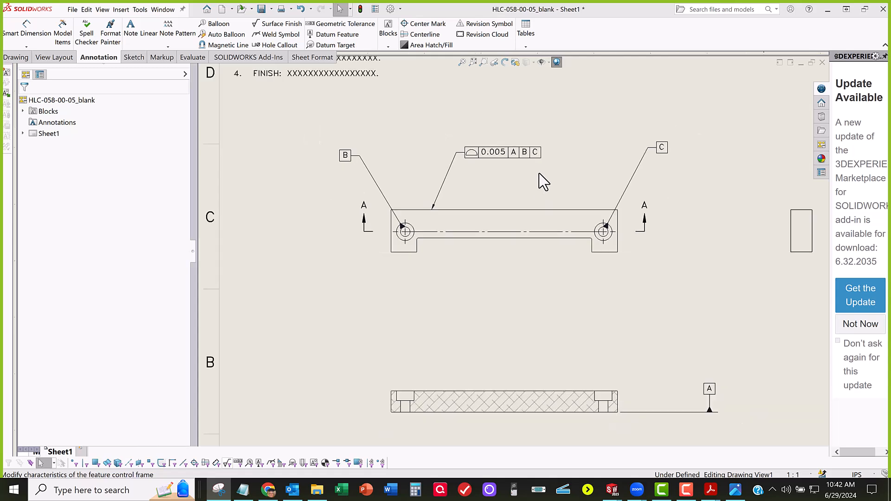
scroll(543, 181, "down", 1)
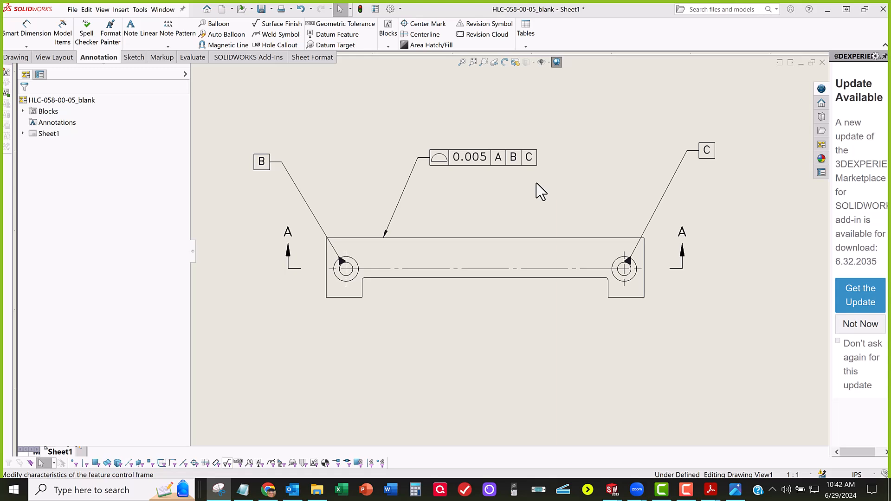
scroll(535, 185, "up", 2)
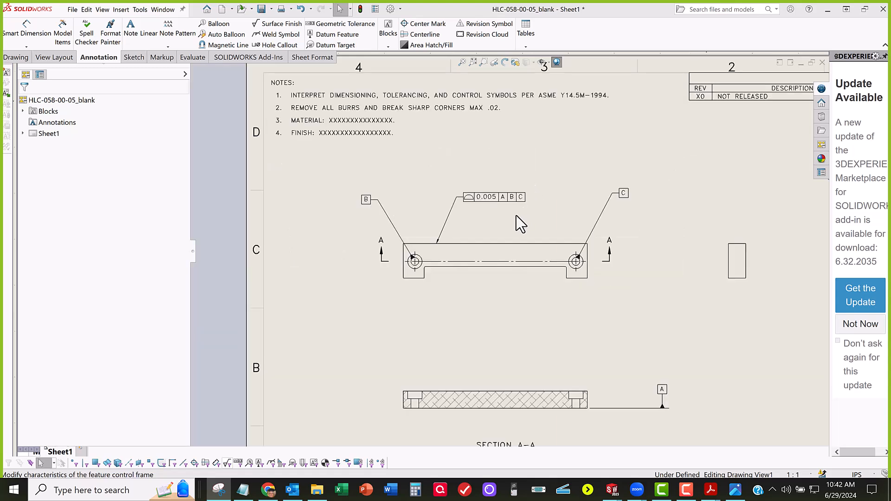
scroll(511, 222, "down", 1)
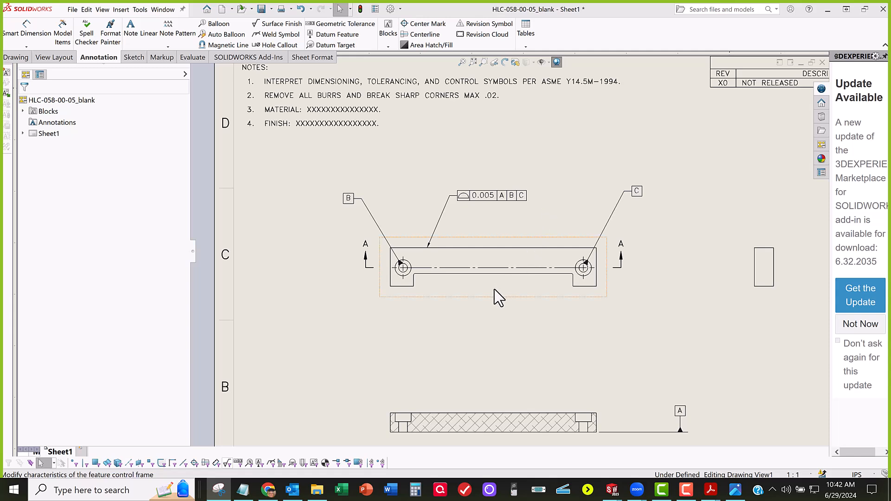
scroll(493, 288, "down", 2)
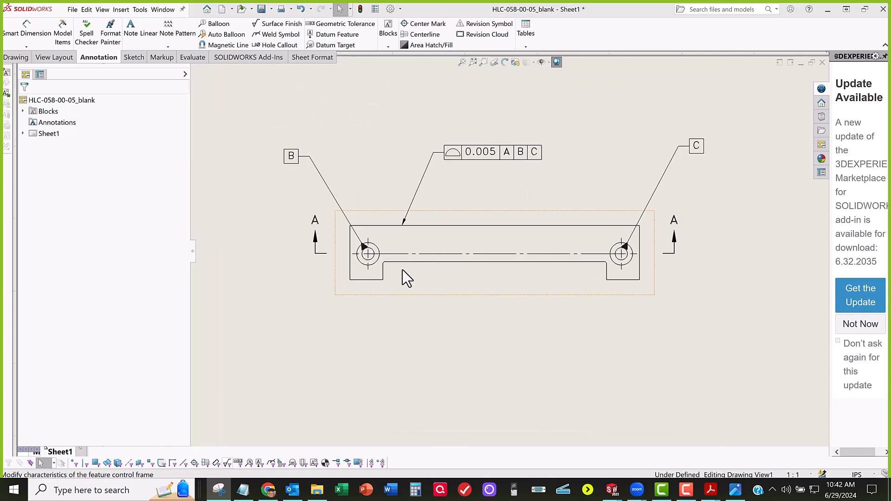
scroll(404, 276, "down", 2)
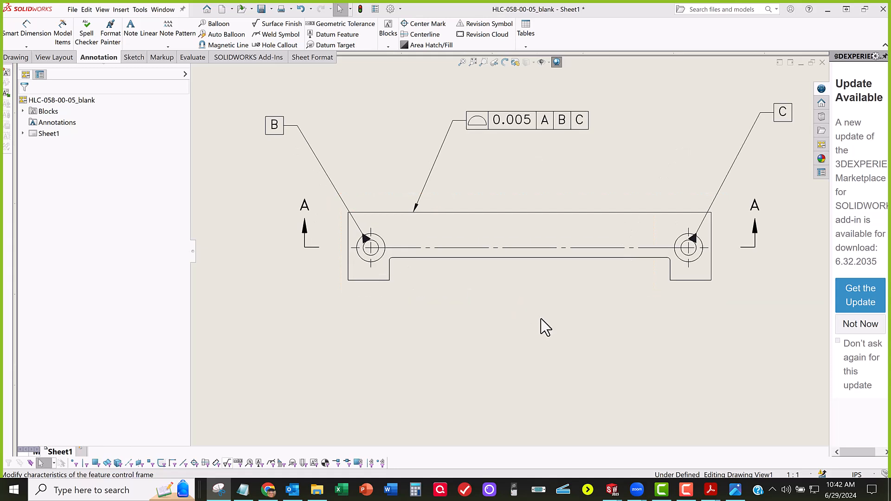
mouse_move(516, 310)
middle_mouse_down()
mouse_move(527, 332)
mouse_move(511, 320)
middle_mouse_up()
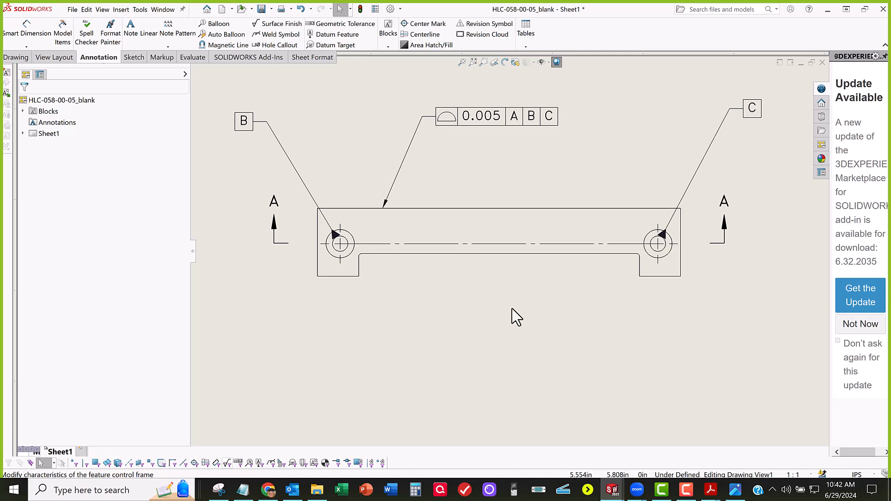
scroll(515, 299, "down", 2)
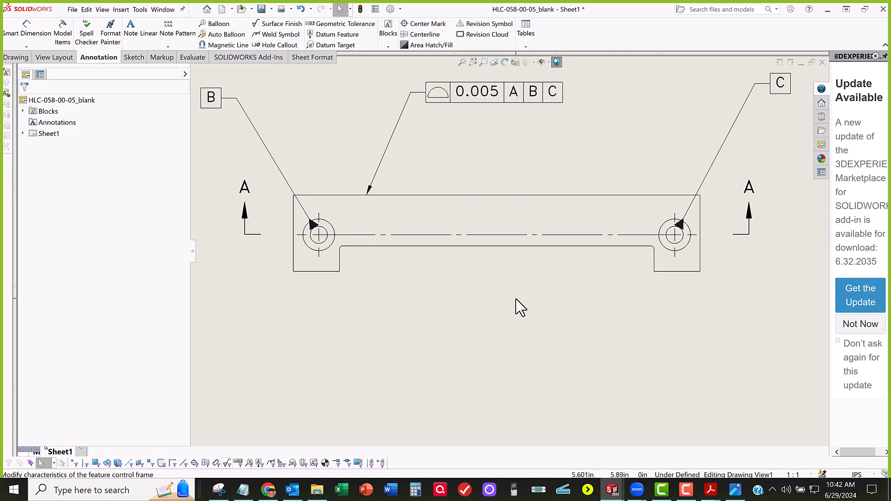
scroll(511, 302, "up", 3)
scroll(469, 277, "down", 1)
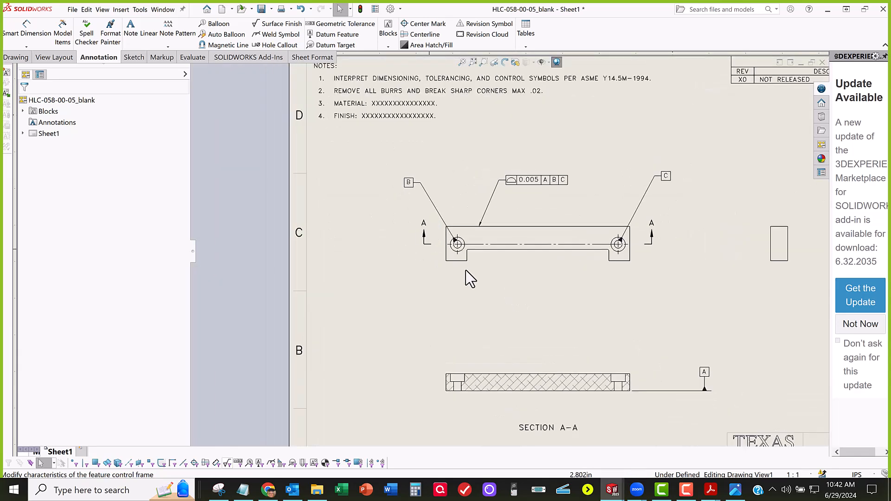
Step: Examine the profile frame's tolerance and datum reference compartments up close and in relation to the front view
scroll(460, 278, "down", 1)
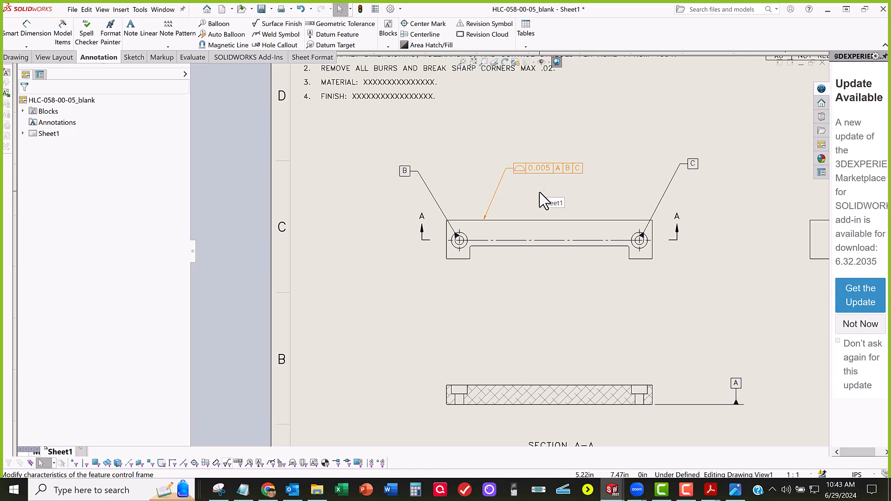
scroll(555, 192, "down", 2)
scroll(556, 191, "down", 6)
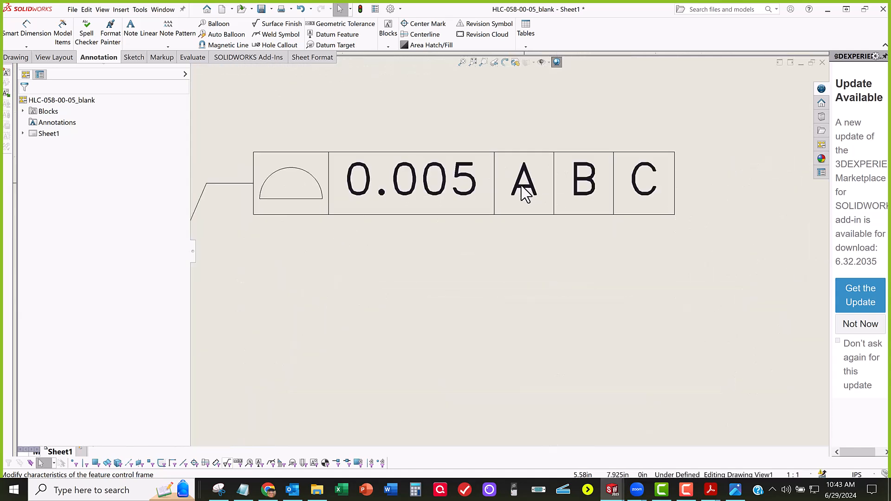
scroll(524, 193, "down", 5)
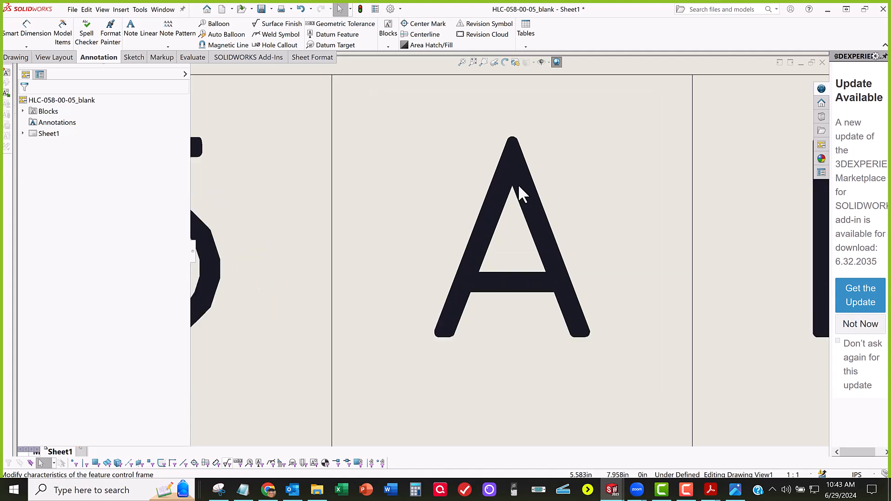
scroll(520, 249, "up", 2)
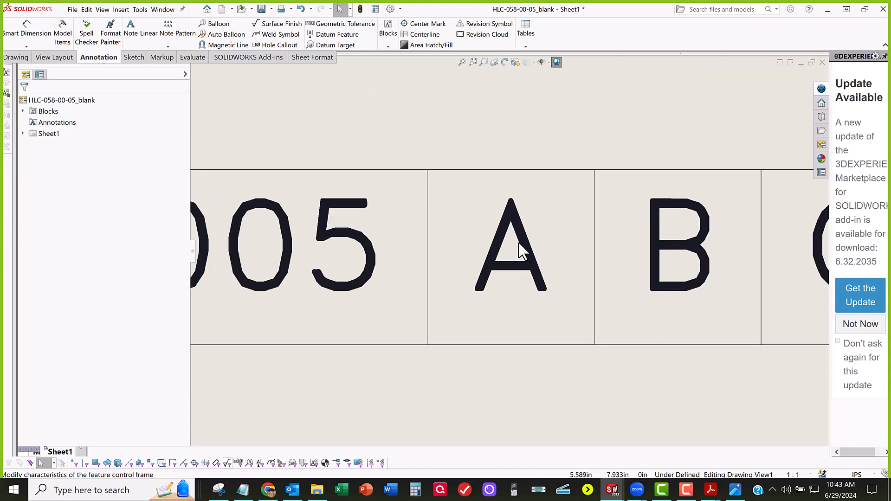
scroll(519, 250, "up", 6)
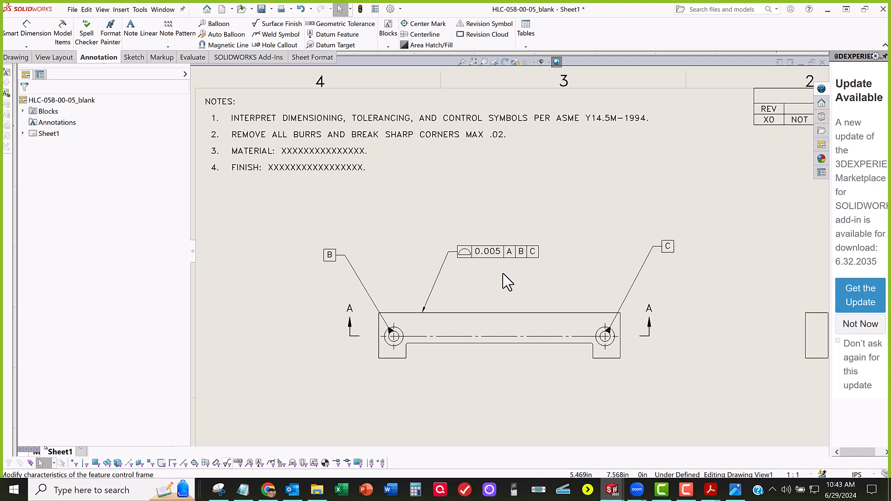
scroll(505, 286, "down", 3)
scroll(505, 291, "up", 3)
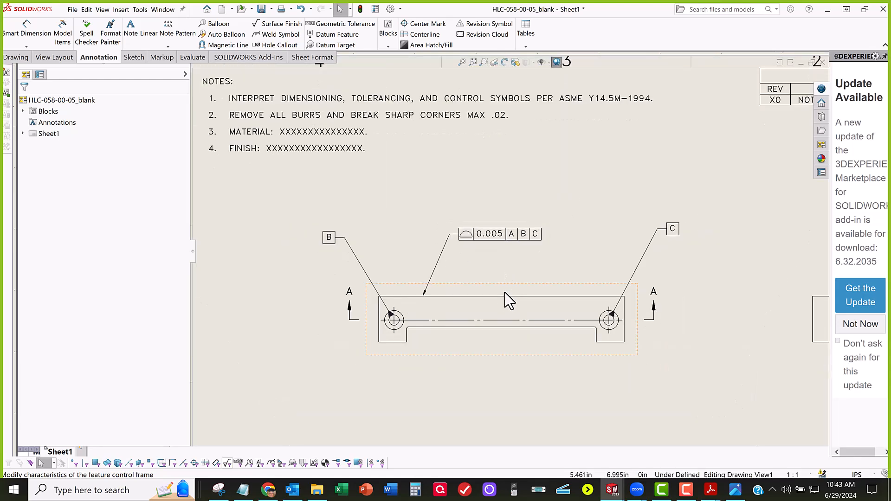
scroll(505, 291, "up", 5)
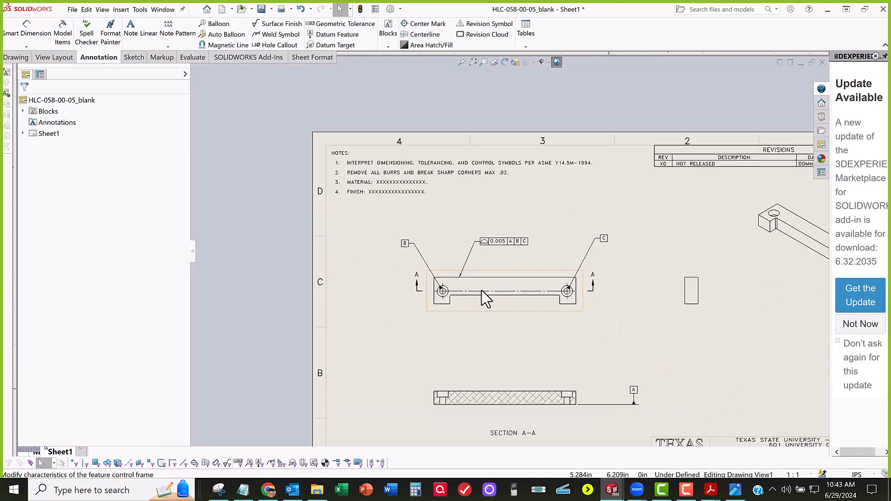
scroll(482, 297, "down", 4)
scroll(489, 239, "up", 1)
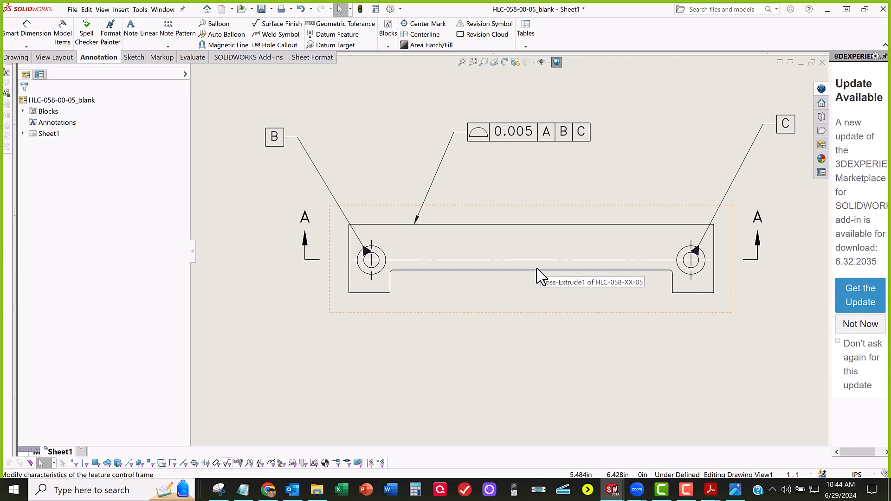
scroll(535, 268, "up", 2)
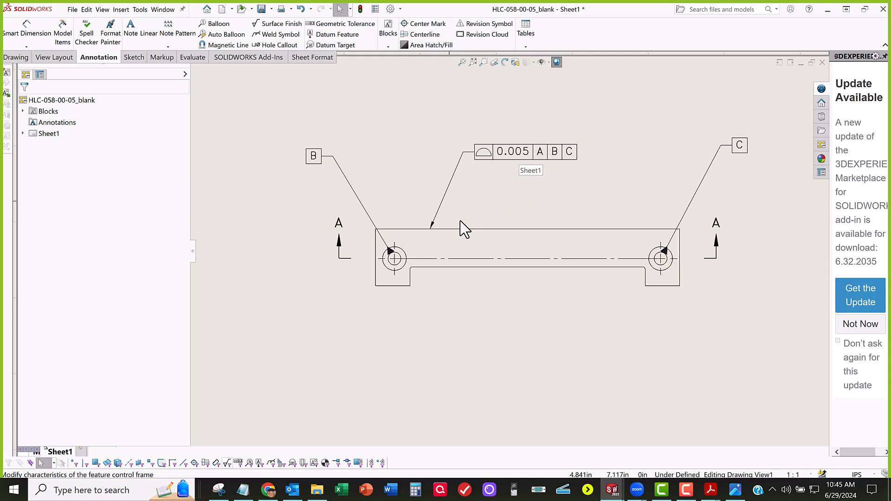
Step: Remove the tertiary datum C reference from the profile of a surface frame, leaving A and B
left_click(535, 149)
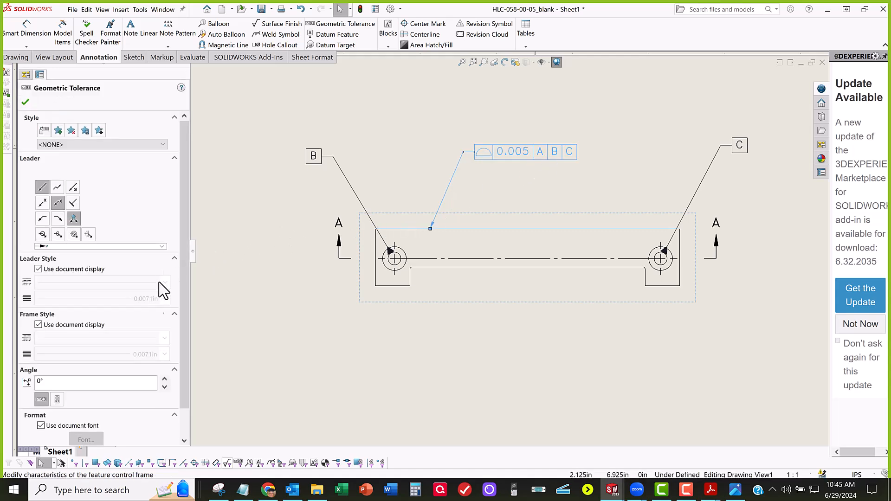
scroll(122, 362, "down", 2)
scroll(128, 352, "up", 2)
left_click(571, 160)
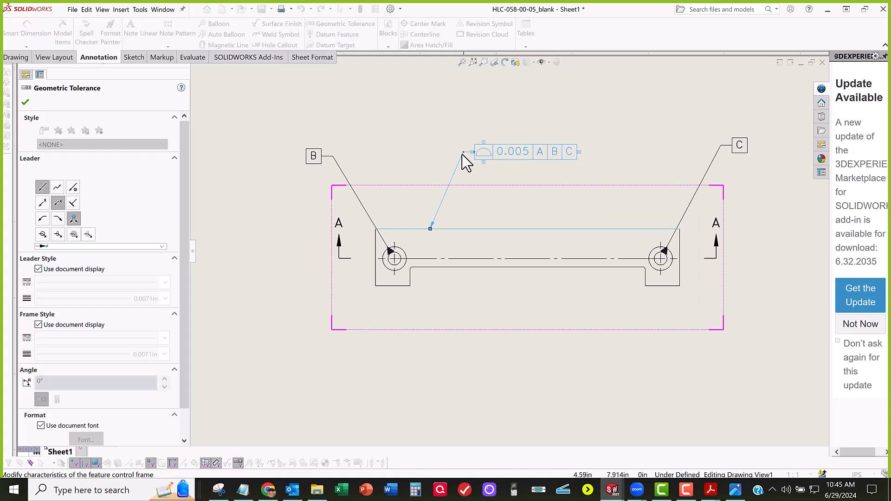
left_click(563, 154)
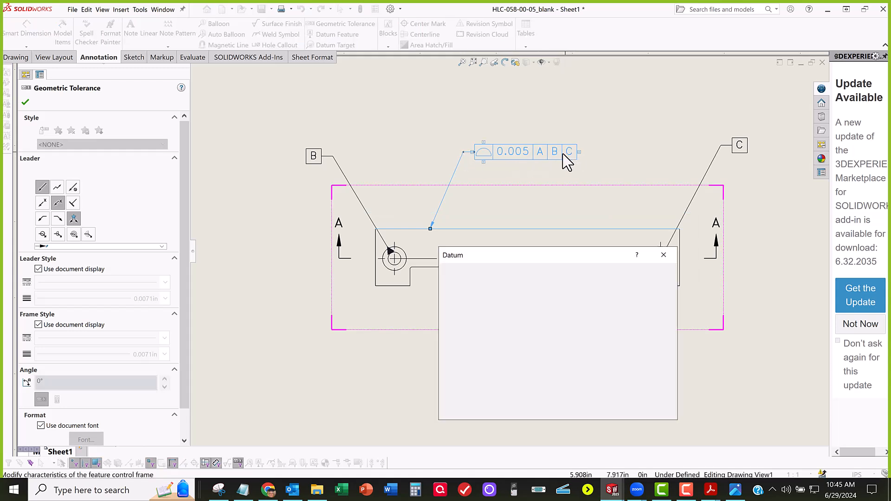
right_click(565, 155)
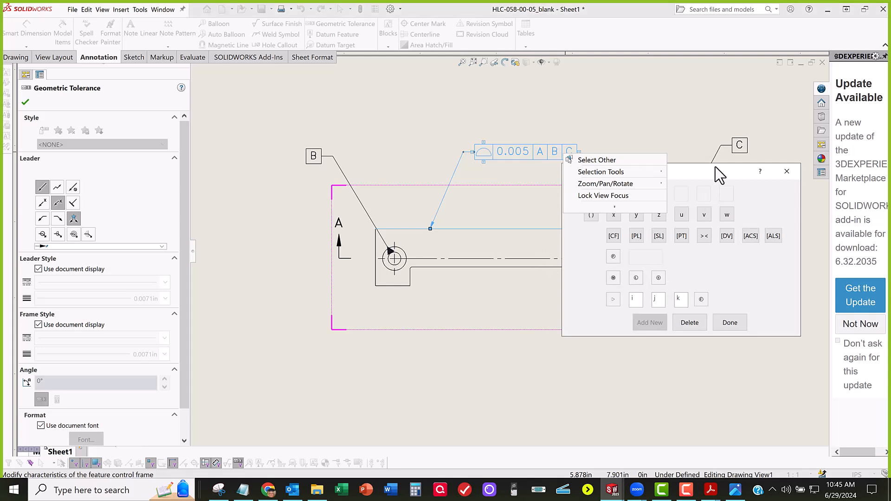
left_click_drag(715, 168, 526, 232)
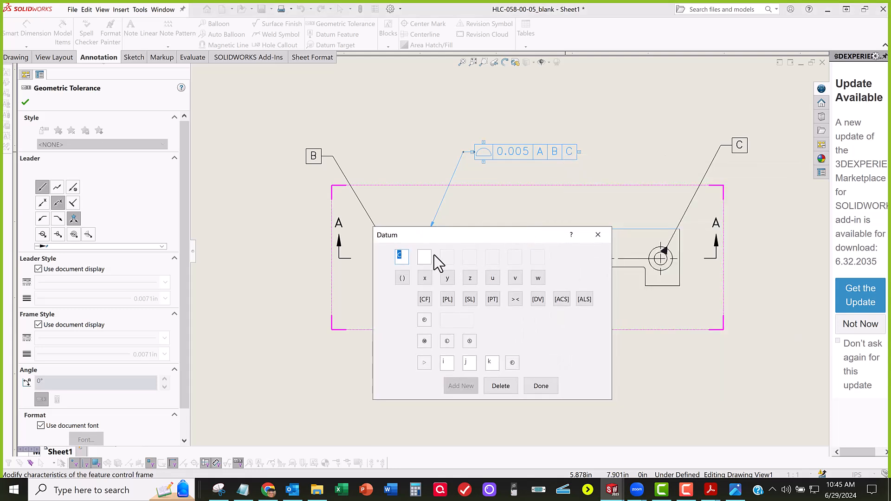
left_click(501, 386)
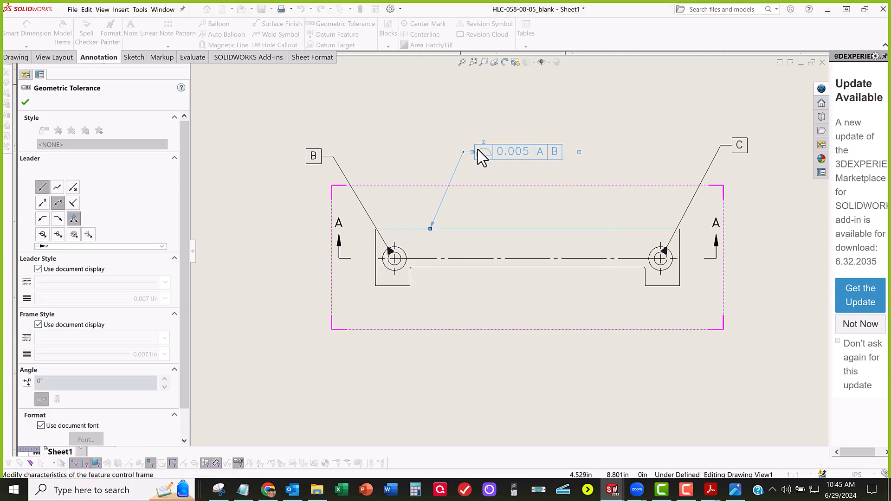
left_click(506, 211)
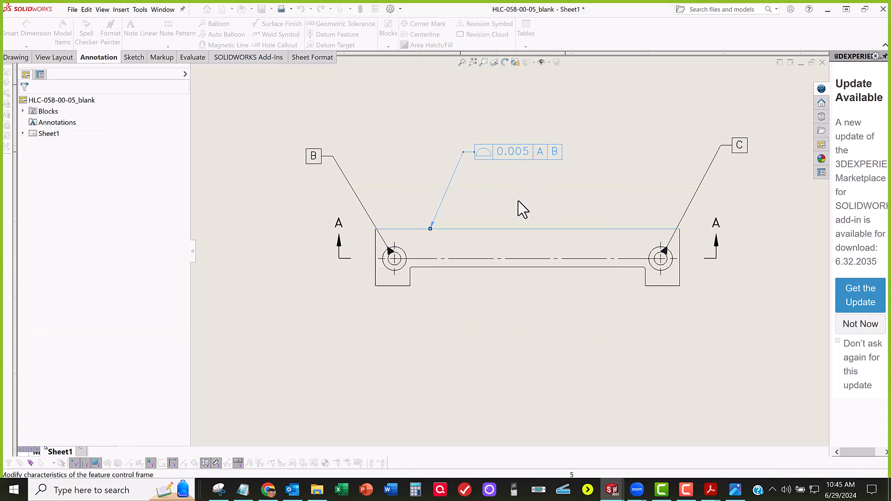
Step: Dimension the horizontal distance from the part's left edge to the datum B hole's center, placing it above the front view
scroll(517, 201, "down", 3)
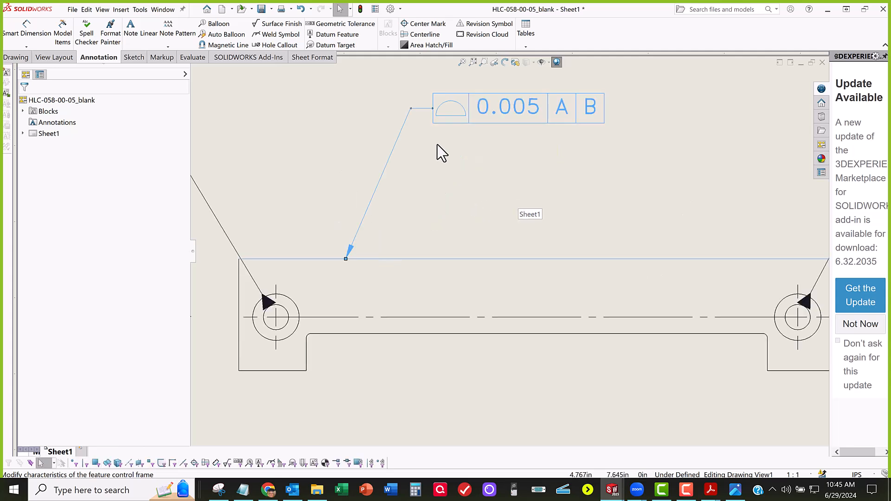
scroll(491, 199, "up", 3)
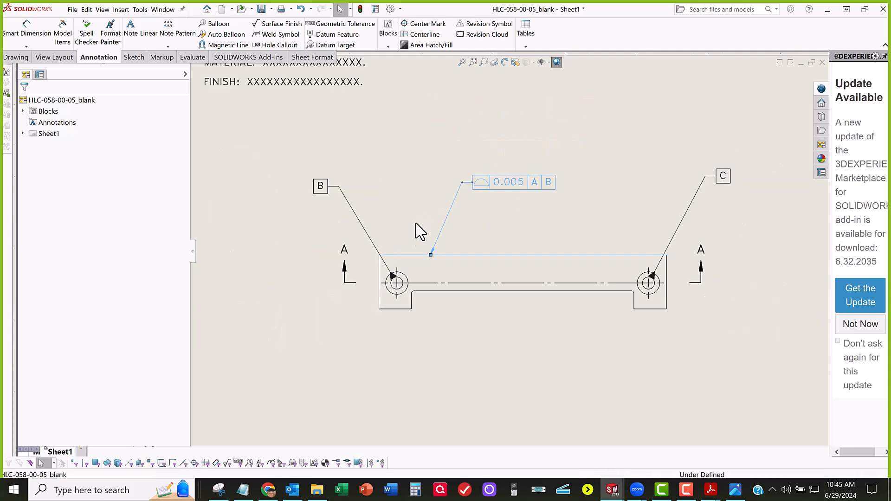
scroll(404, 267, "down", 1)
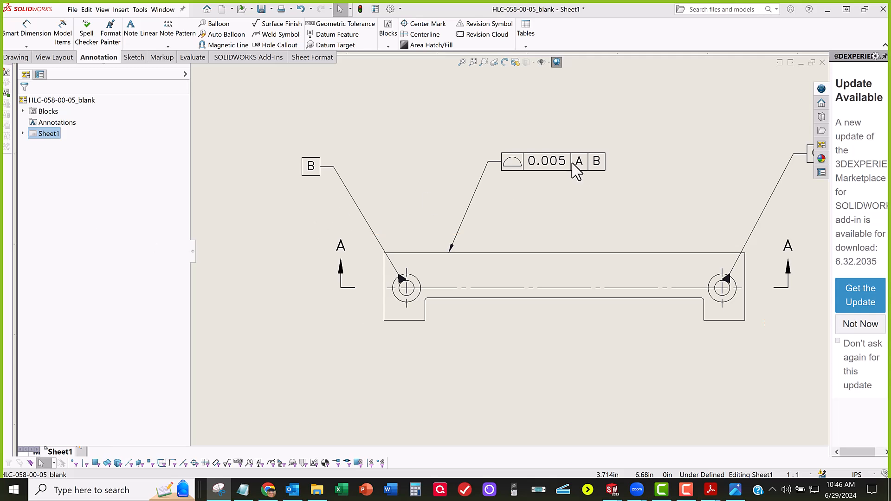
mouse_move(520, 191)
middle_mouse_down()
mouse_move(529, 189)
mouse_move(482, 171)
middle_mouse_up()
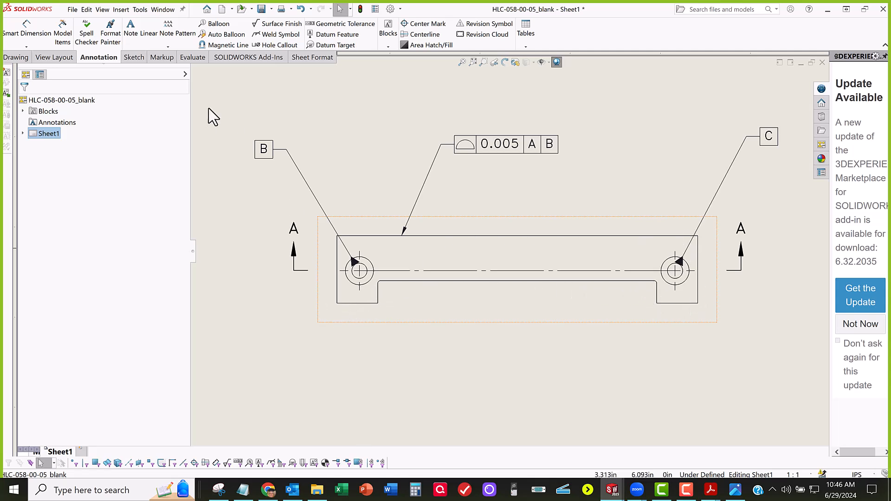
left_click(338, 244)
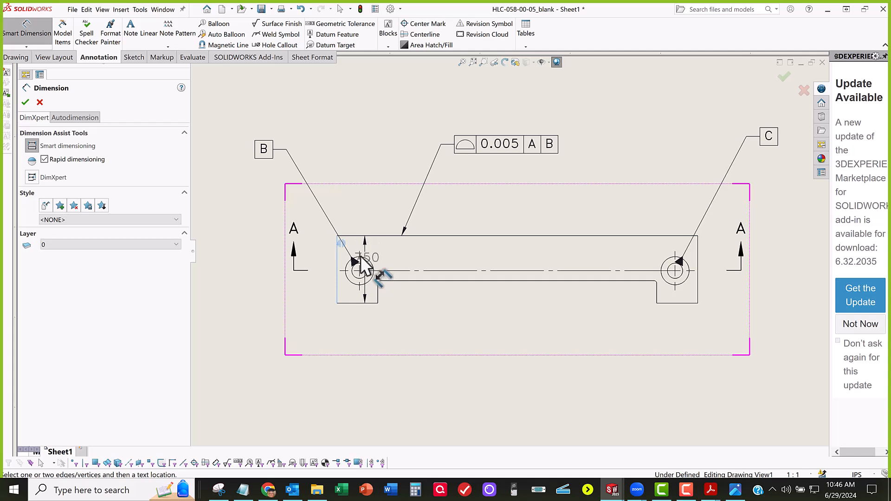
left_click(360, 261)
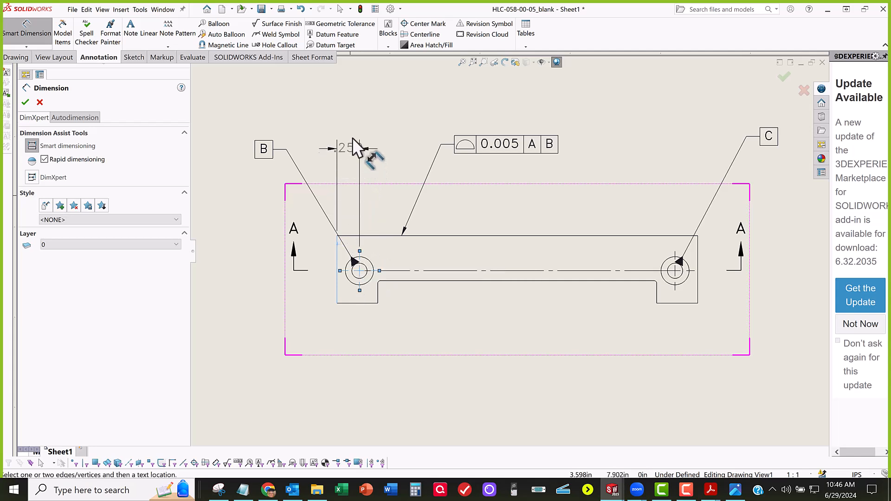
left_click(310, 119)
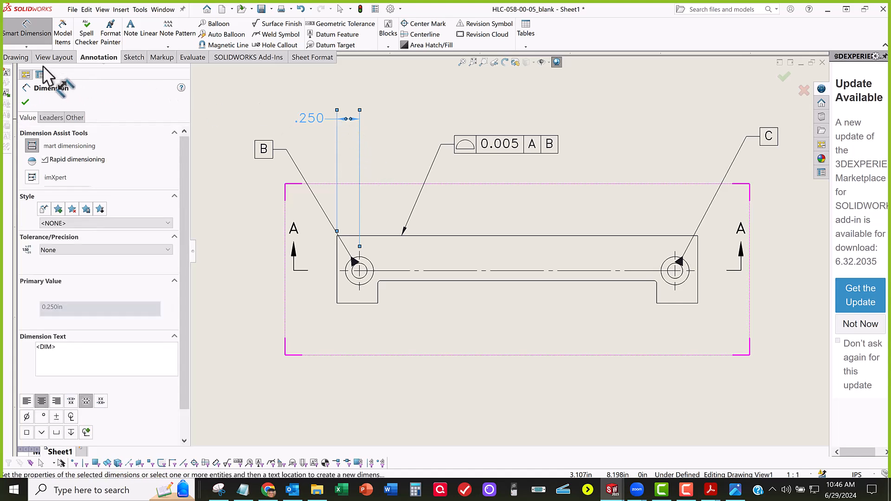
left_click(26, 102)
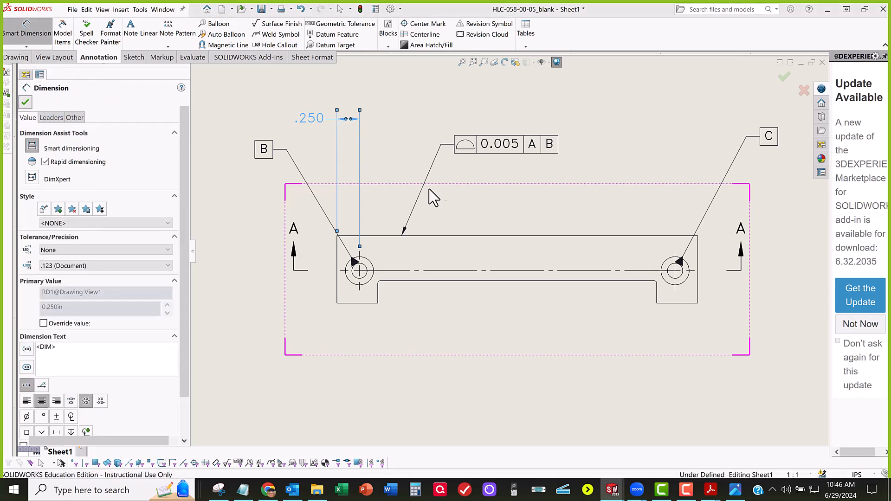
left_click(365, 146)
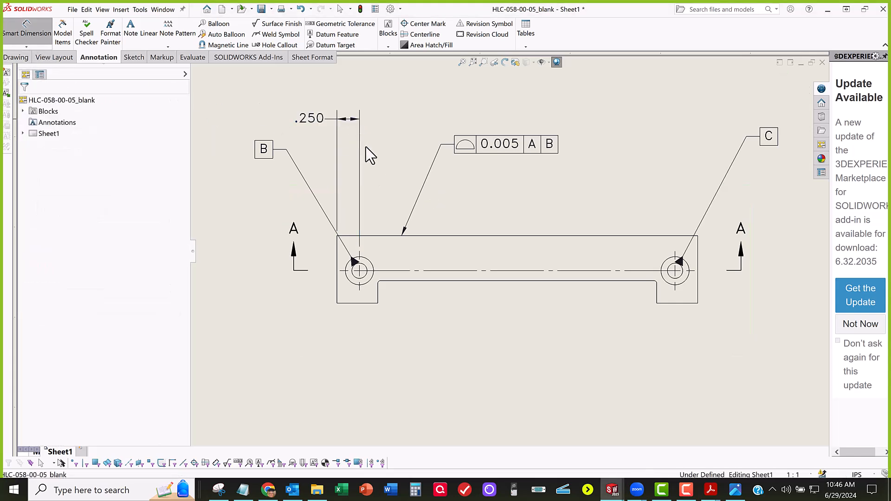
key("Escape")
Step: Flip the arrows of the edge-to-hole dimension outside its extension lines and move its text slightly outward
left_click(348, 120)
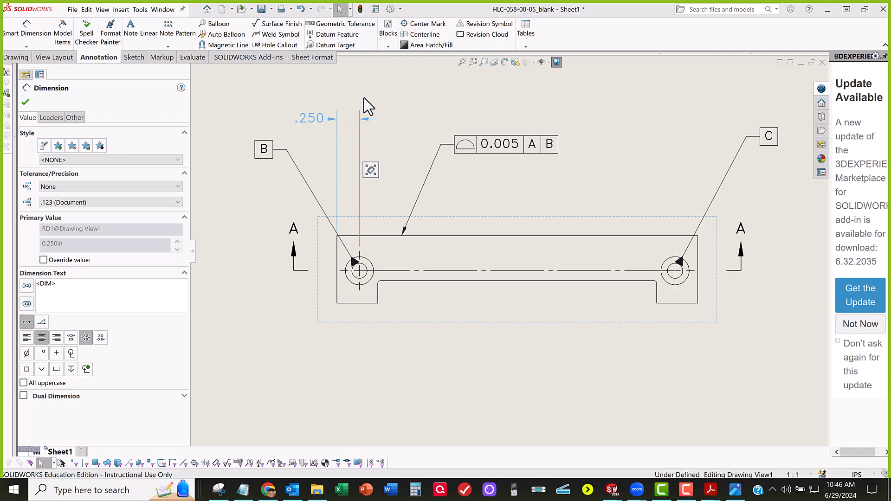
left_click_drag(312, 121, 305, 124)
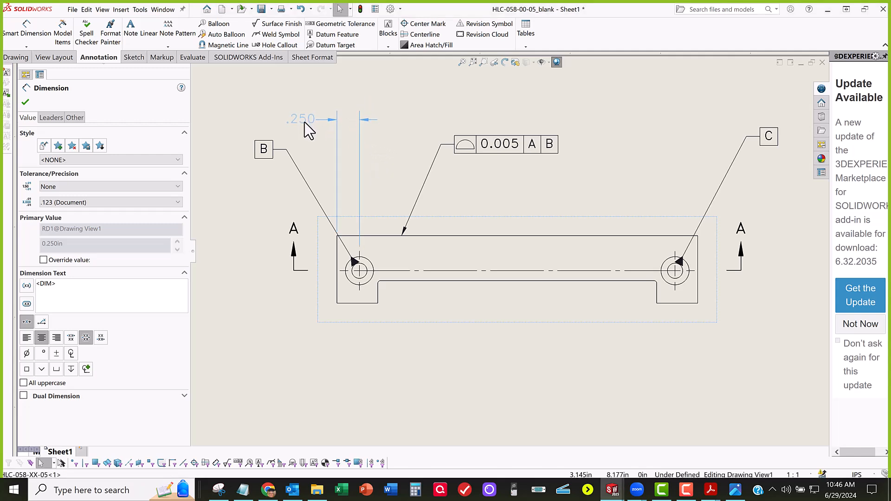
left_click(297, 345)
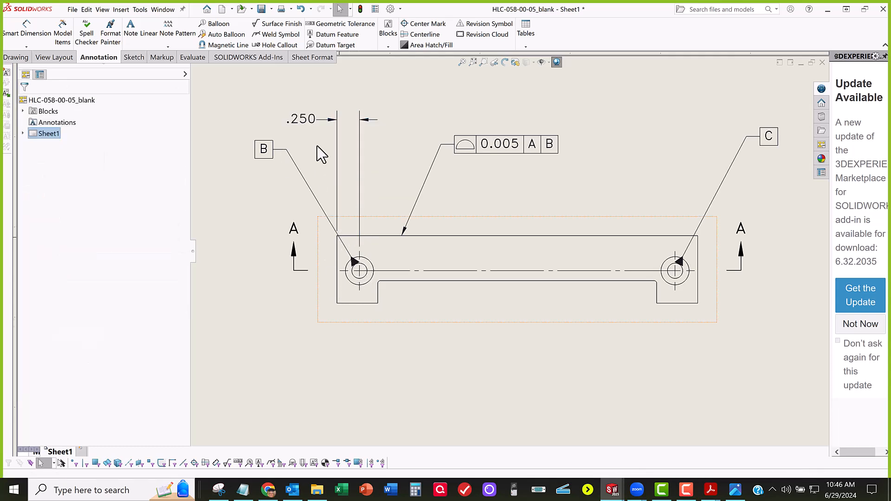
Step: Set the edge-to-hole dimension's tolerance type to Basic and shift its boxed text farther left
left_click(337, 158)
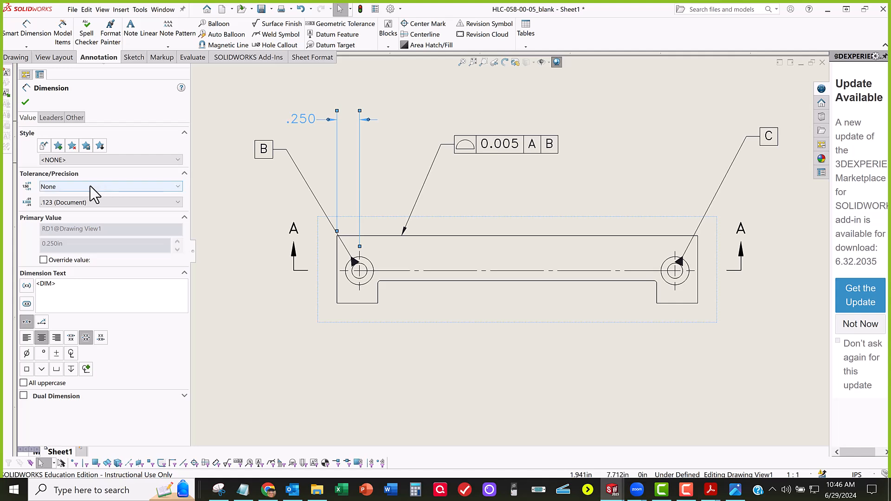
left_click(66, 187)
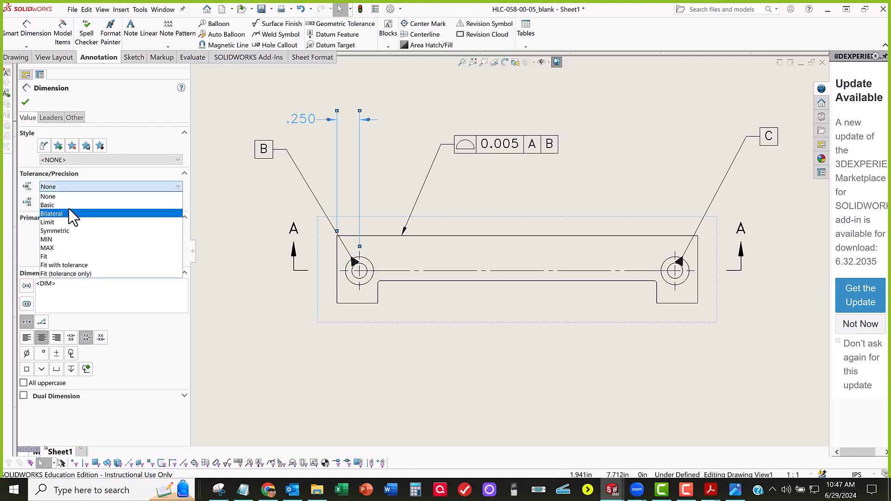
left_click(67, 205)
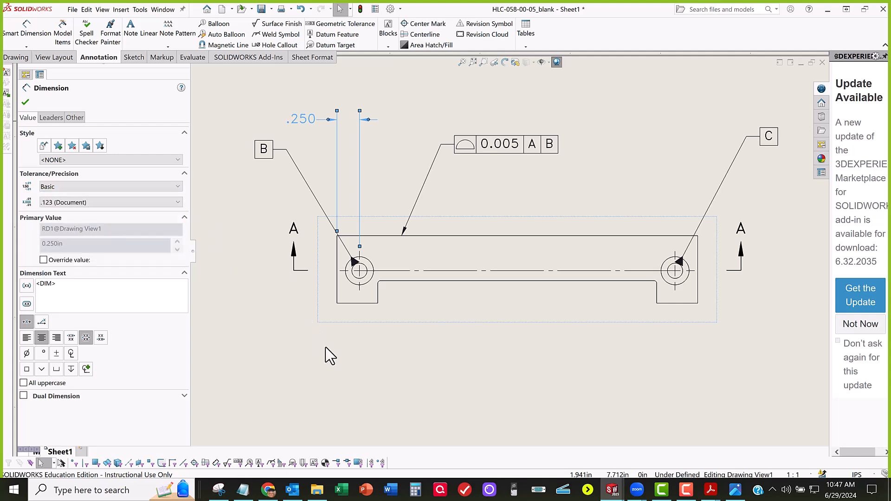
left_click(25, 102)
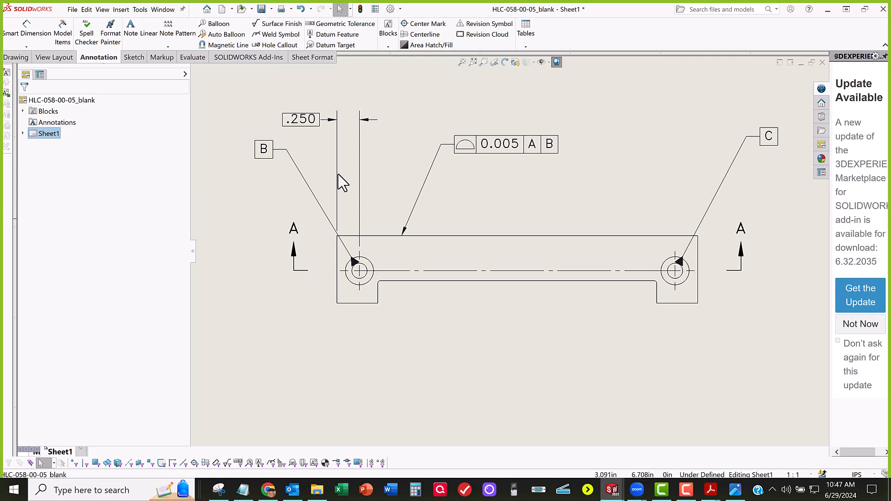
left_click_drag(290, 122, 280, 118)
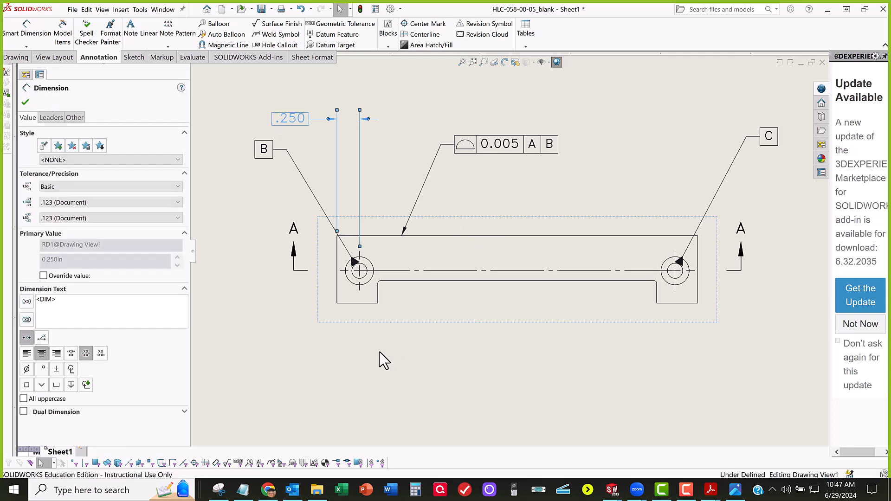
left_click(316, 233)
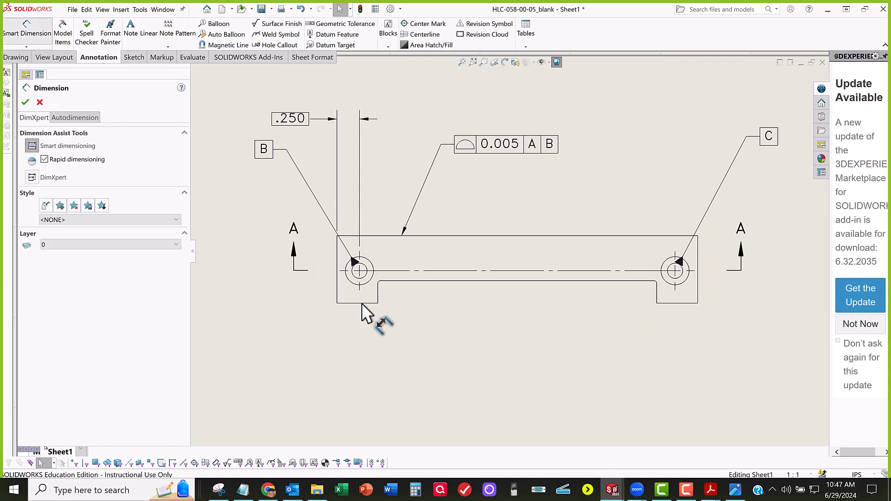
Step: Dimension the horizontal distance from the datum B hole's center to the left tab's inner edge, placing it below the part
left_click(377, 297)
left_click(360, 288)
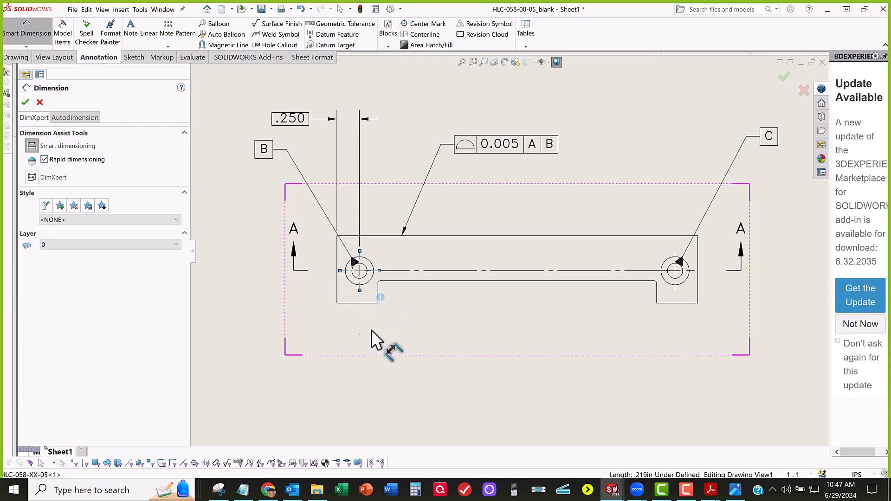
left_click(421, 333)
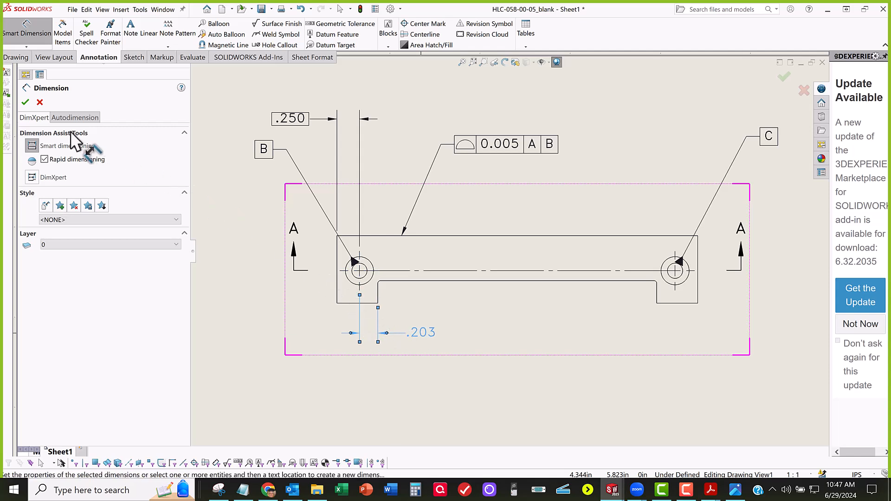
left_click(23, 101)
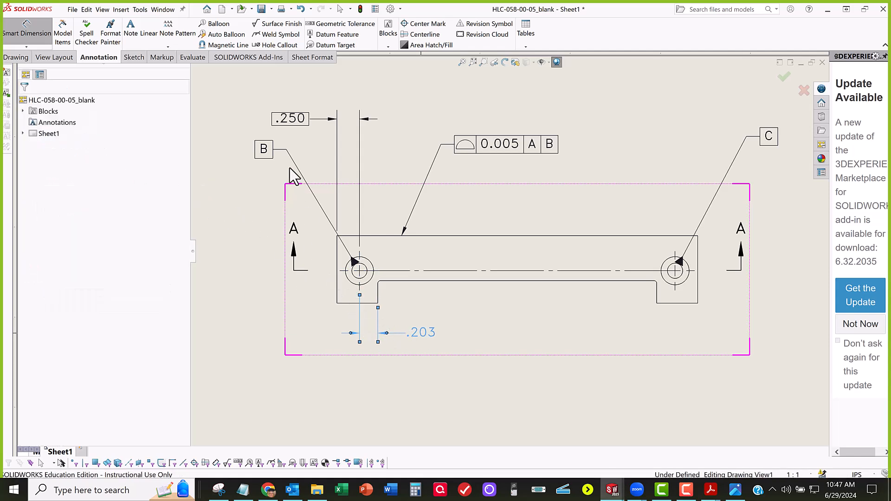
key("Escape")
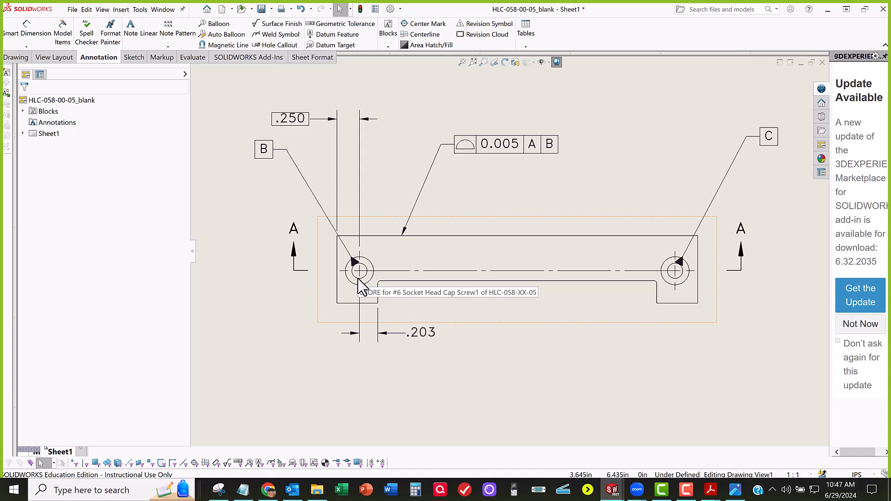
Step: Set the tolerance type of the hole-to-tab-edge dimension below the part to Basic
left_click(425, 338)
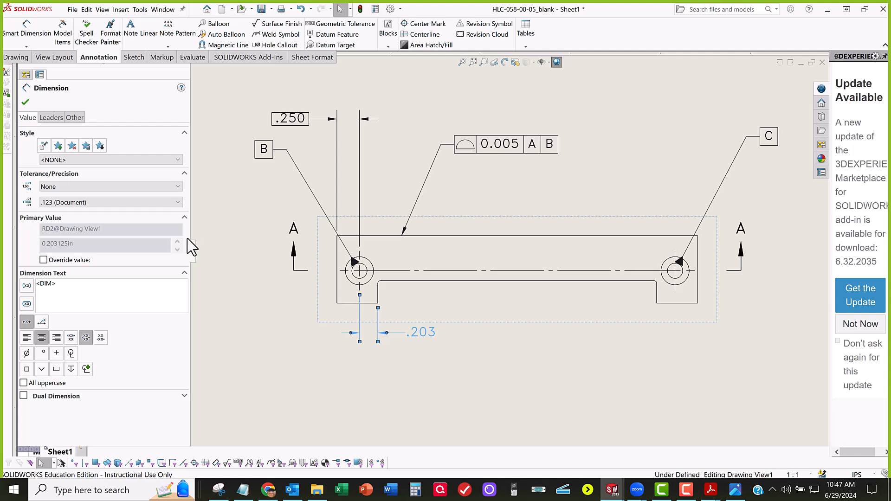
left_click(66, 187)
left_click(64, 204)
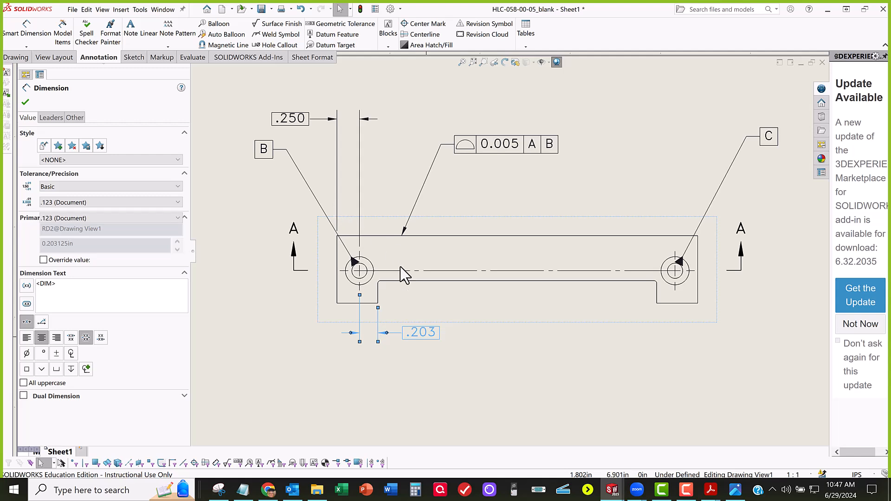
left_click(462, 310)
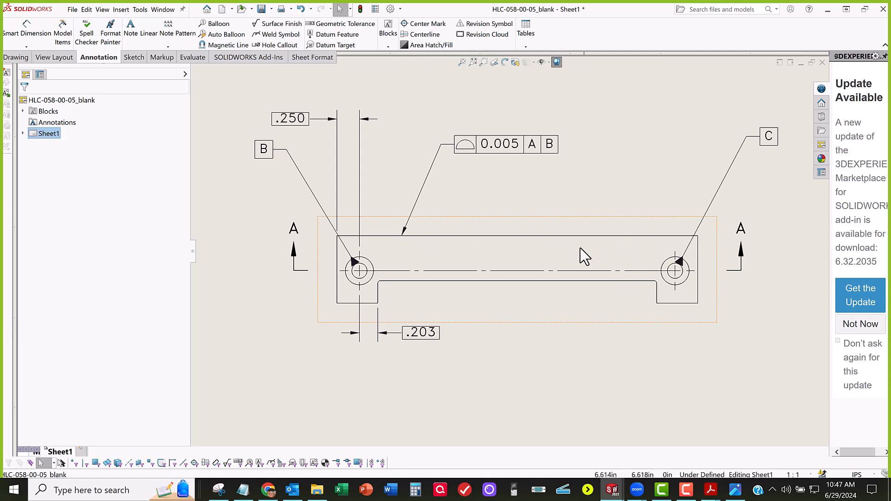
middle_click_drag(580, 249, 529, 247)
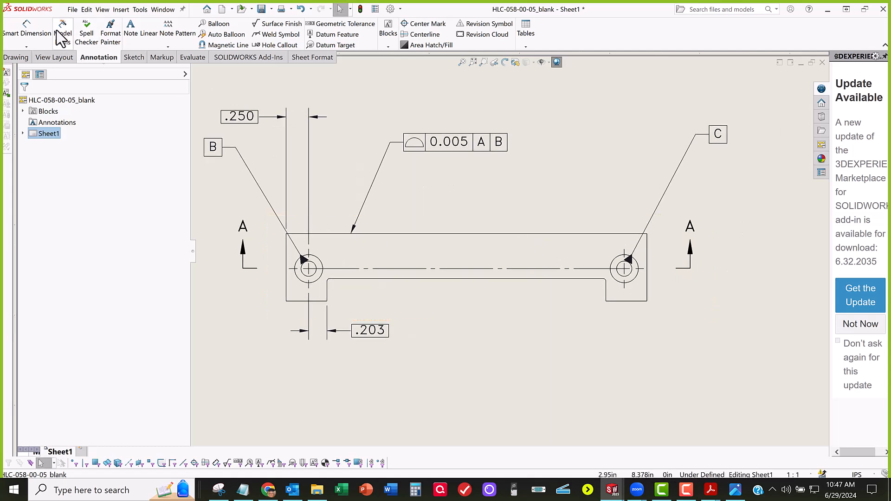
left_click(32, 37)
left_click(630, 234)
left_click(633, 299)
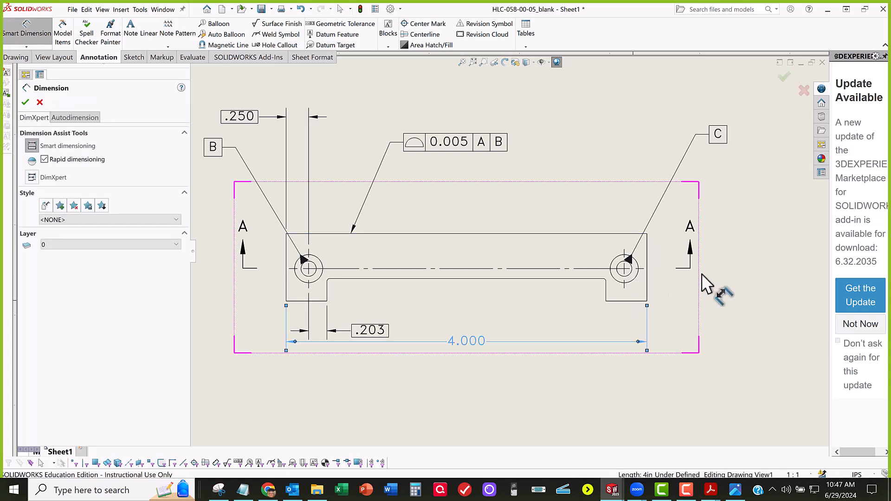
left_click(618, 234)
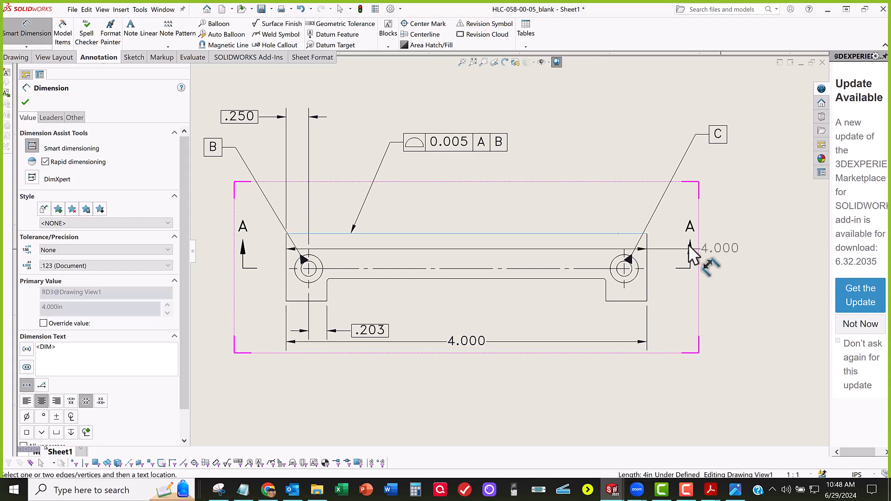
key("Escape")
left_click(489, 338)
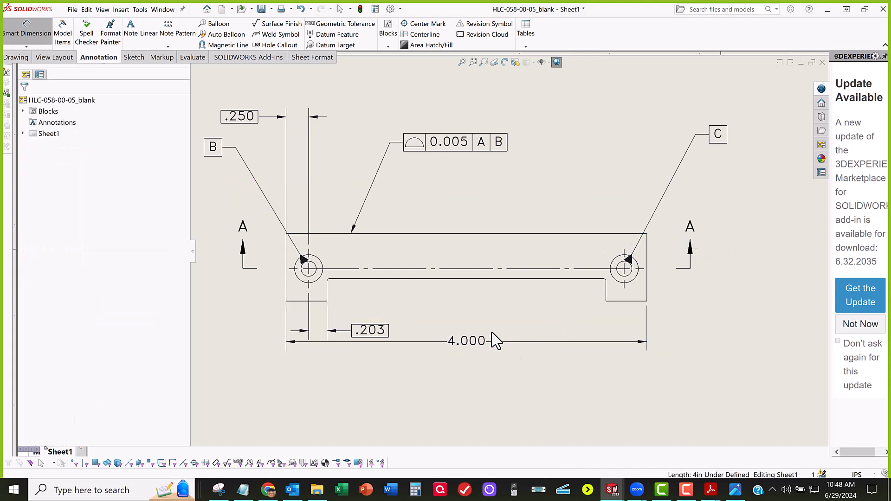
key("Delete")
Step: Dimension the part's overall height between its top edge and the tab's bottom edge, placing it beside the part, with tolerance type Basic
left_click(37, 37)
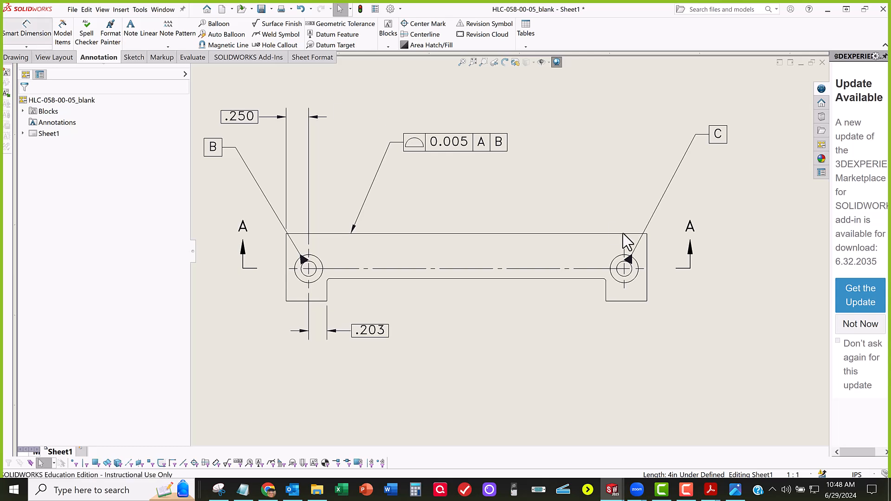
left_click(629, 234)
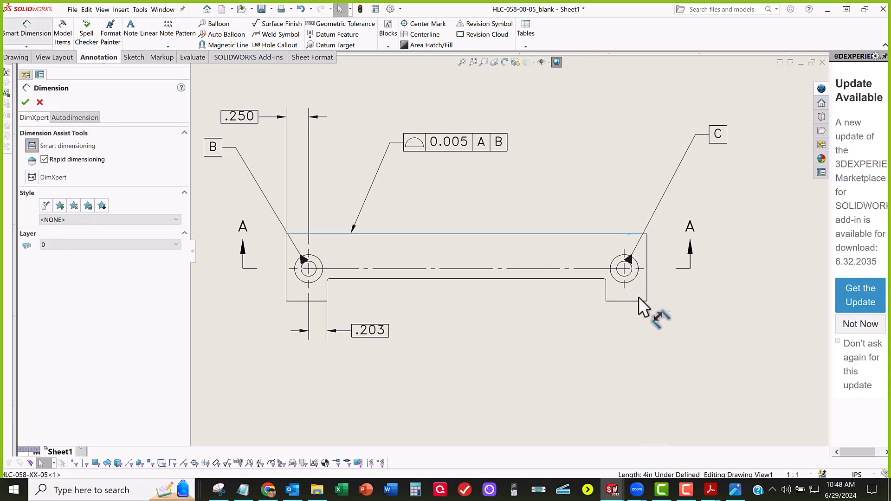
left_click(638, 300)
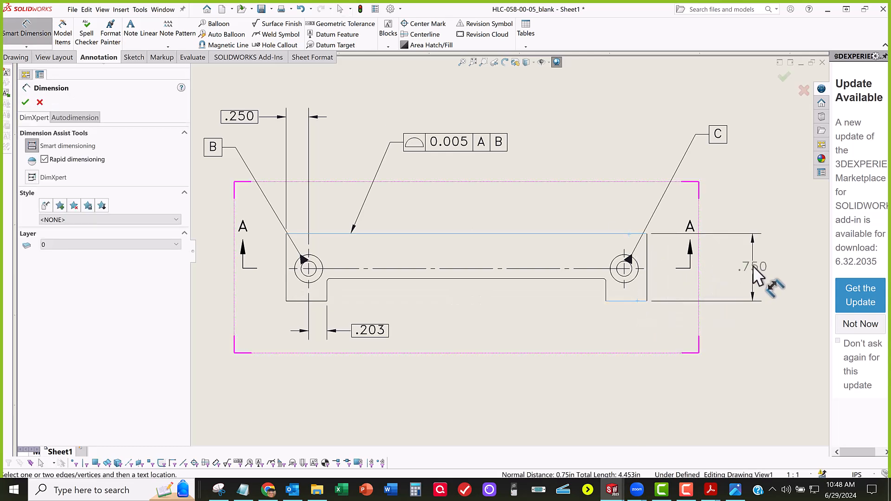
left_click(747, 279)
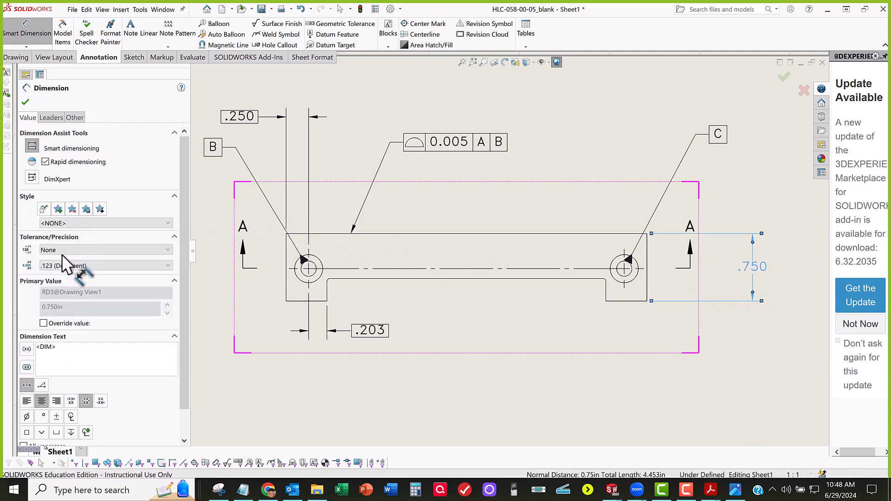
left_click(62, 254)
left_click(63, 262)
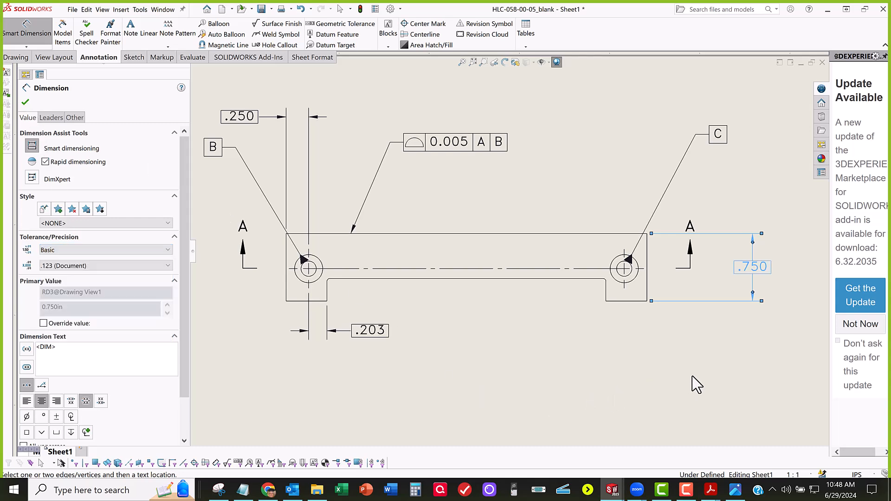
key("Escape")
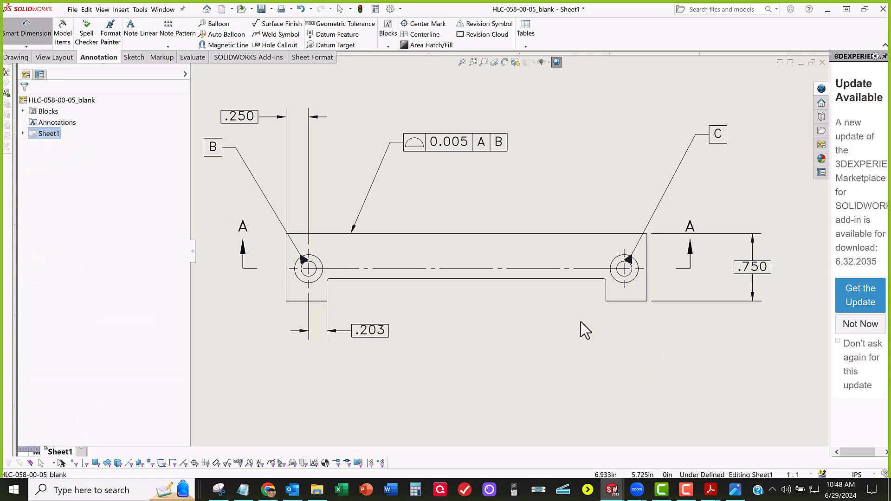
key("Escape")
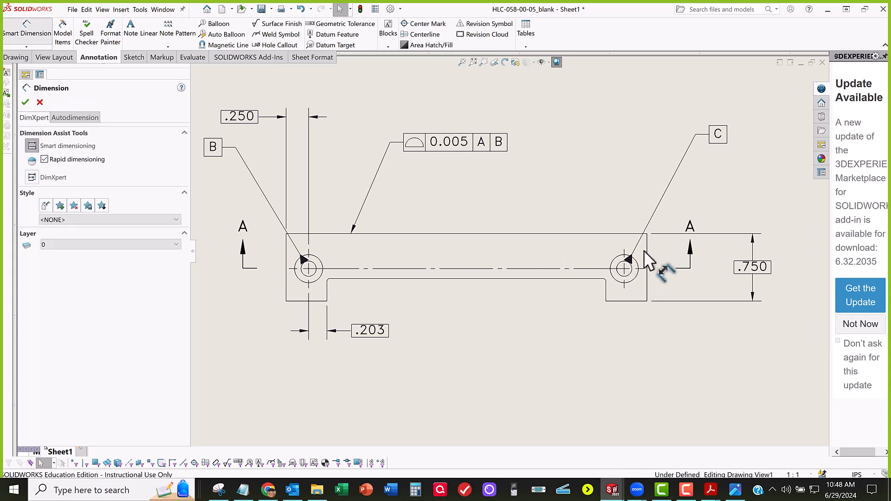
Step: Dimension the horizontal distance between the two section A arrow lines, placing it above the part
left_click(628, 236)
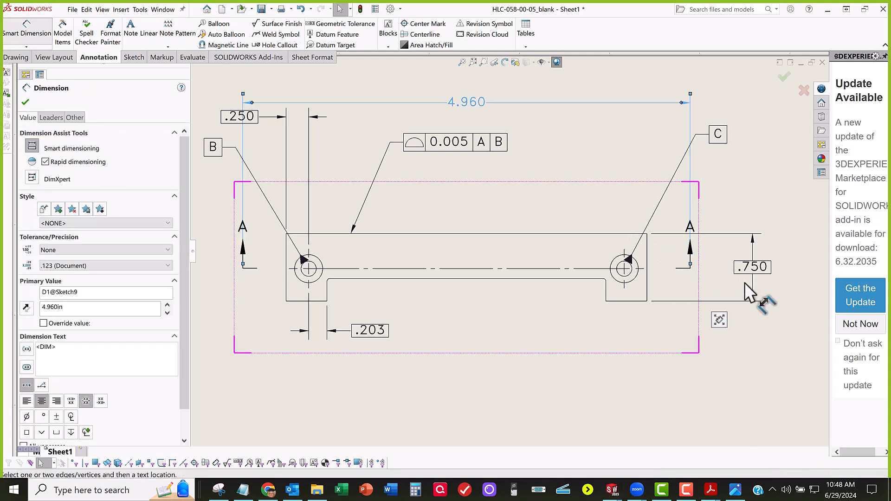
key("Escape")
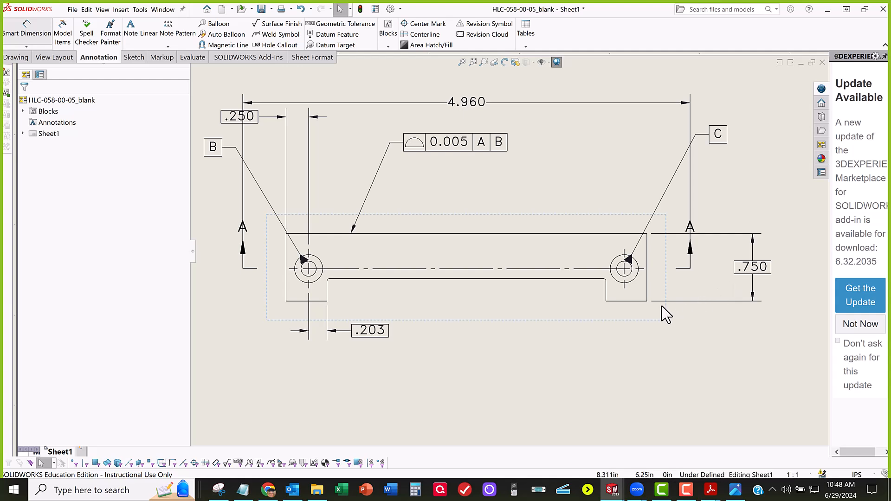
Step: Dimension the vertical distance from the end of section line A to the adjacent tab's bottom edge, placing it near the overall height dimension
scroll(735, 303, "down", 3)
middle_click_drag(735, 302, 625, 320)
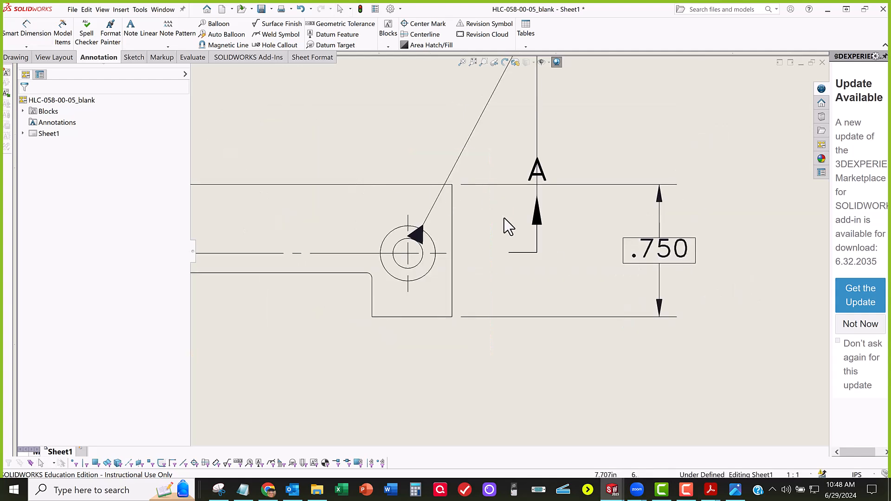
scroll(504, 223, "up", 3)
scroll(505, 216, "up", 1)
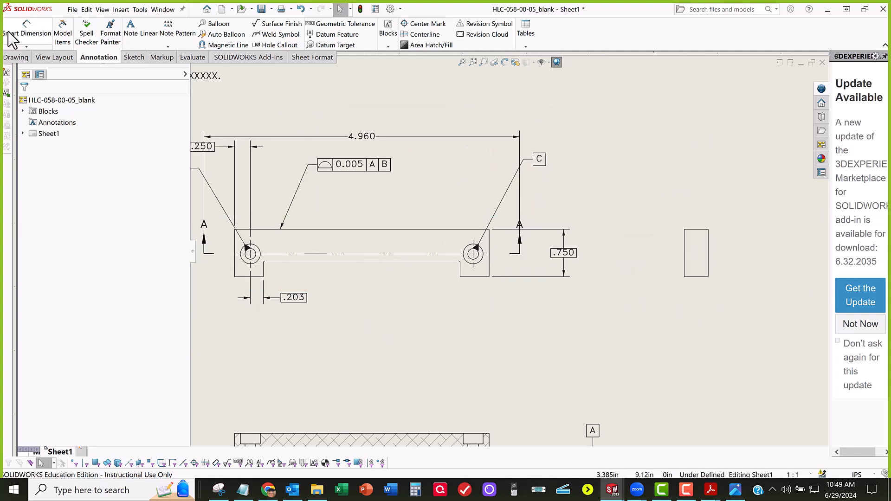
scroll(483, 278, "down", 3)
left_click(483, 277)
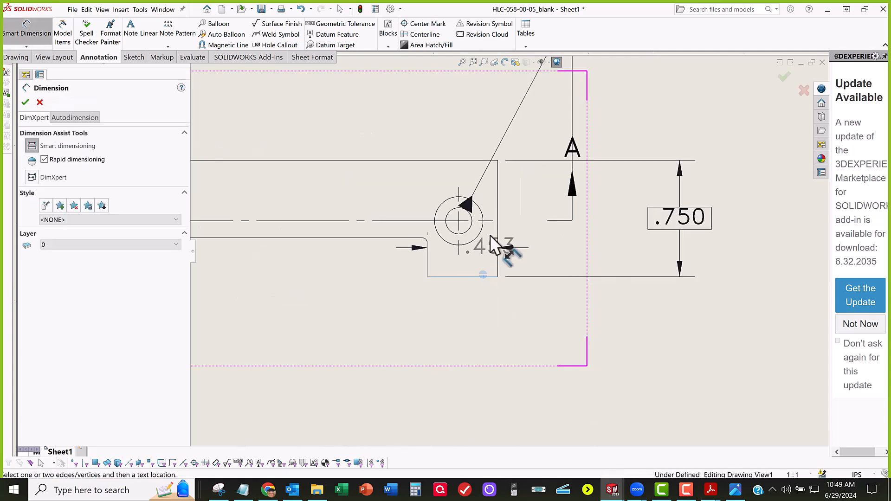
left_click(539, 236)
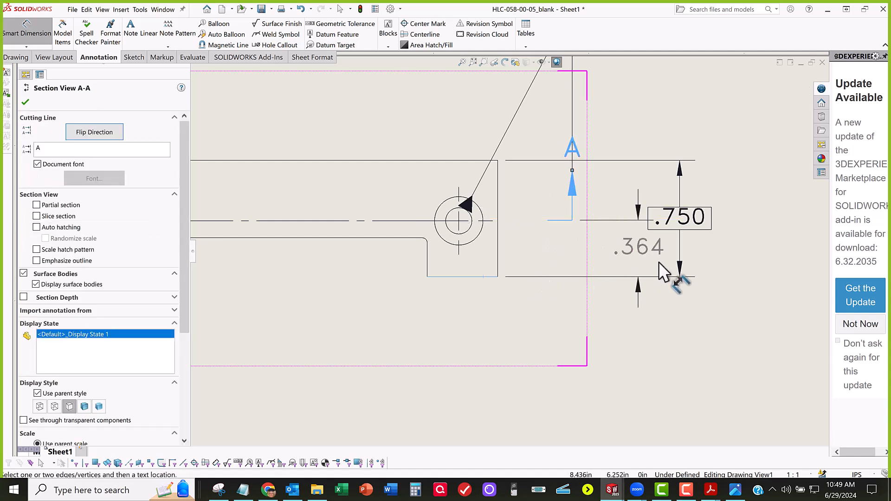
scroll(655, 261, "up", 1)
left_click(634, 250)
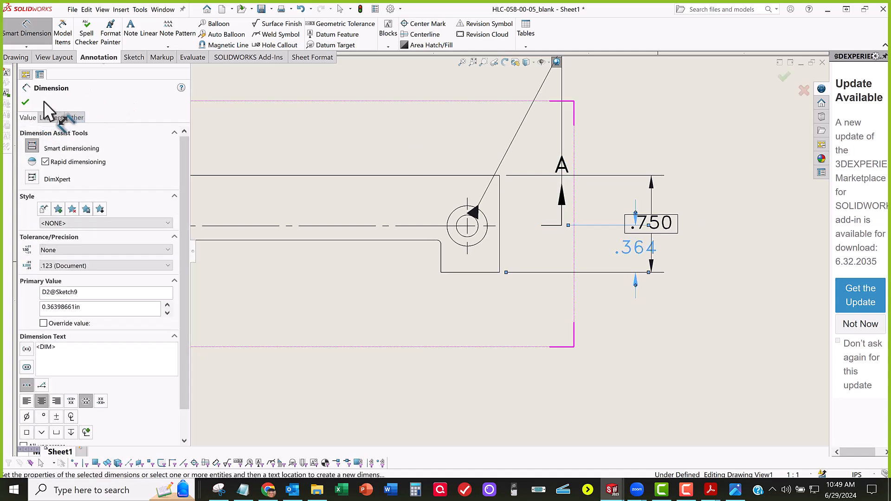
key("Escape")
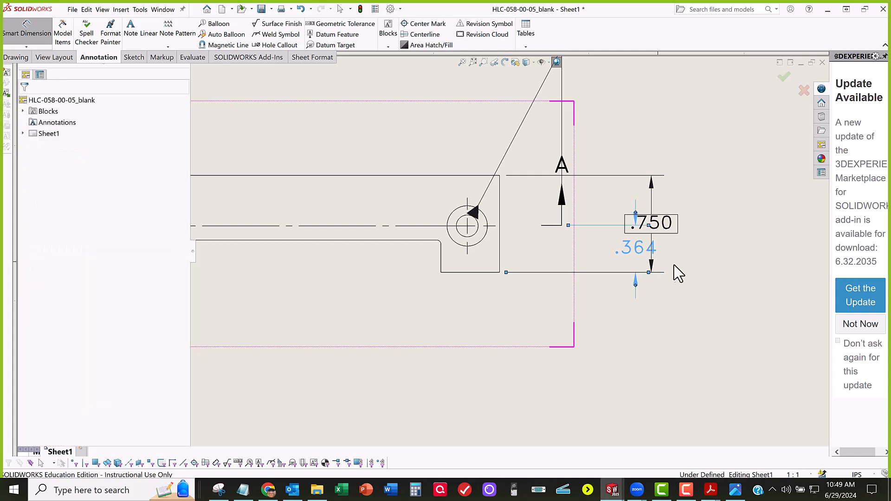
Step: Space the two vertical dimensions apart, moving the overall height dimension farther from the part and the shorter one slightly outward
left_click_drag(665, 223, 756, 224)
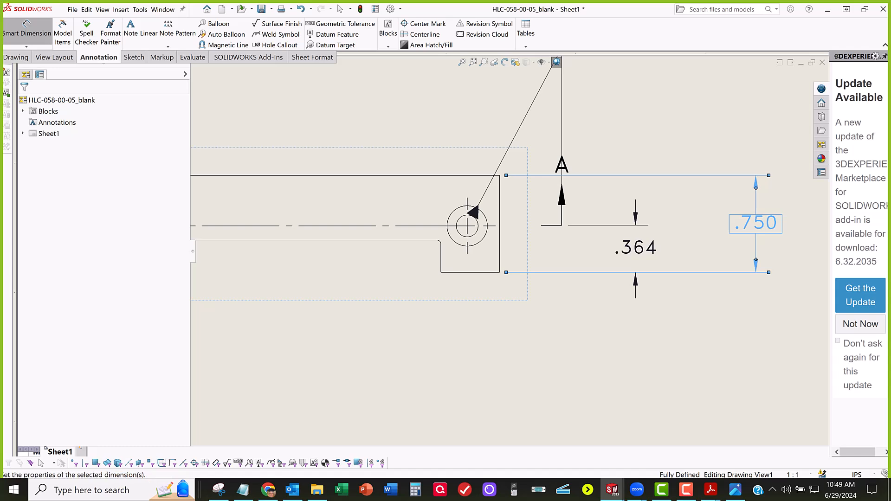
left_click_drag(650, 249, 667, 249)
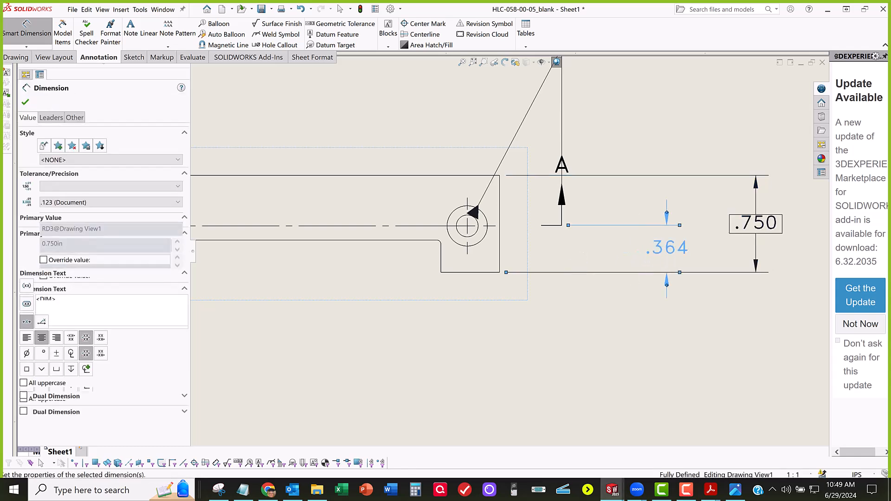
Step: Set the shorter vertical dimension's tolerance type to Basic and add the prefix "2X" with a space to its text
left_click(84, 187)
left_click(78, 207)
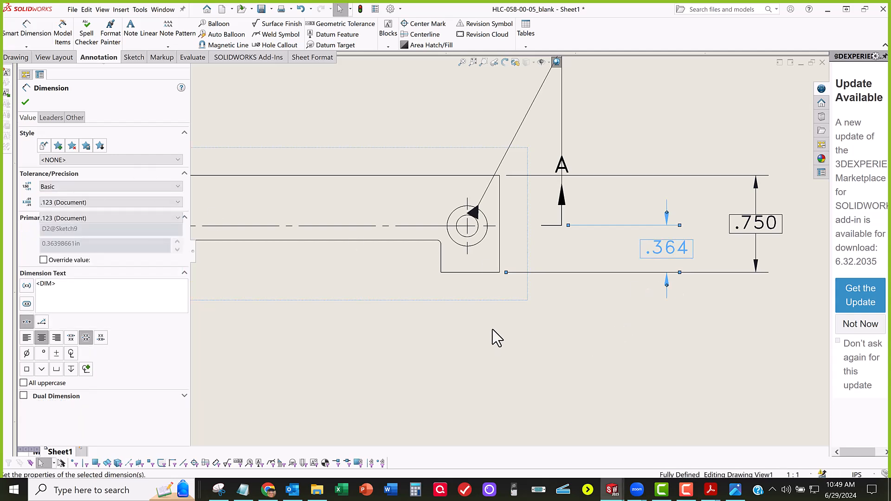
scroll(507, 325, "up", 3)
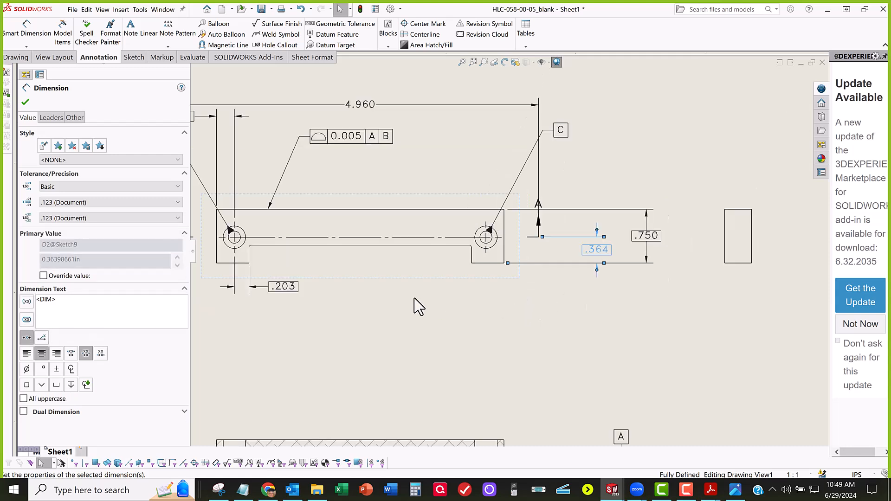
middle_click_drag(431, 314, 550, 329)
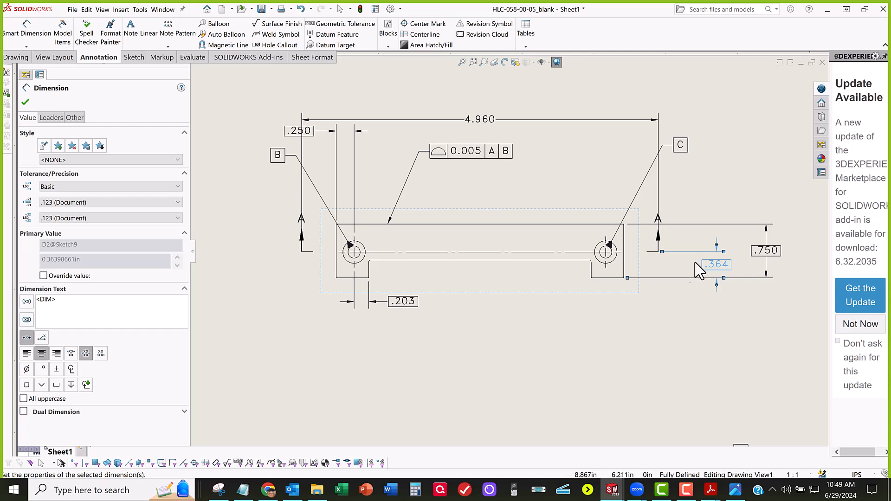
scroll(683, 264, "down", 1)
middle_click_drag(604, 318, 631, 314)
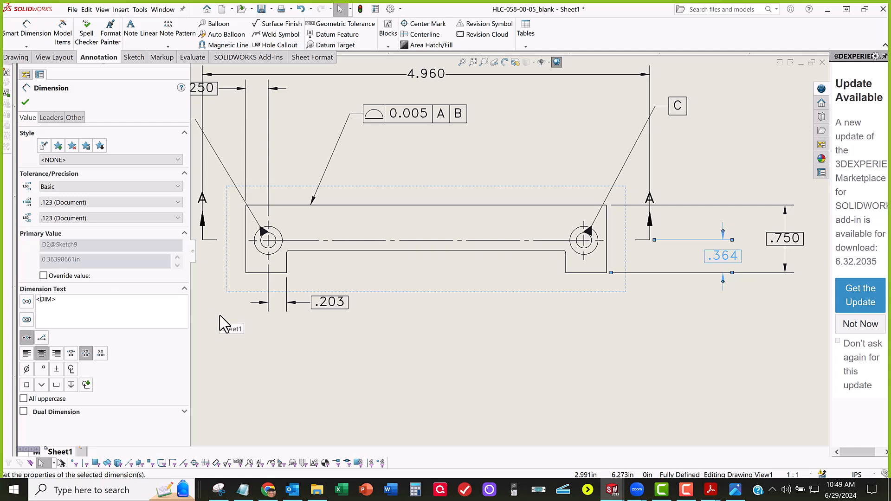
type("2x")
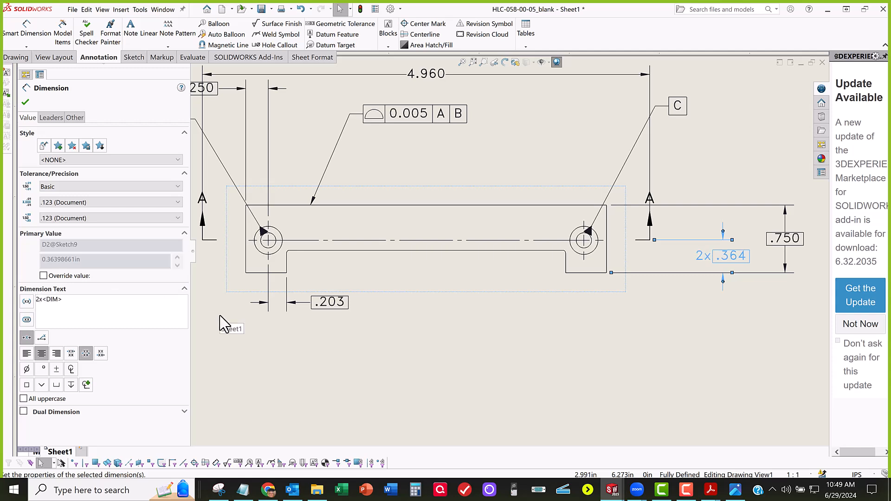
key("BackSpace")
type("X")
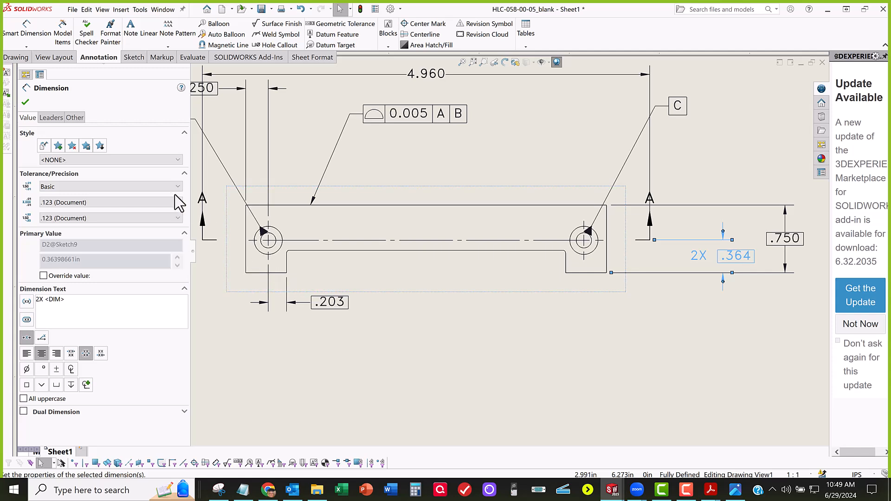
left_click(26, 102)
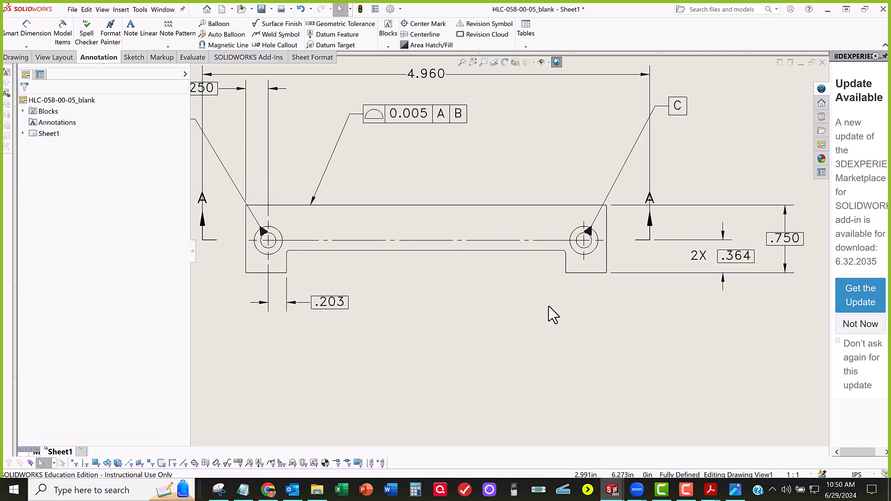
key("f")
left_click(738, 240)
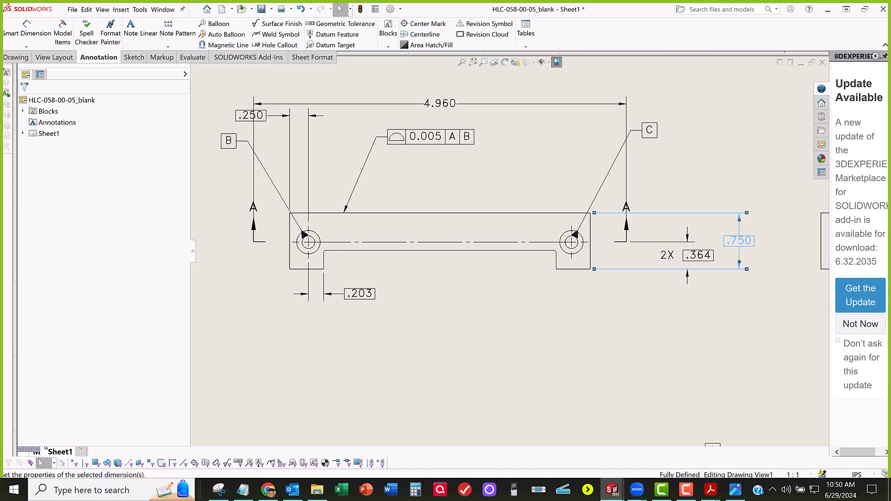
left_click(608, 249)
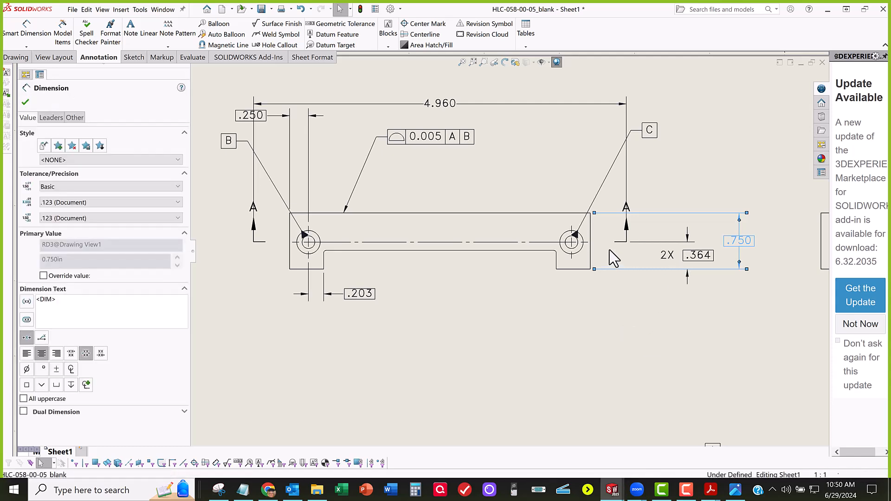
left_click(666, 258)
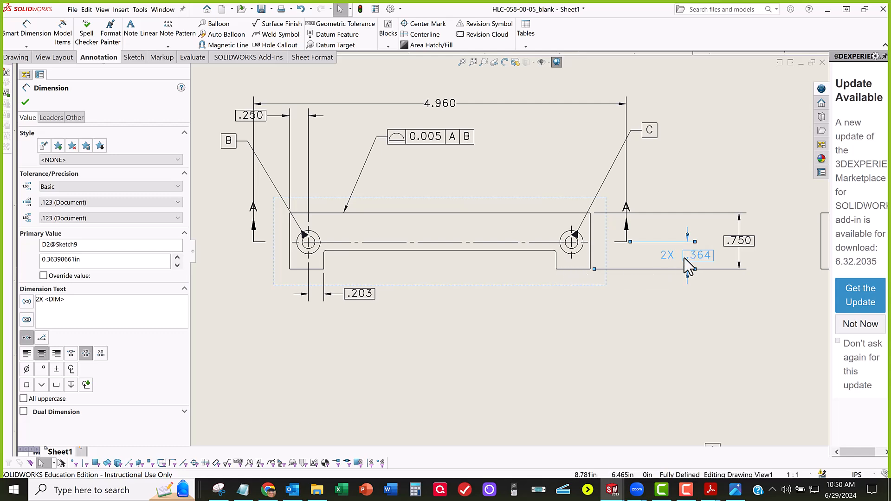
left_click(745, 245)
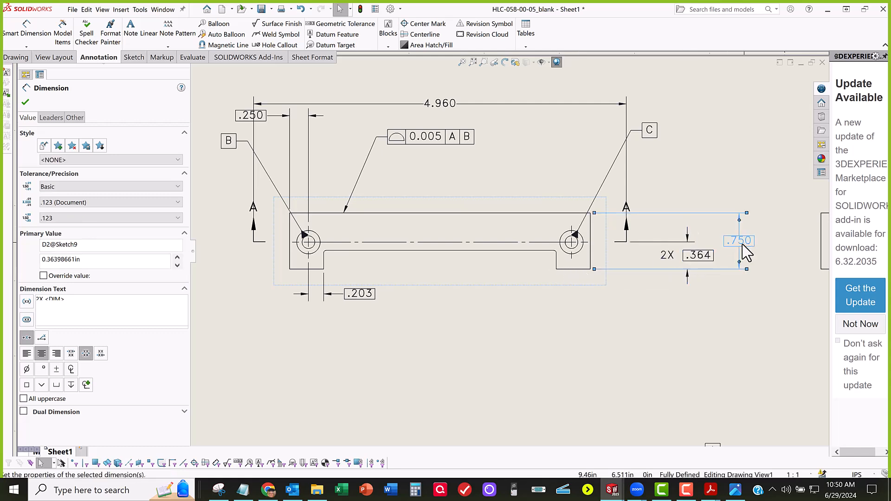
left_click(696, 257)
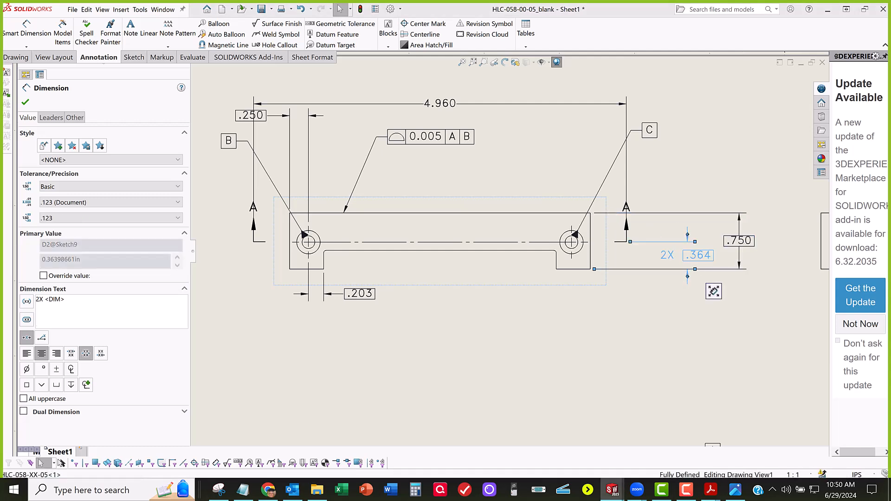
left_click(739, 242)
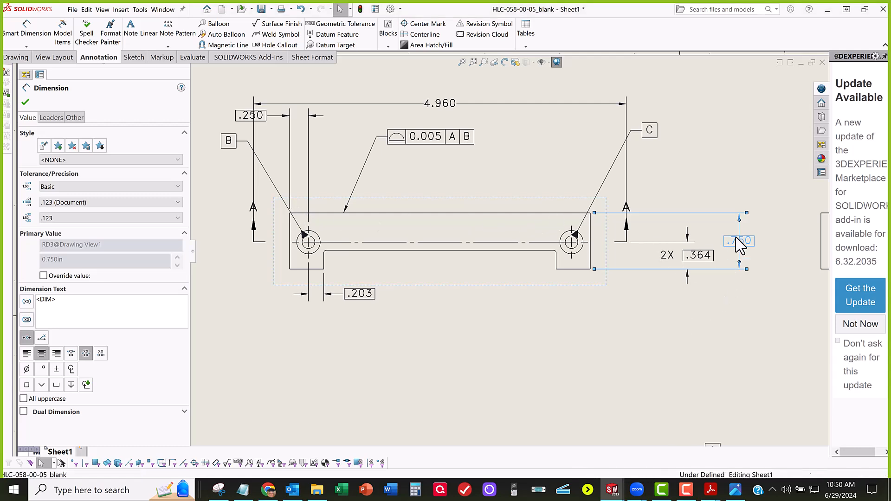
left_click(674, 270)
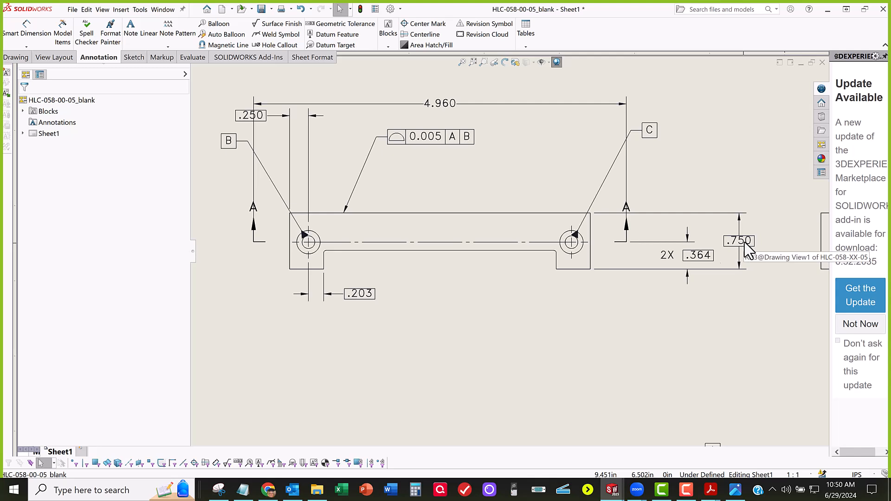
Step: Delete the overall height dimension, keeping the 2X basic vertical dimension
left_click(696, 255)
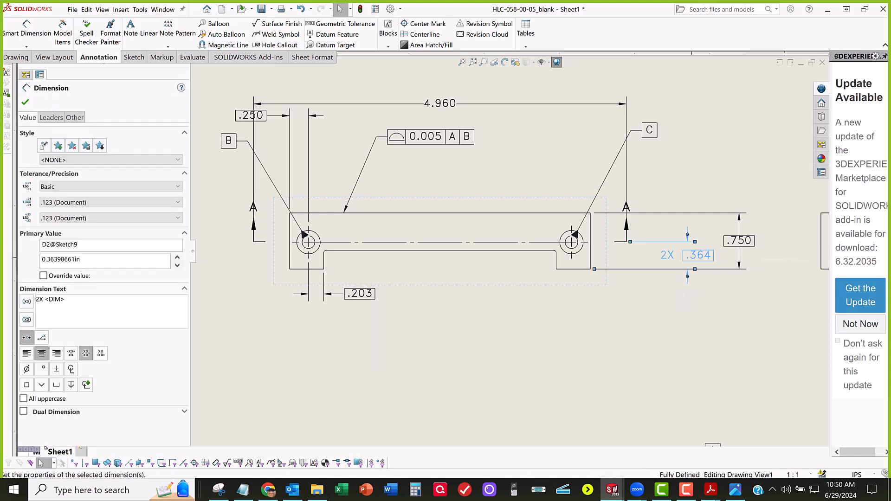
left_click(521, 350)
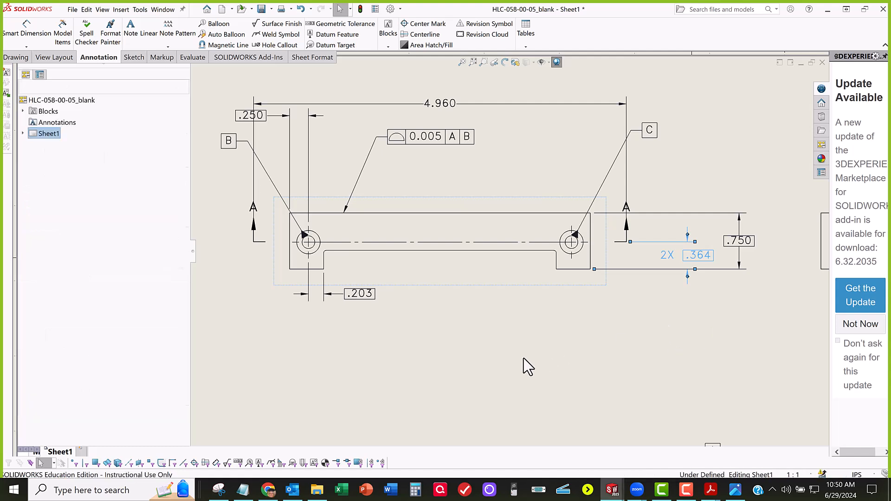
scroll(522, 360, "up", 3)
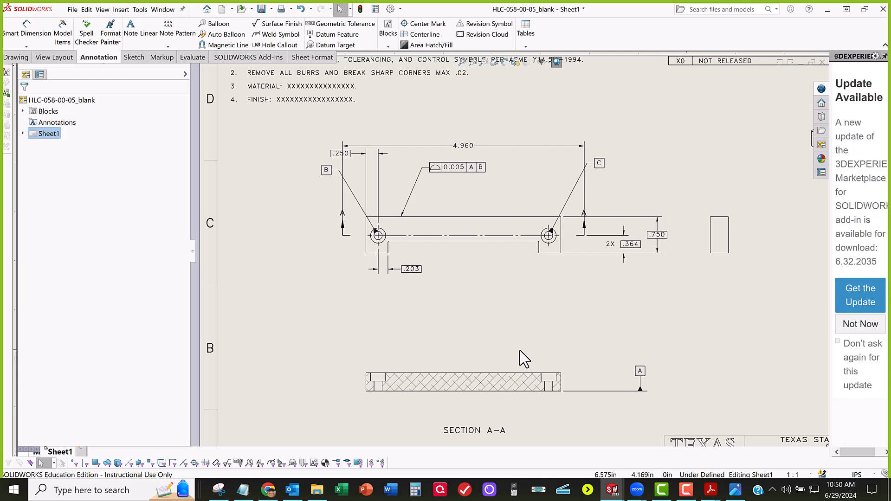
scroll(384, 264, "down", 1)
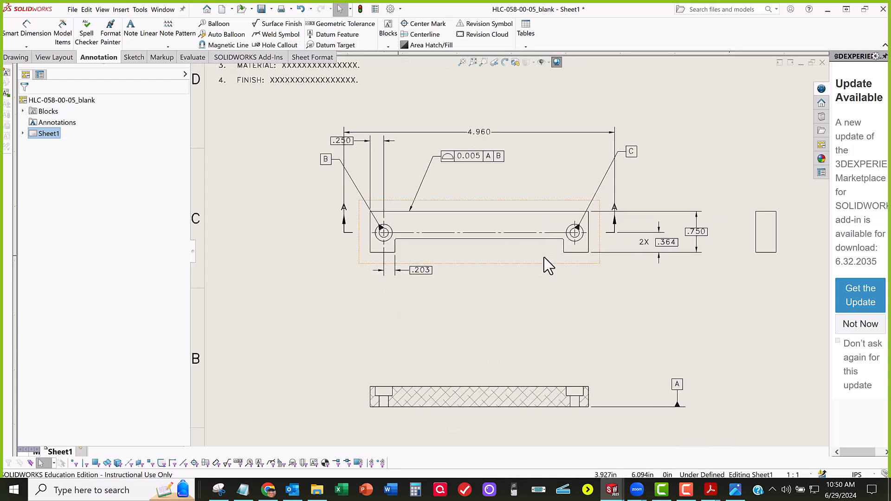
scroll(562, 251, "down", 1)
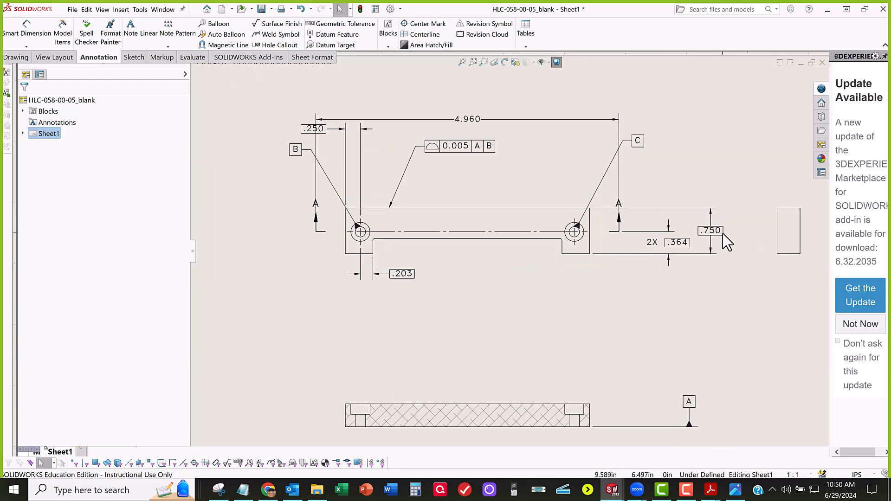
left_click(676, 243)
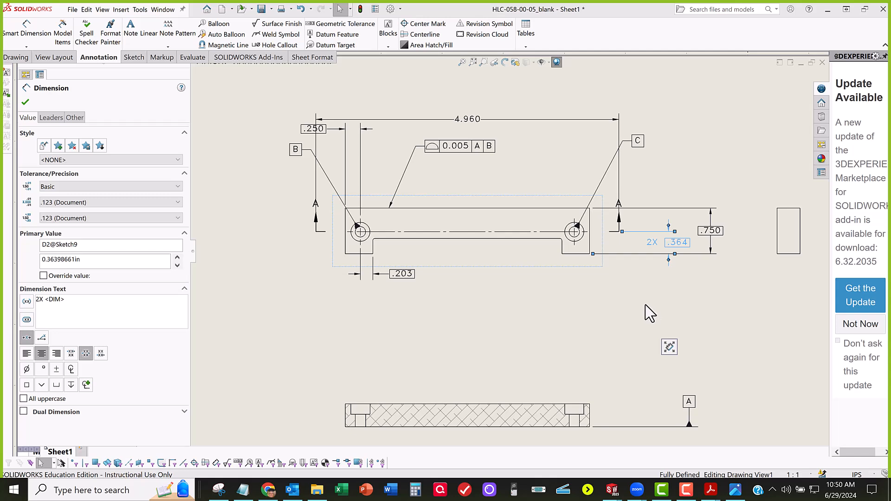
left_click(720, 232)
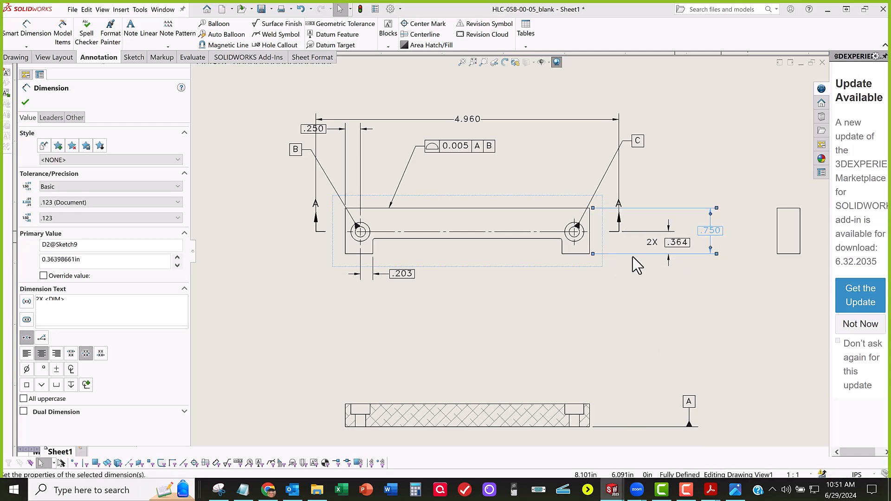
left_click(670, 242)
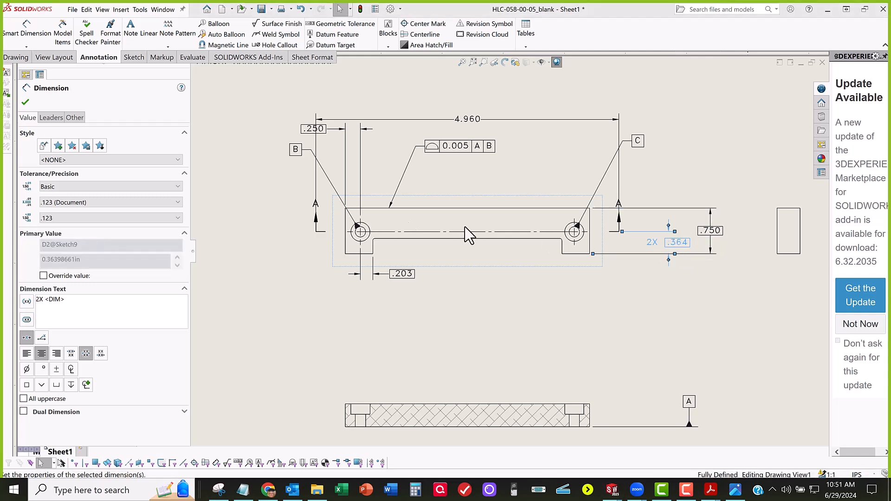
left_click(718, 234)
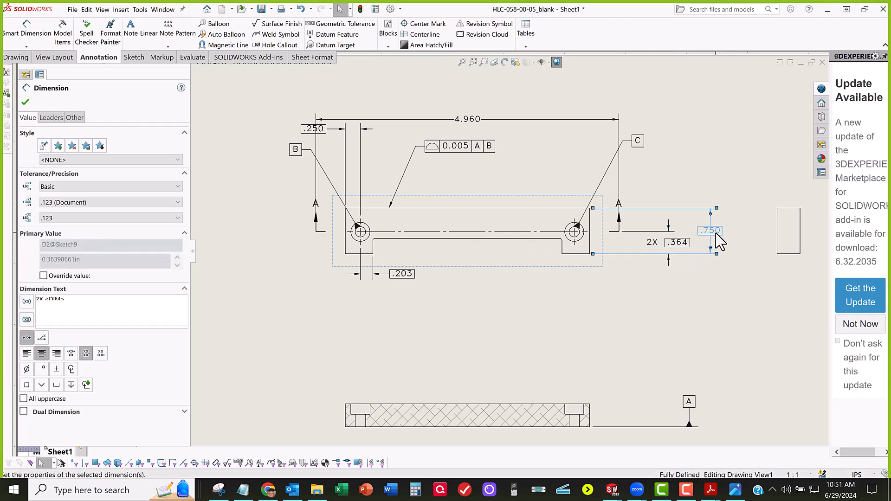
left_click(676, 243)
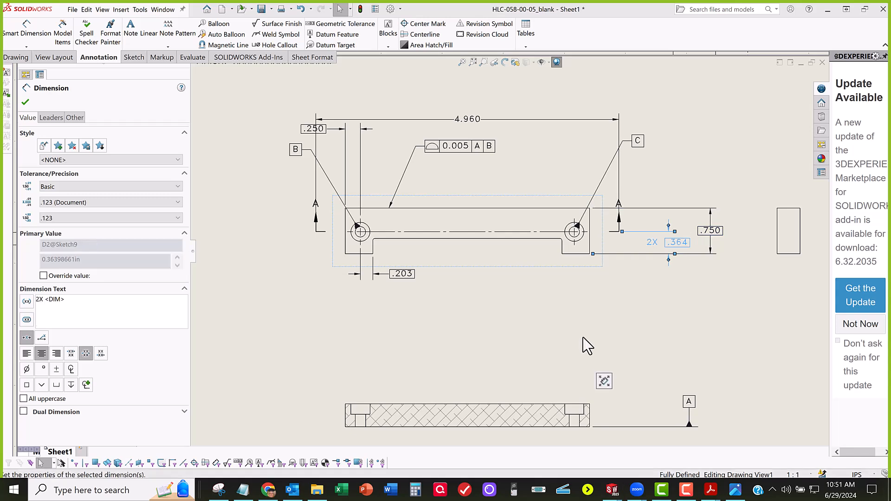
left_click(717, 233)
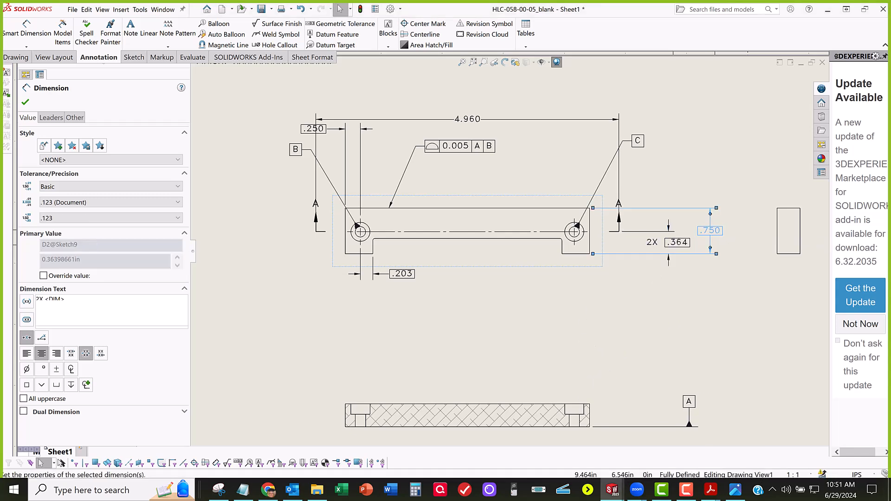
key("Delete")
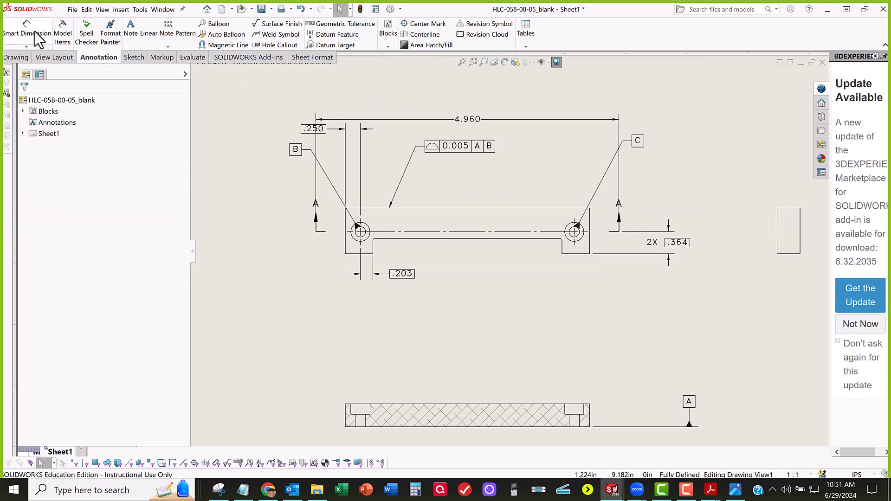
scroll(606, 227, "down", 3)
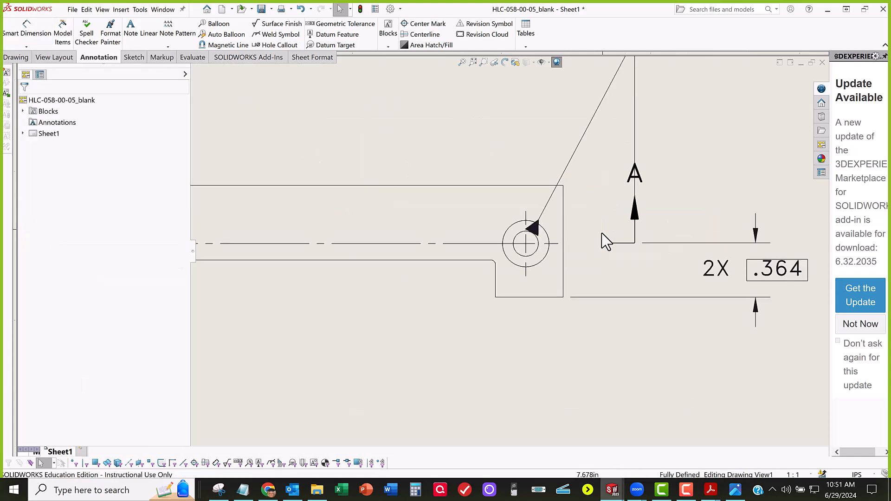
scroll(586, 242, "down", 1)
left_click(533, 248)
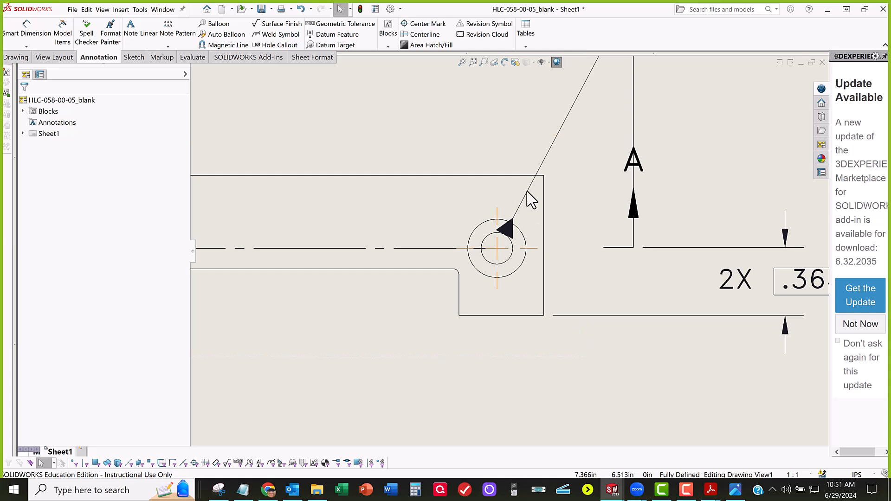
left_click(519, 176)
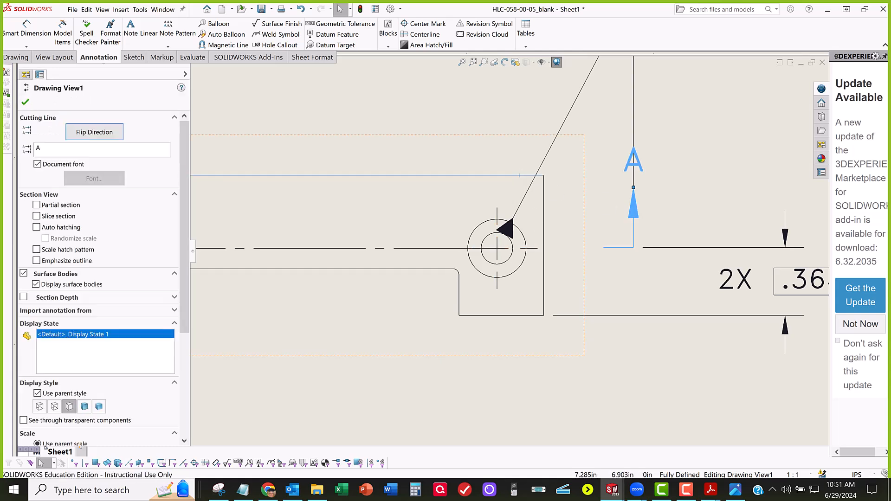
scroll(625, 236, "up", 5)
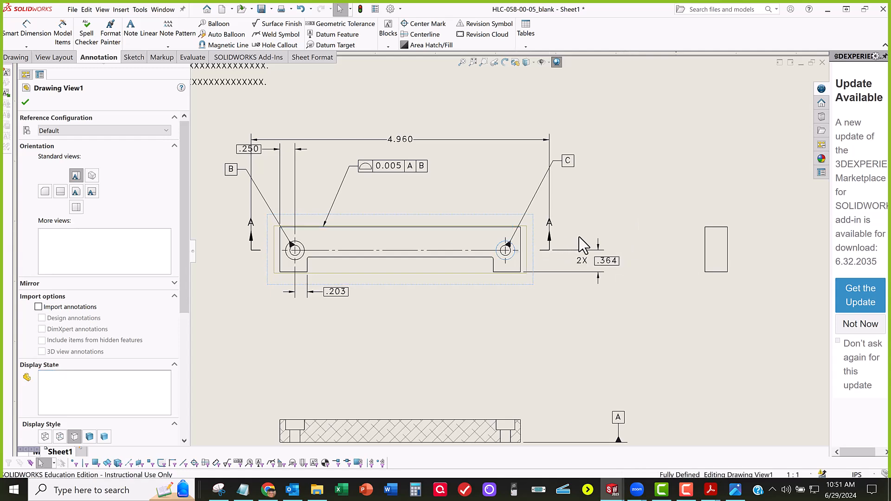
key("Escape")
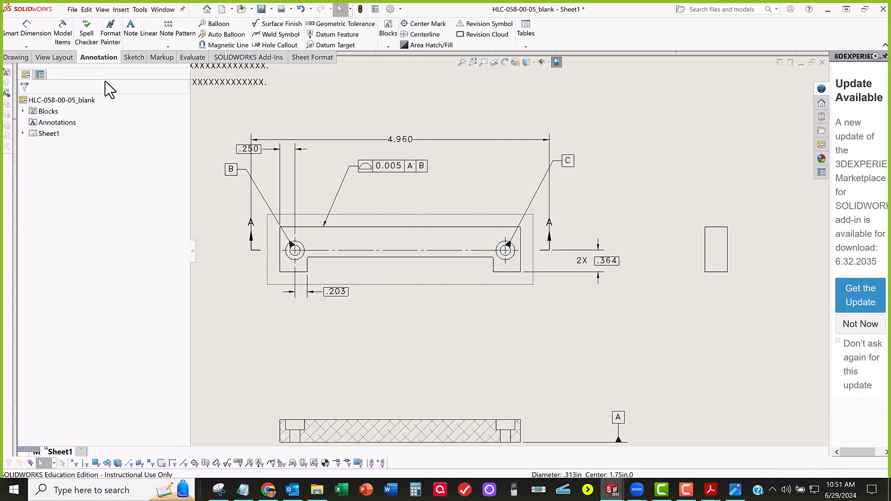
Step: Dimension the vertical distance from the part's upper edge to the end of section line A, placing it beyond the 2X dimension as driven
left_click(41, 35)
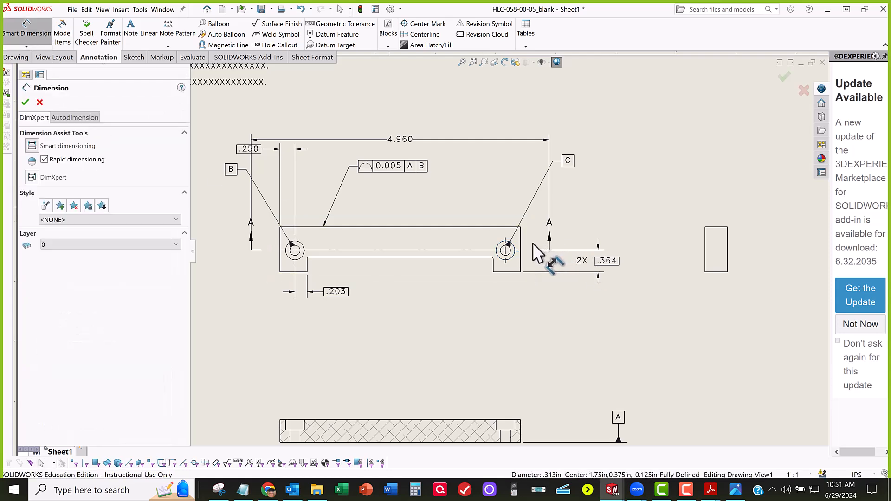
scroll(532, 244, "down", 5)
left_click(469, 198)
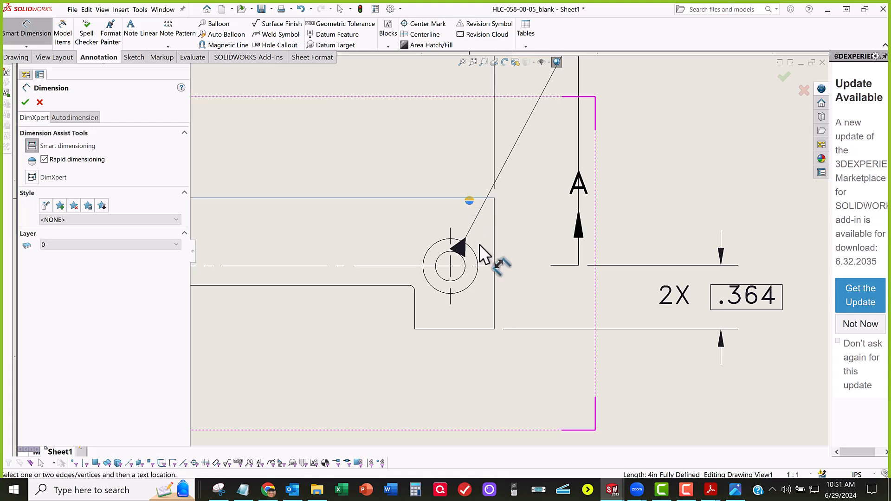
left_click(483, 265)
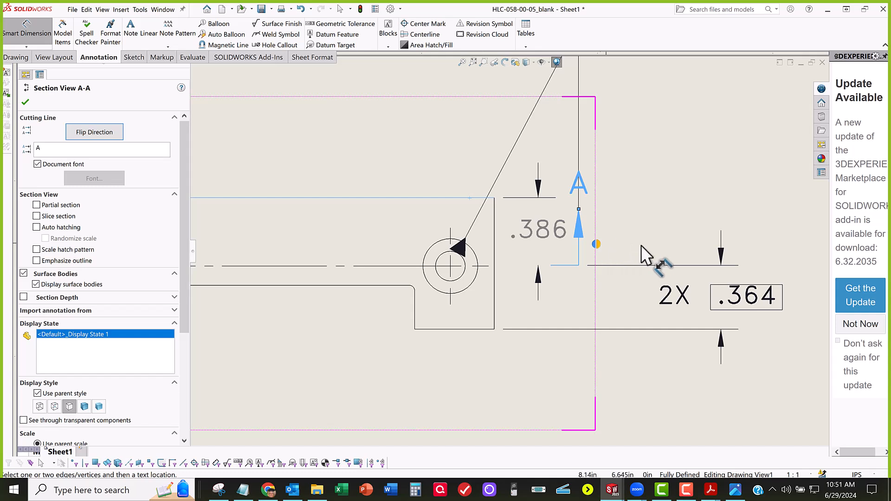
scroll(643, 246, "up", 3)
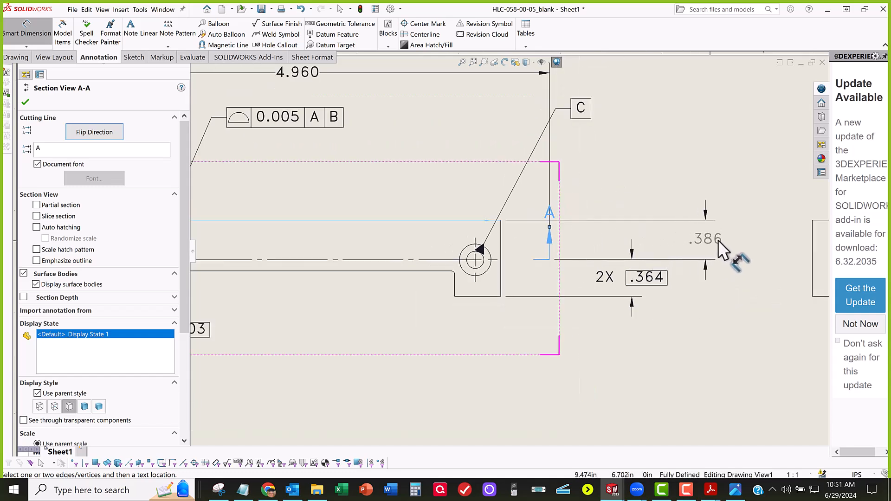
left_click(736, 242)
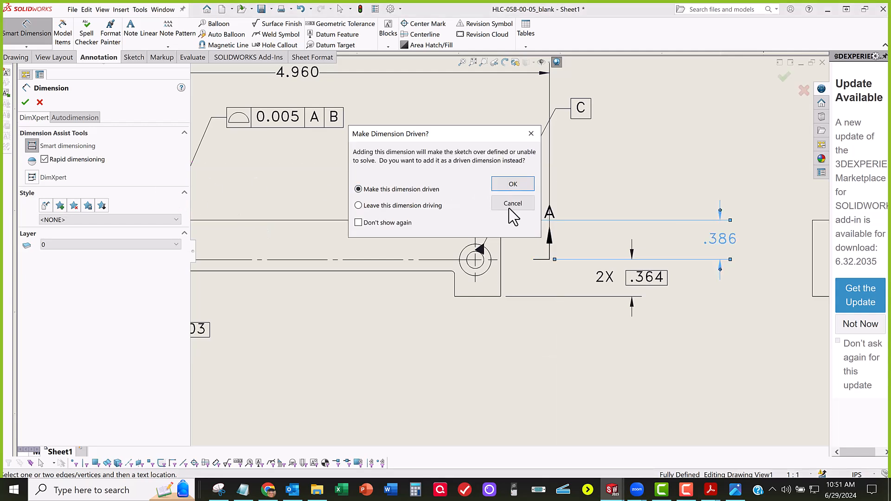
left_click(510, 187)
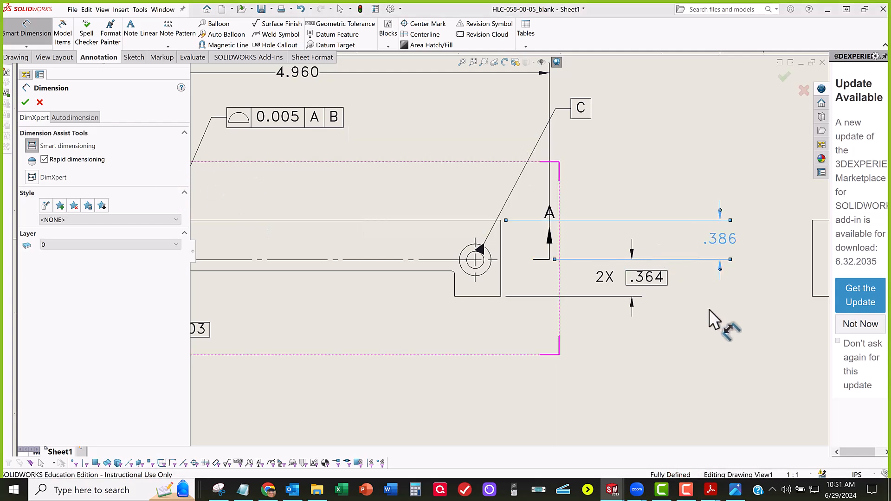
Step: Set the new vertical dimension's tolerance type to Basic and finish dimensioning
left_click(71, 224)
left_click(75, 257)
left_click(74, 255)
left_click(65, 268)
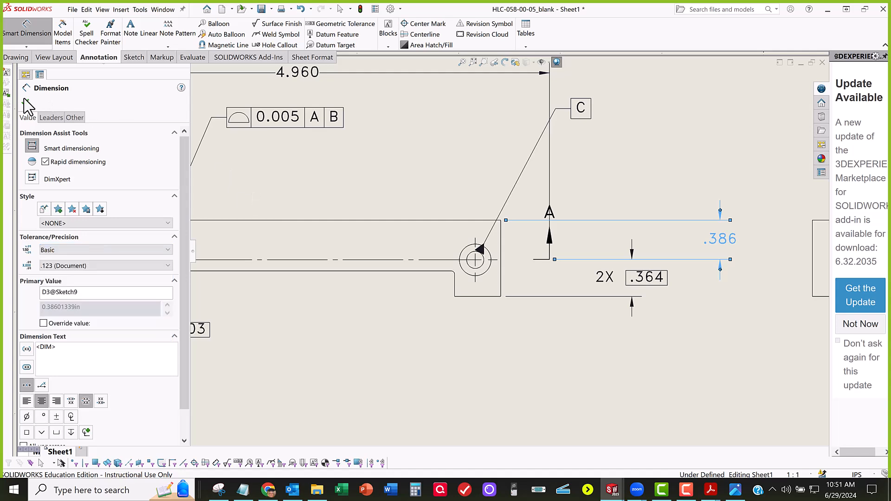
key("Escape")
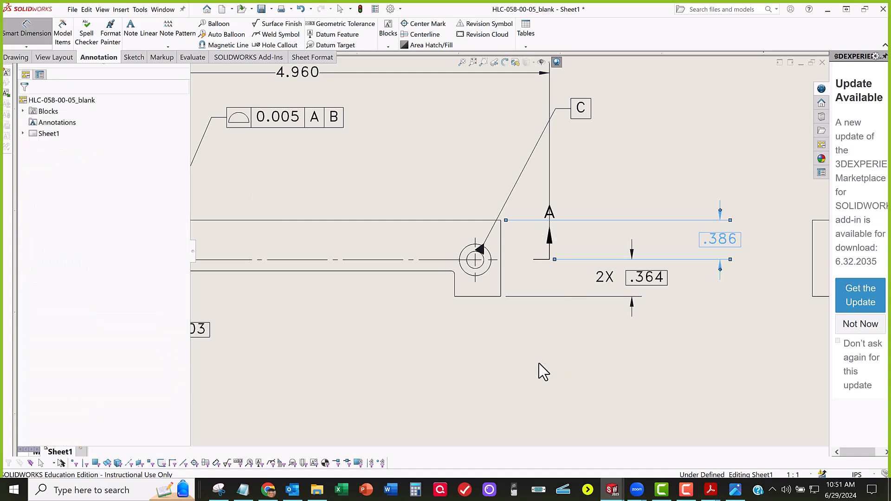
Step: Review the dimensioned views against the Drawing Annotation Details in the assignment PDF, then return to the drawing
scroll(521, 356, "up", 2)
middle_click_drag(531, 349, 589, 371)
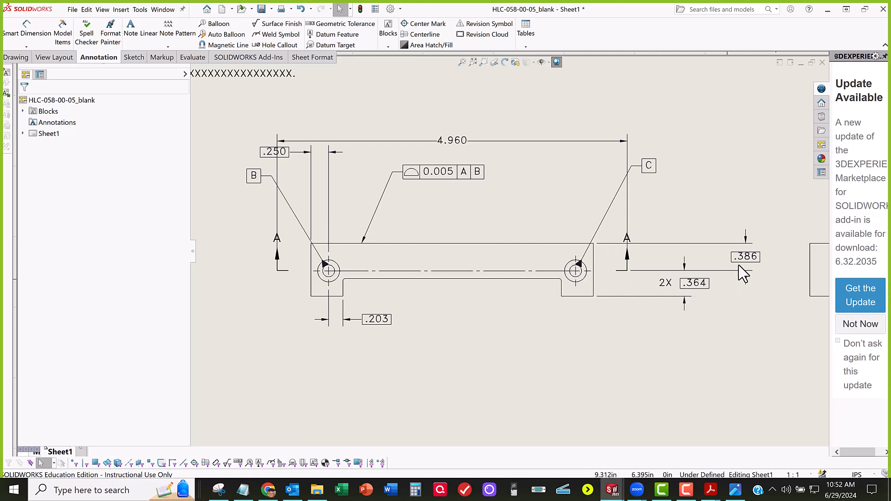
middle_click_drag(723, 293, 698, 294)
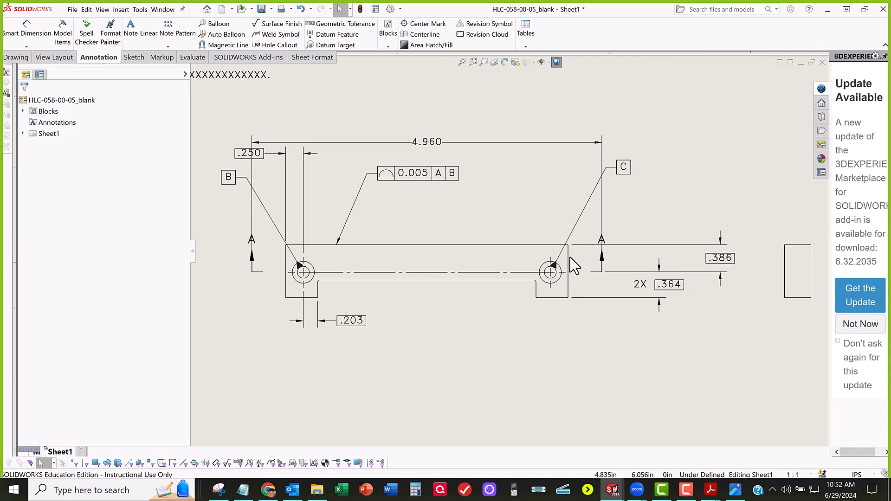
scroll(554, 260, "up", 3)
scroll(427, 248, "down", 1)
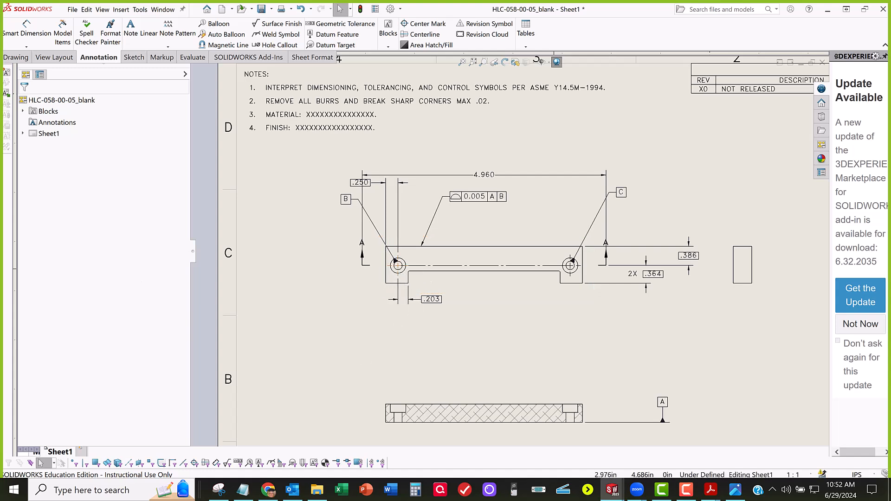
left_click_drag(1, 185, 270, 130)
left_click_drag(145, 238, 250, 60)
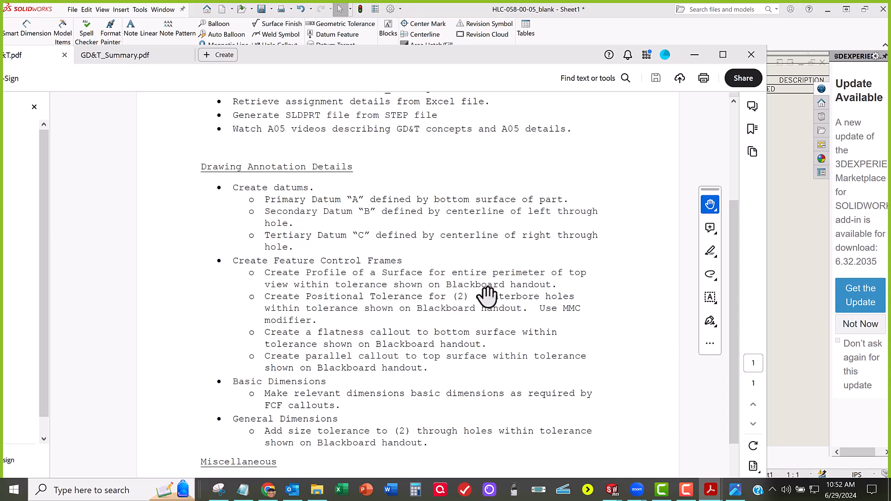
mouse_move(457, 57)
left_mouse_down()
mouse_move(88, 192)
mouse_move(0, 194)
left_mouse_up()
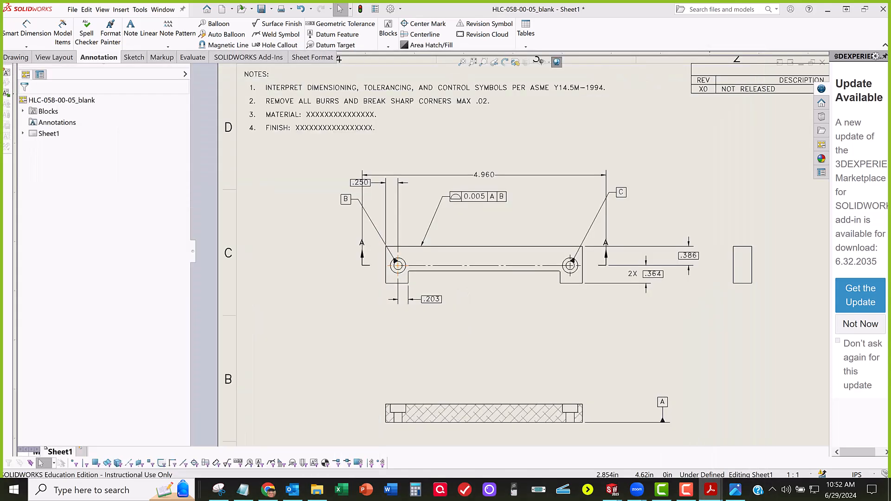
Step: Insert a centerline between the left through-hole's edges in Section A-A and stretch it above the part's upper edge
scroll(353, 302, "down", 1)
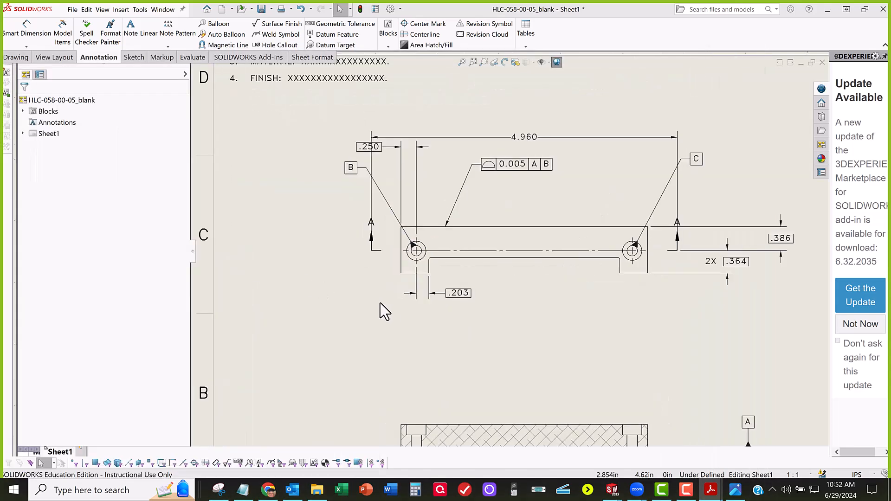
scroll(422, 325, "down", 1)
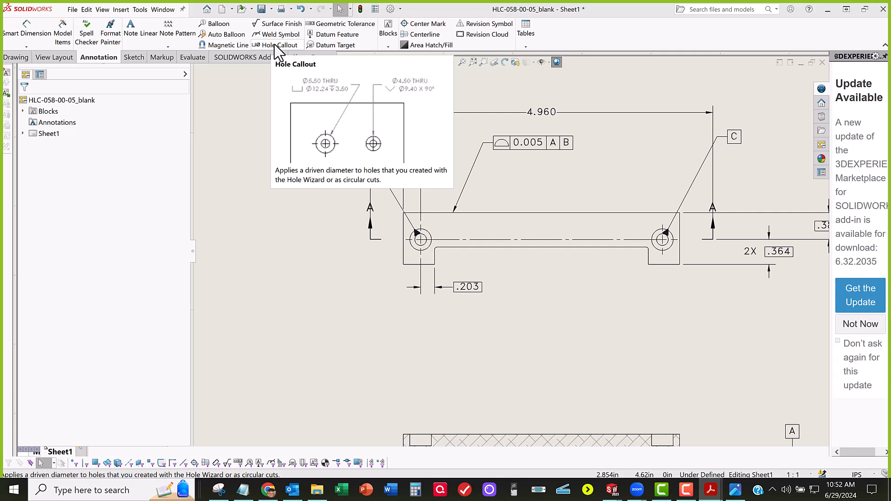
middle_click_drag(425, 377, 421, 311)
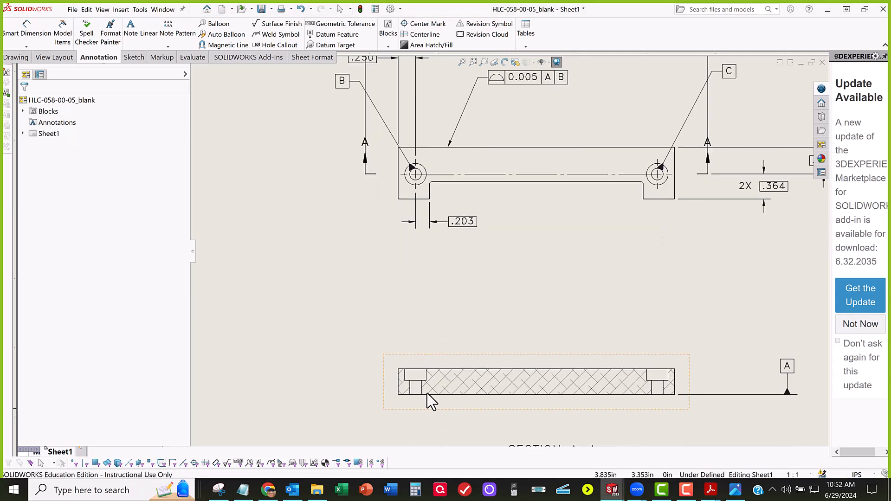
scroll(428, 396, "down", 2)
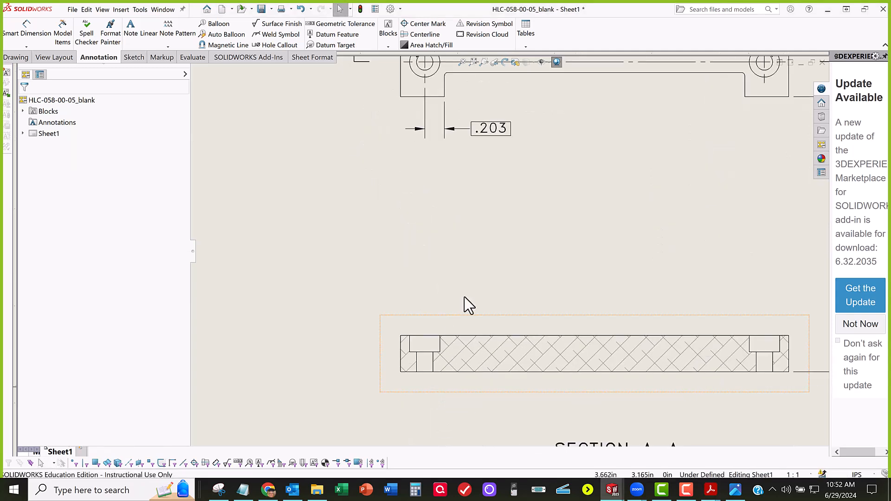
left_click(427, 41)
scroll(449, 364, "down", 2)
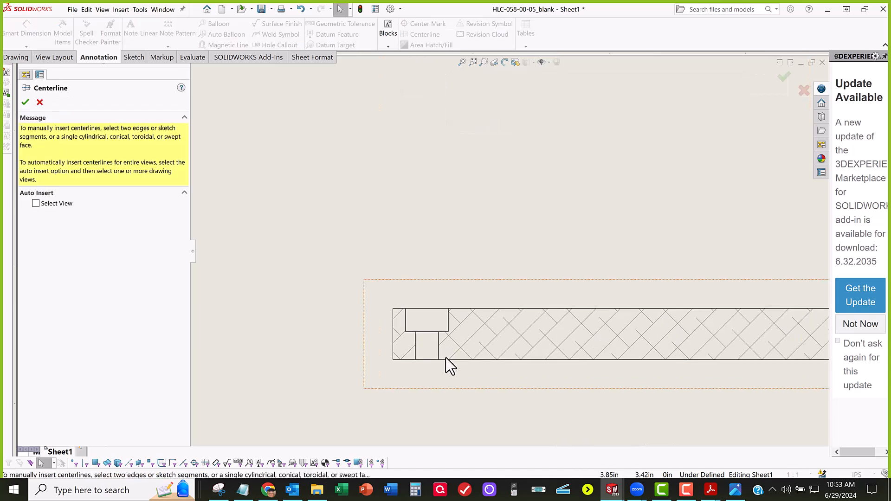
scroll(416, 343, "down", 3)
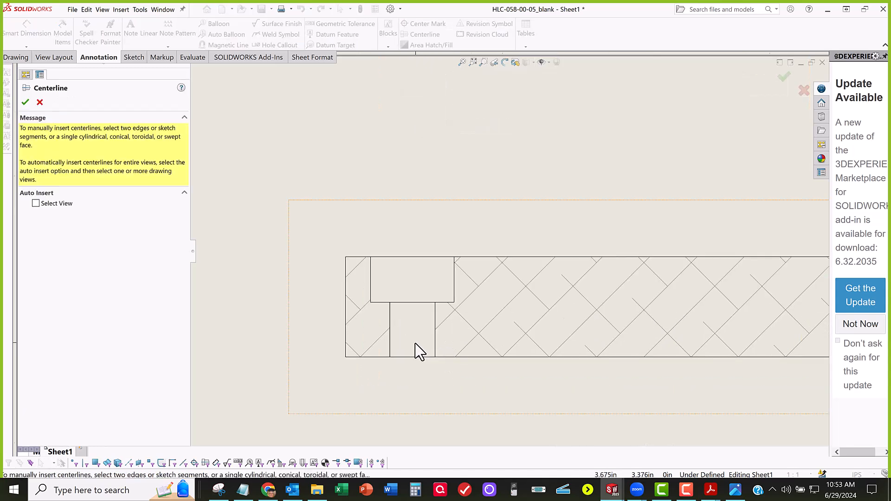
left_click(390, 329)
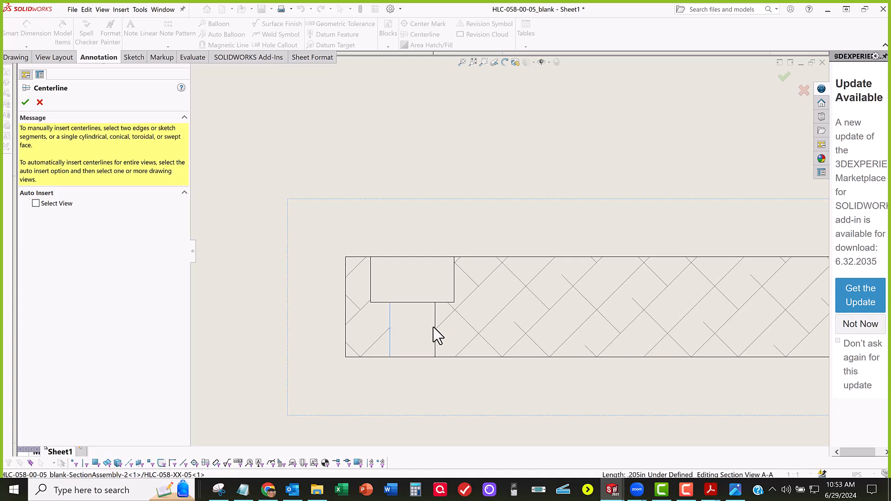
left_click(435, 322)
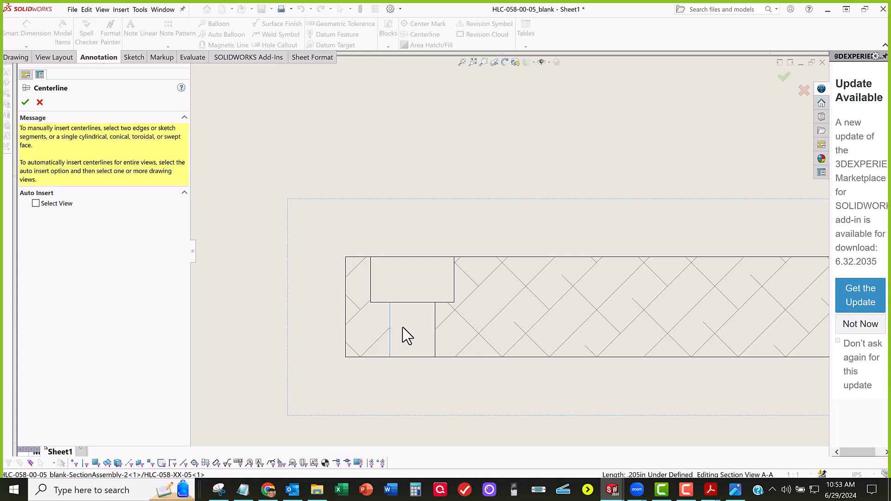
left_click(26, 102)
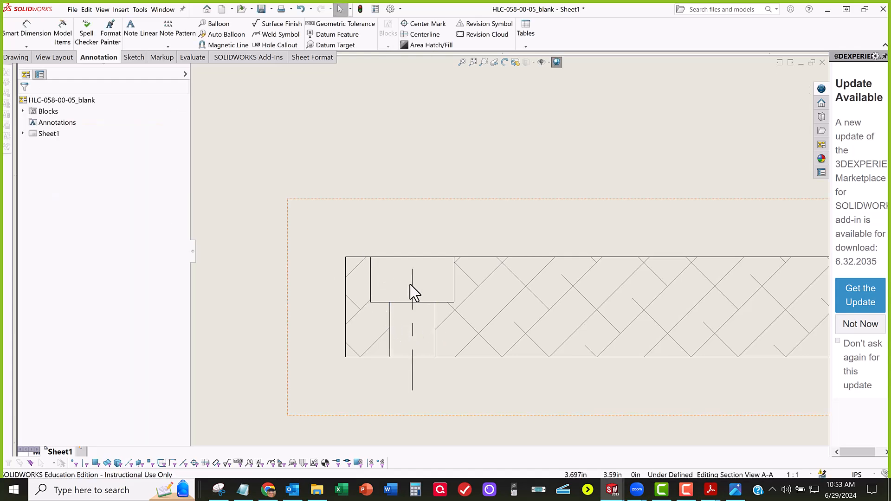
left_click(413, 271)
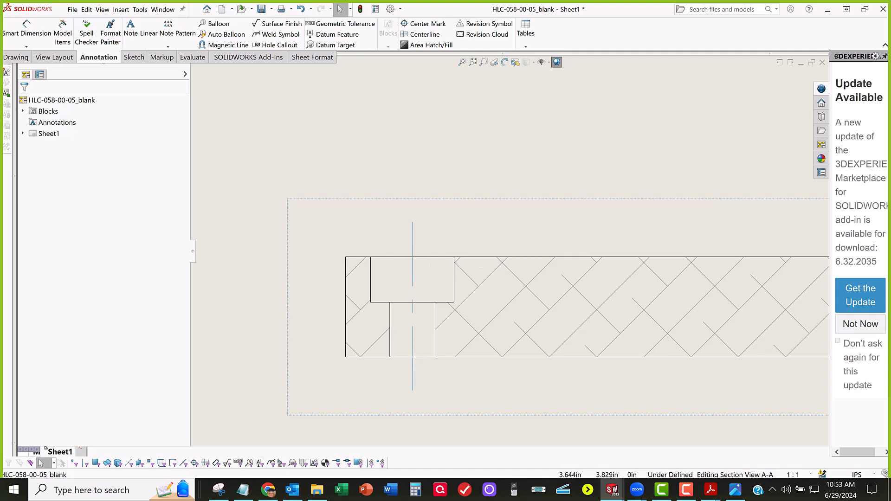
Step: Insert a centerline between the two side edges of the right counterbore in Section A-A
scroll(388, 288, "up", 5)
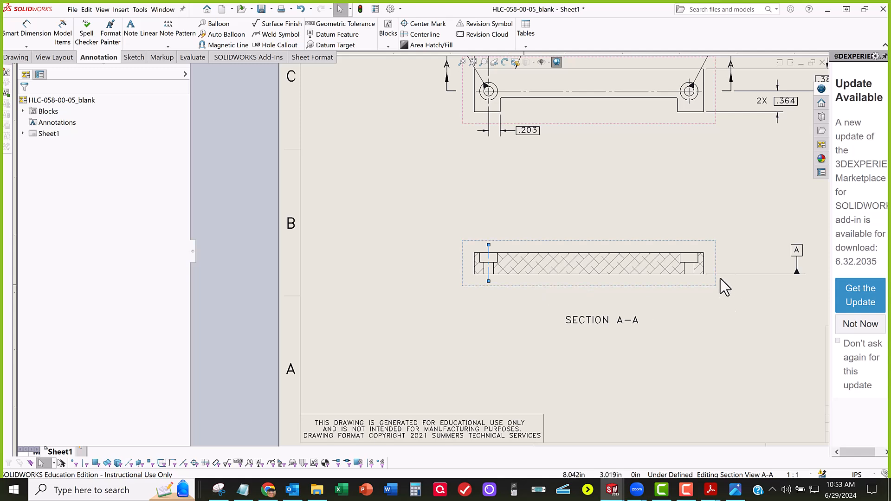
scroll(683, 275, "down", 8)
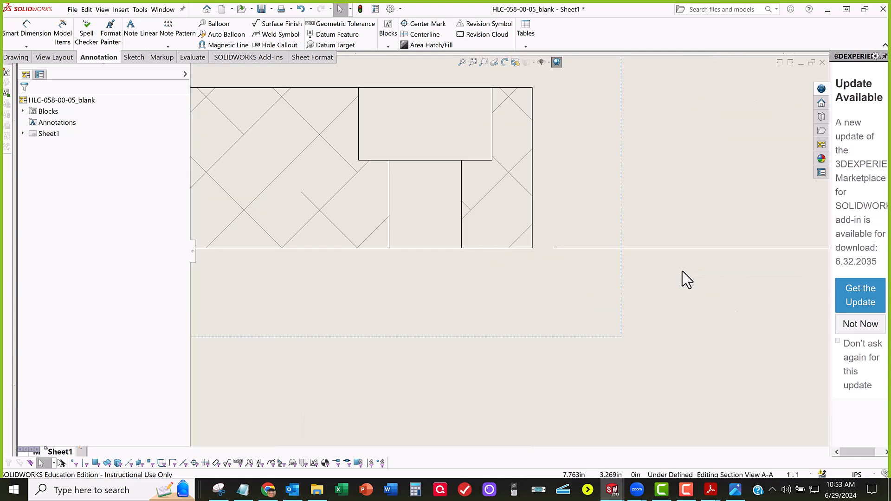
left_click(465, 135)
left_click(424, 35)
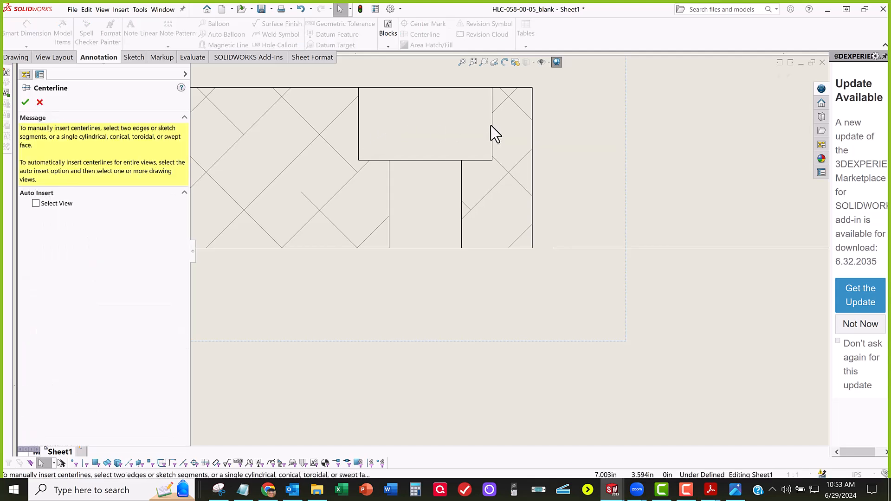
left_click(492, 132)
left_click(358, 138)
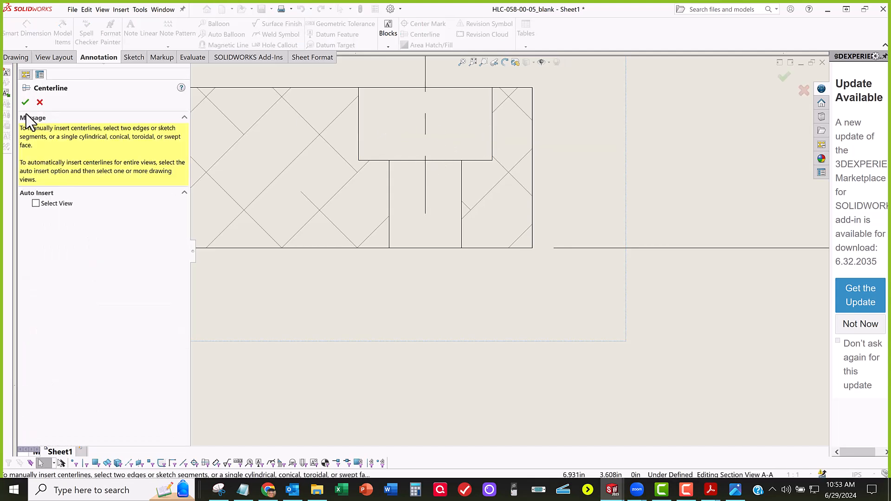
left_click(25, 102)
key("Escape")
Step: Stretch the right hole's centerline down past the part's lower edge, then fit the whole sheet in view
left_click(425, 218)
left_click_drag(428, 278, 425, 289)
scroll(537, 329, "up", 4)
key("f")
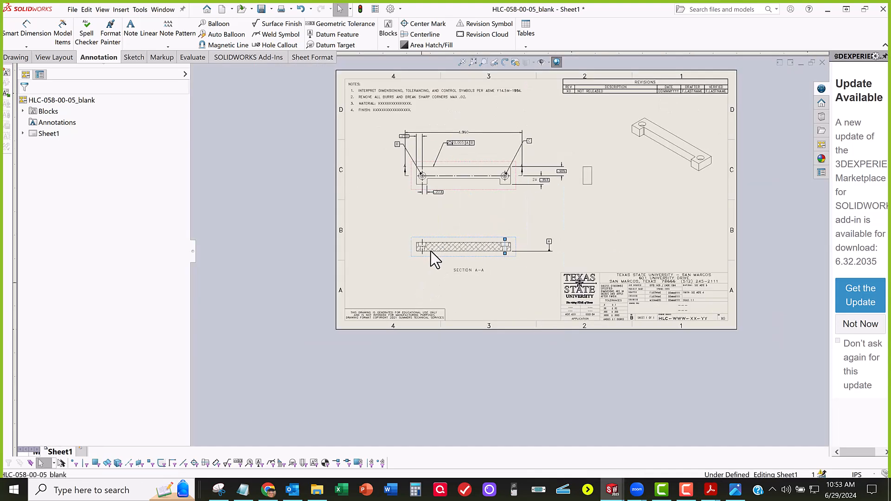
Step: Try to dimension the left through-hole's diameter in Section A-A, and delete the resulting vertical dimension
scroll(430, 251, "down", 10)
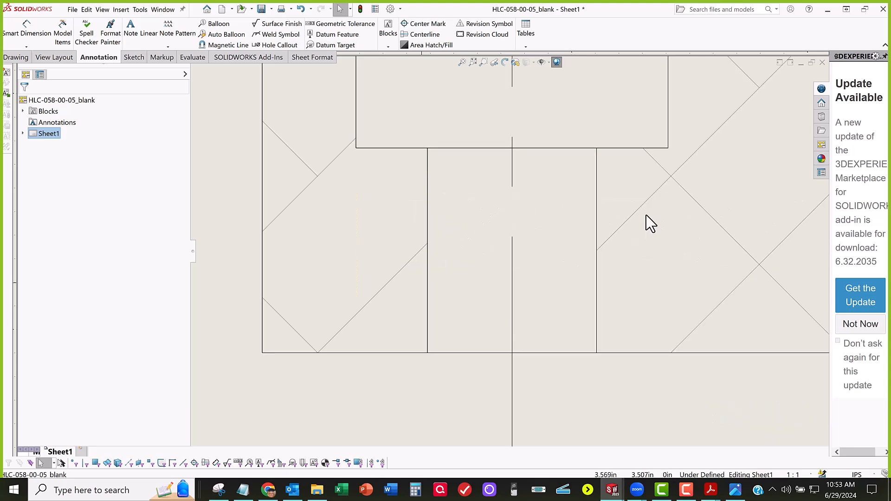
scroll(533, 201, "up", 5)
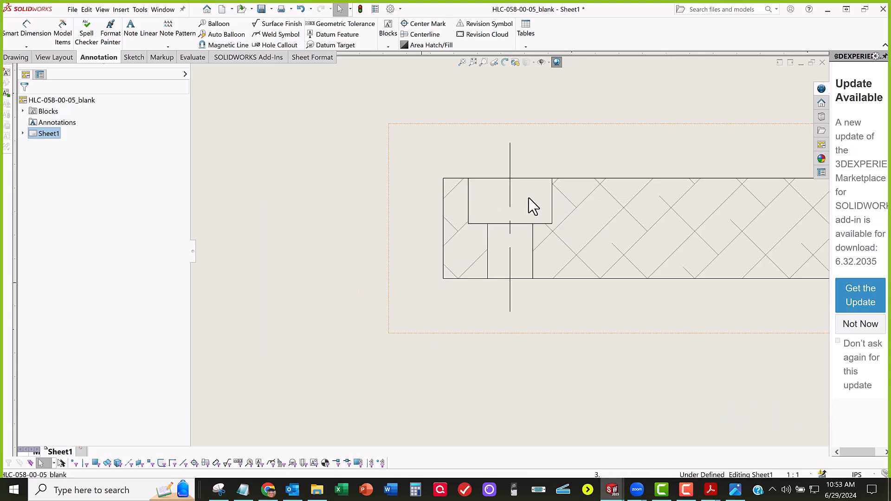
middle_click_drag(536, 276, 526, 343)
scroll(294, 95, "down", 1)
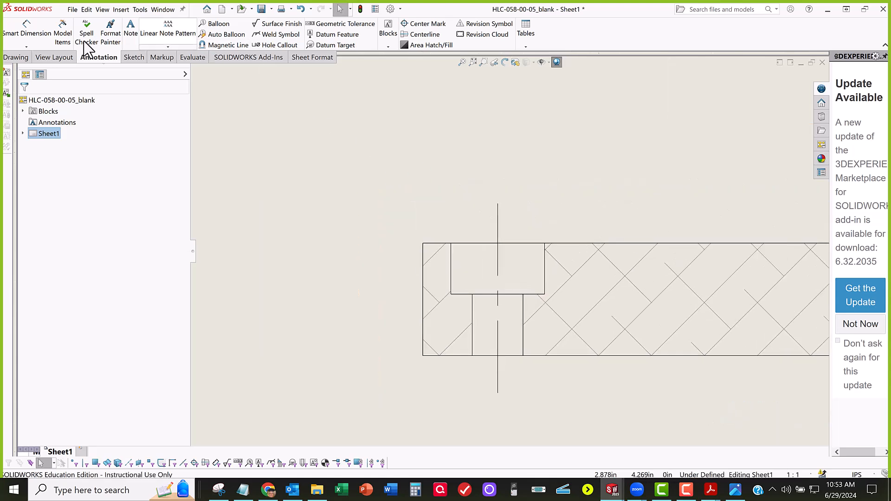
left_click(43, 34)
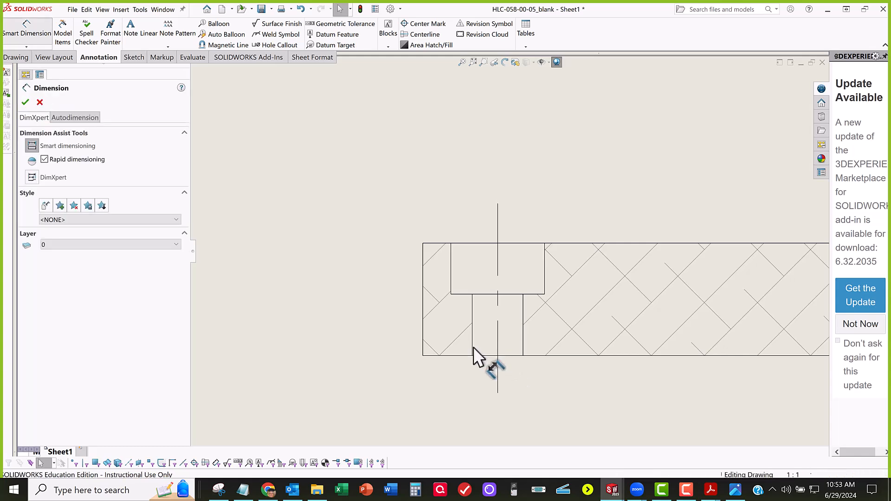
left_click(523, 347)
left_click(494, 380)
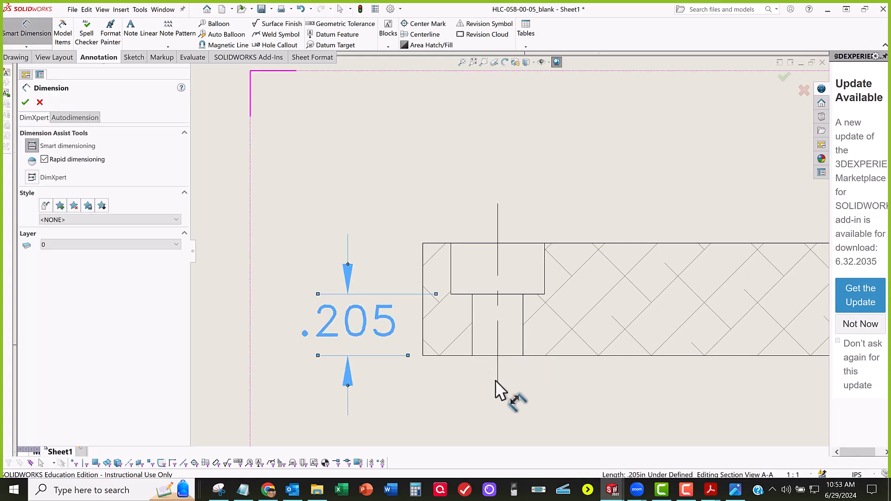
key("z")
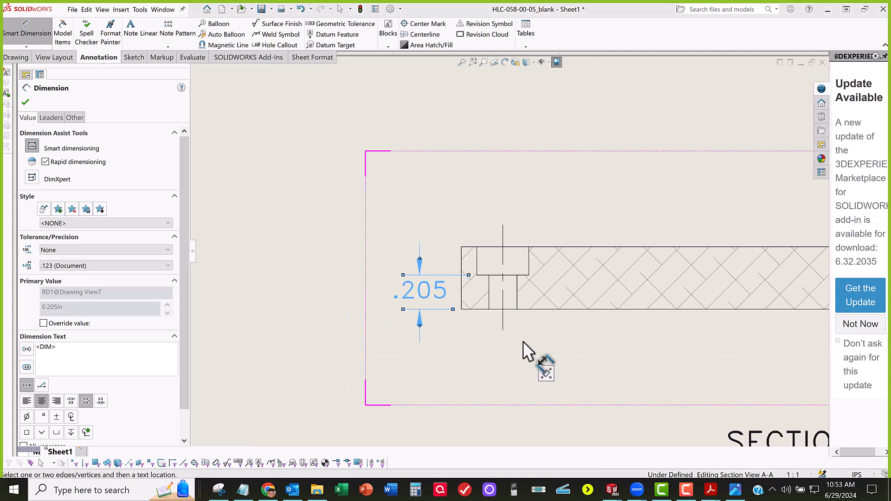
key("Escape")
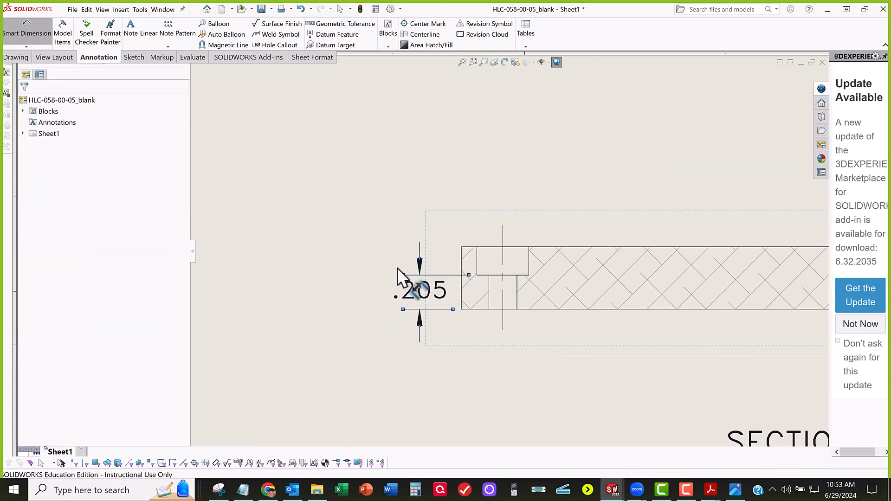
left_click(420, 271)
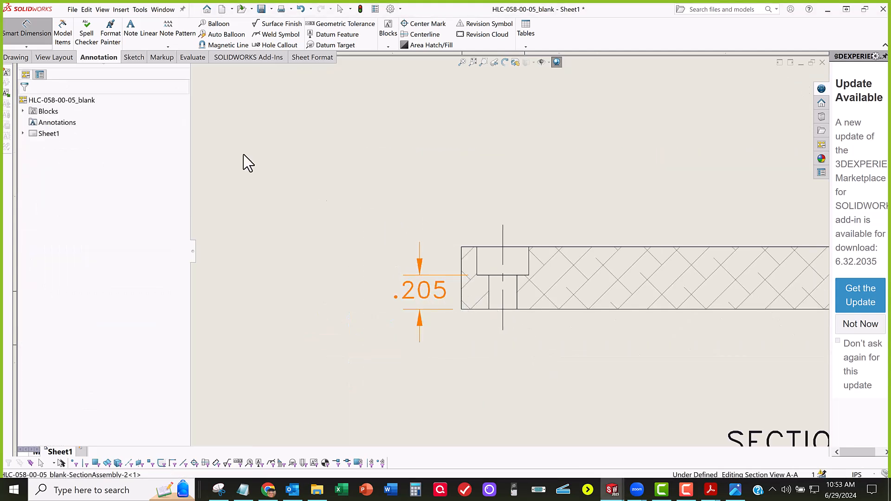
key("Delete")
left_click(46, 39)
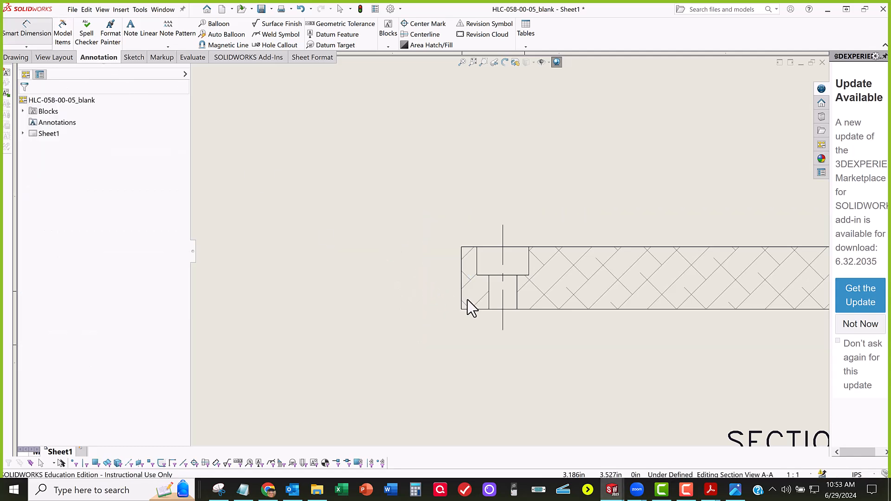
left_click(491, 305)
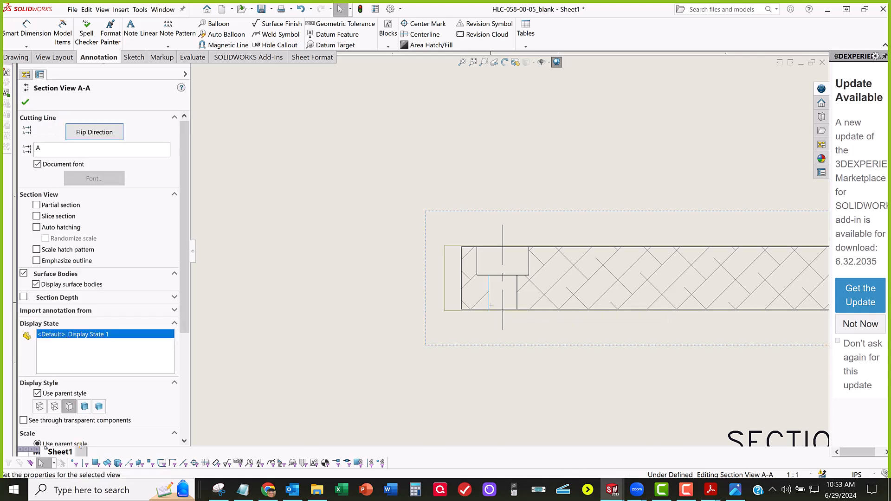
left_click(516, 302)
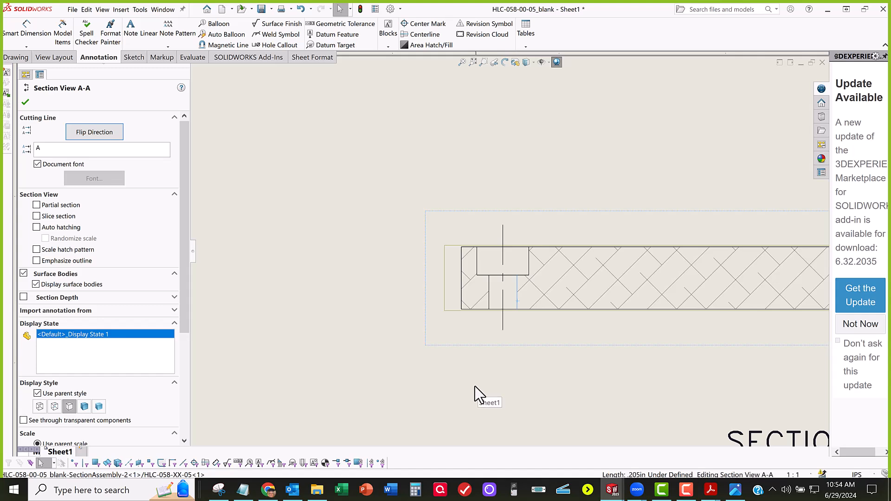
left_click(454, 380)
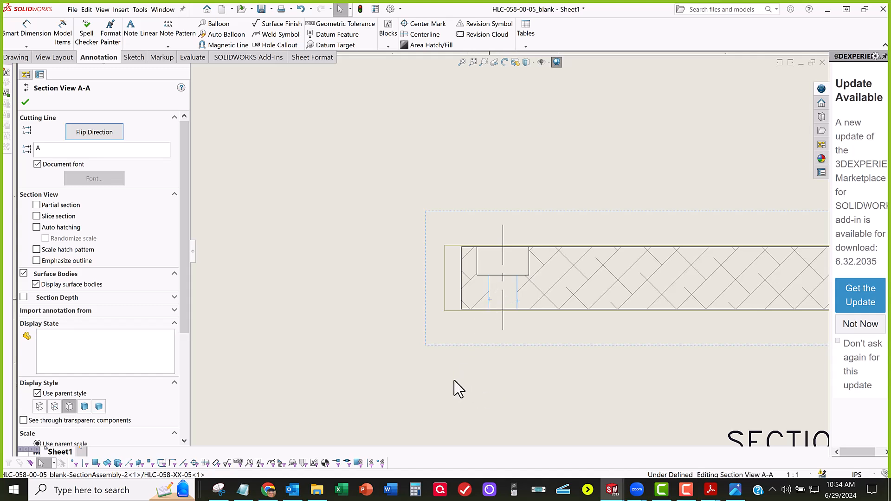
Step: Dimension the left through-hole's diameter between its side edges in Section A-A, placing the text below and left of the part
left_click(26, 33)
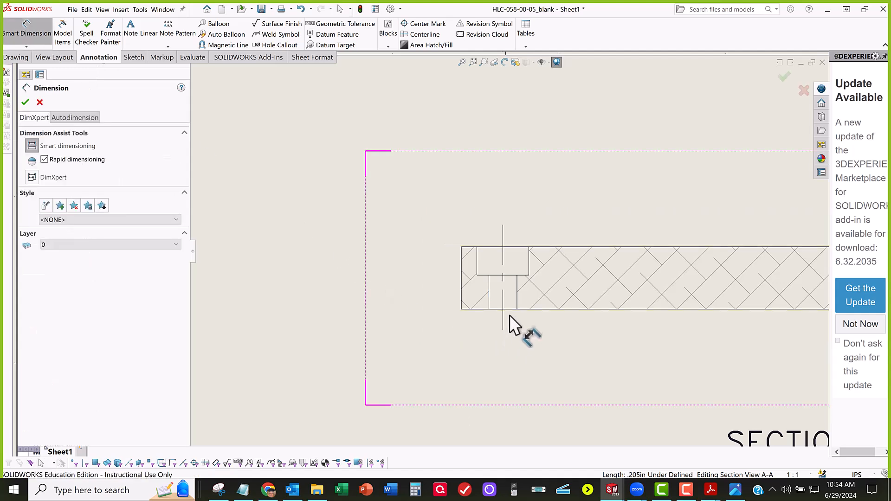
left_click(517, 300)
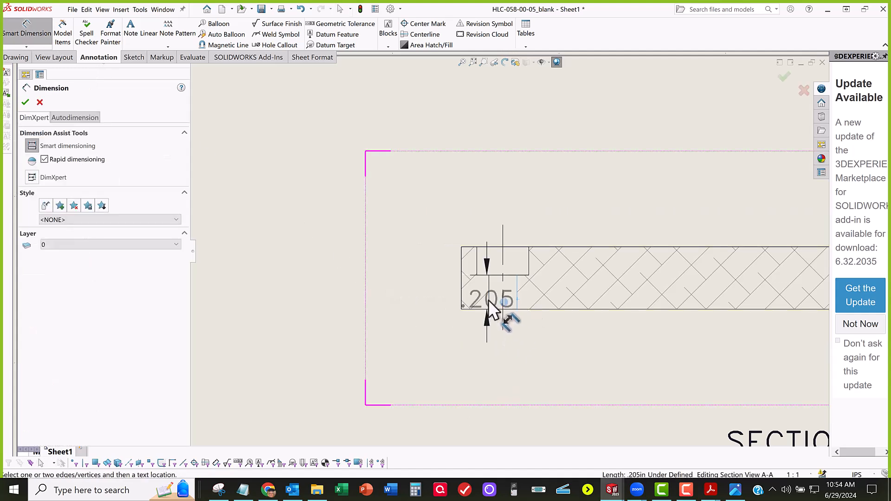
left_click(488, 302)
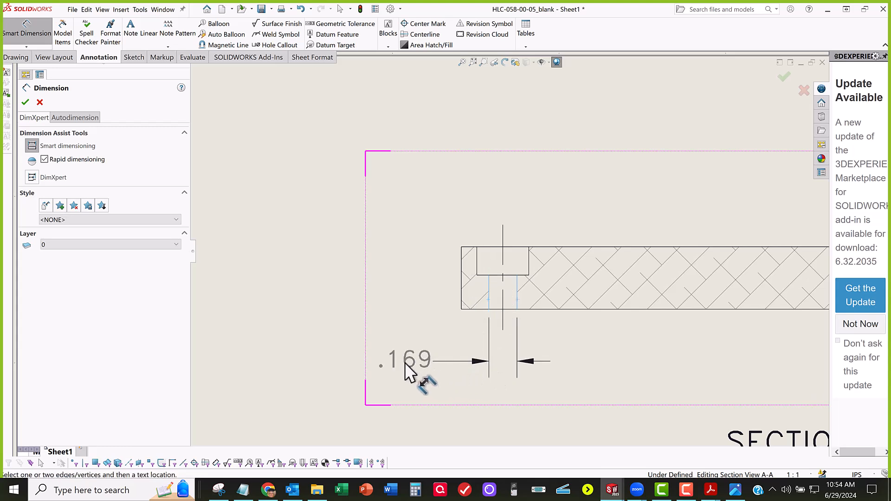
left_click(405, 365)
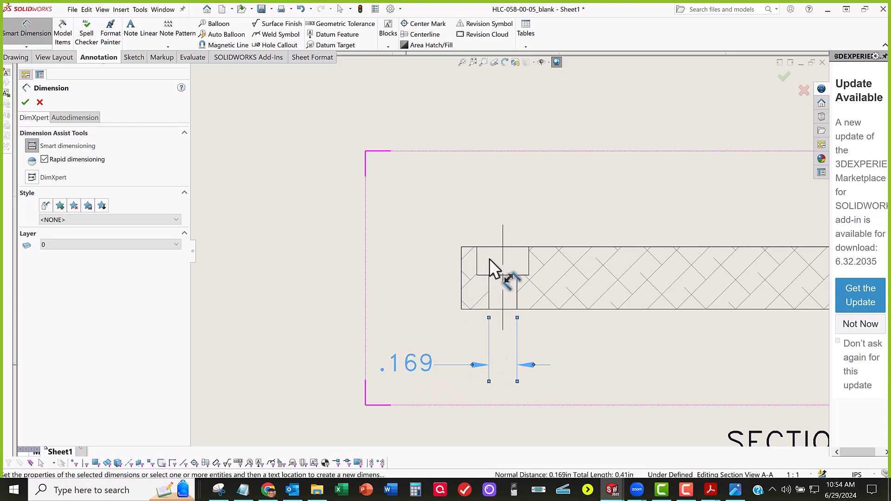
Step: Dimension the left counterbore's diameter between its side edges, placing the text above and right of the hole
left_click(528, 256)
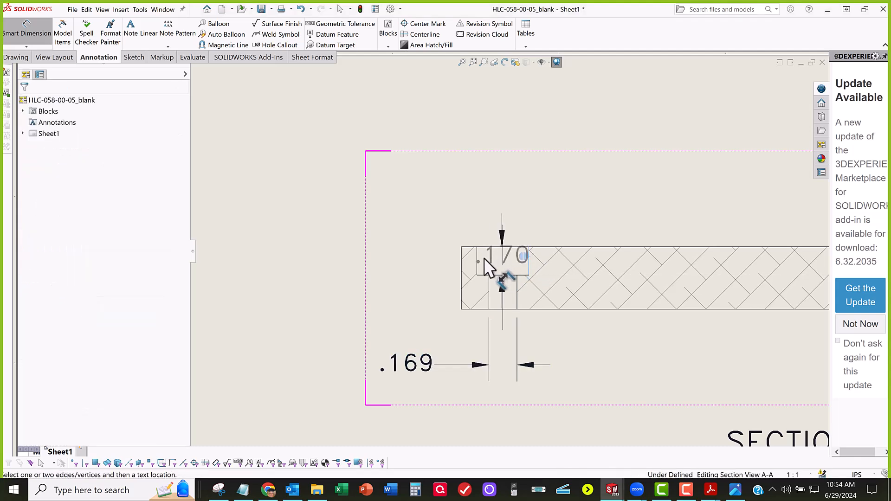
left_click(476, 260)
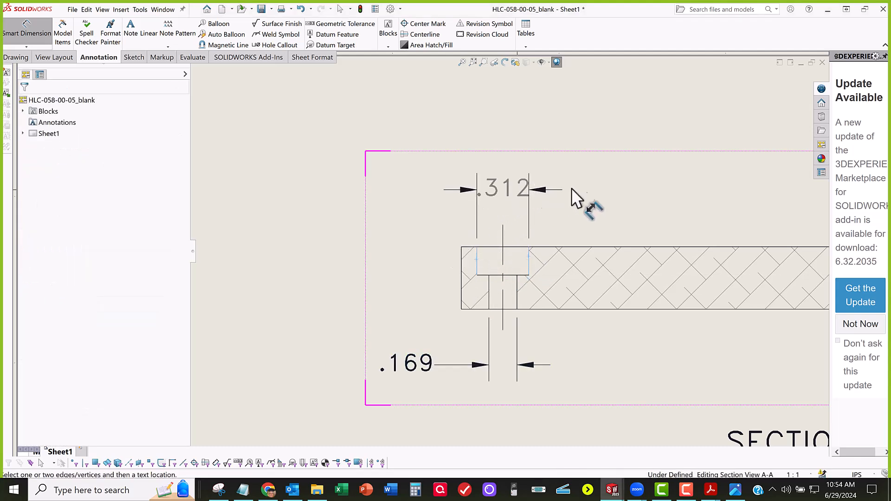
left_click(598, 189)
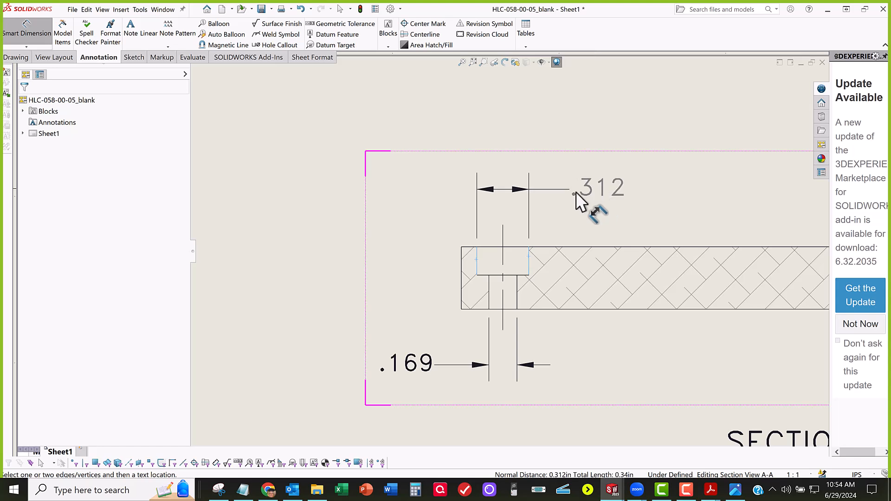
Step: Try to dimension the left counterbore's depth in Section A-A, and delete the resulting duplicate width dimension
left_click(491, 247)
left_click(492, 247)
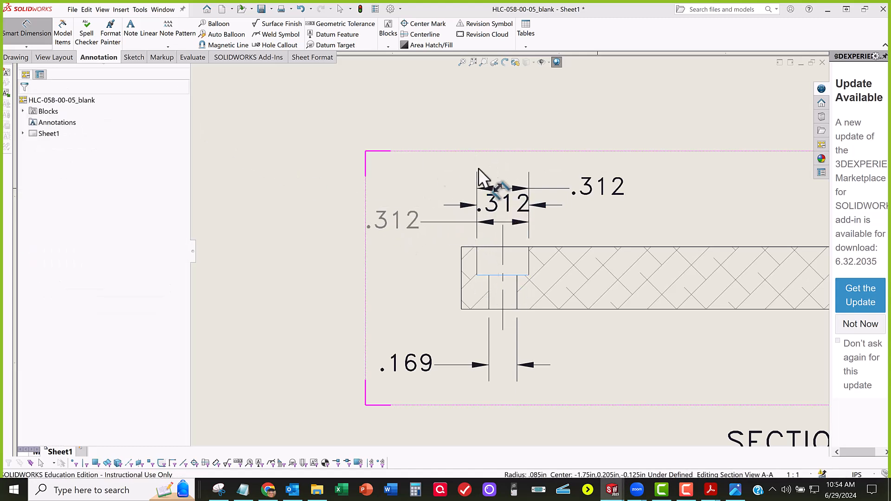
key("Escape")
left_click(503, 206)
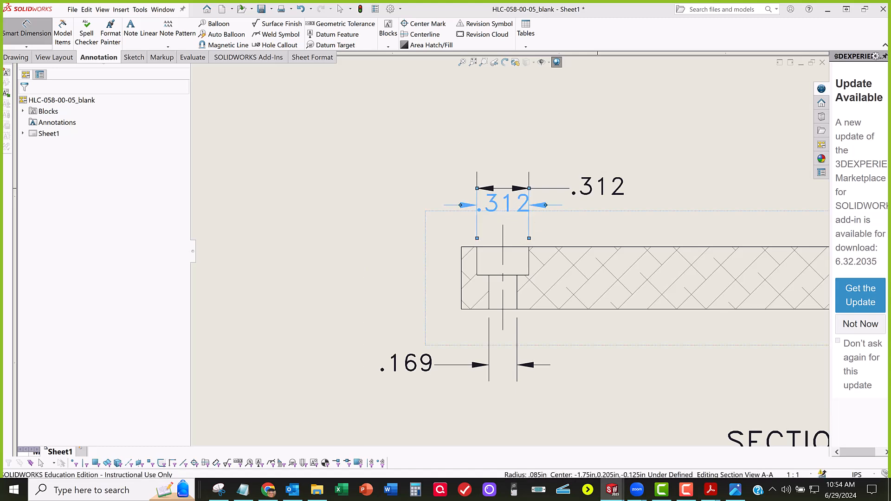
left_click(19, 31)
key("Delete")
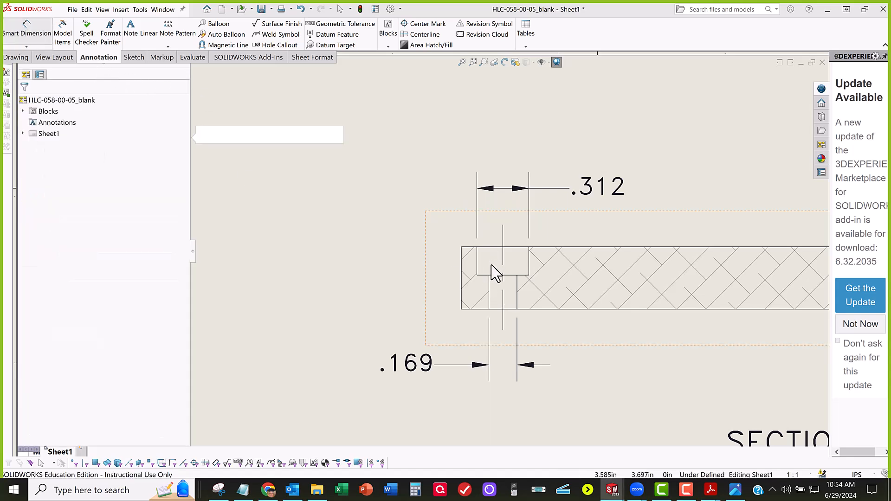
Step: Try again to dimension from the left counterbore's floor to the part's upper edge, and delete the extra horizontal dimension
left_click(481, 282)
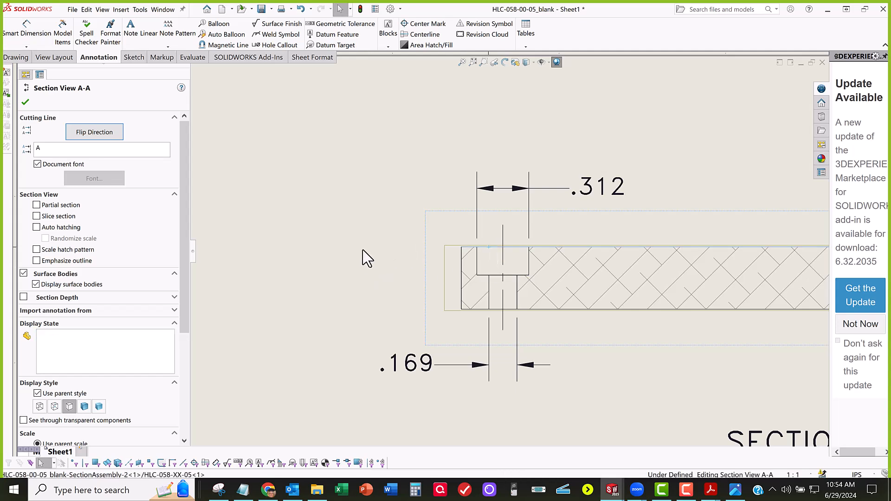
left_click(17, 29)
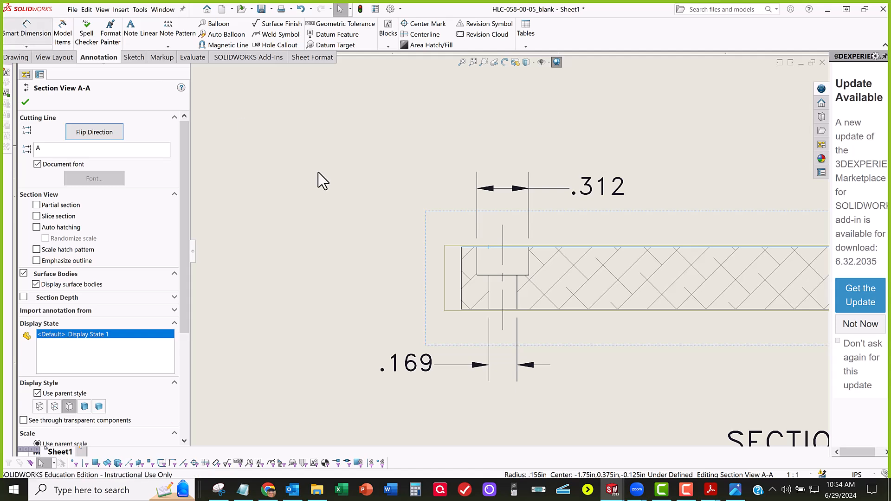
left_click(486, 274)
left_click(491, 247)
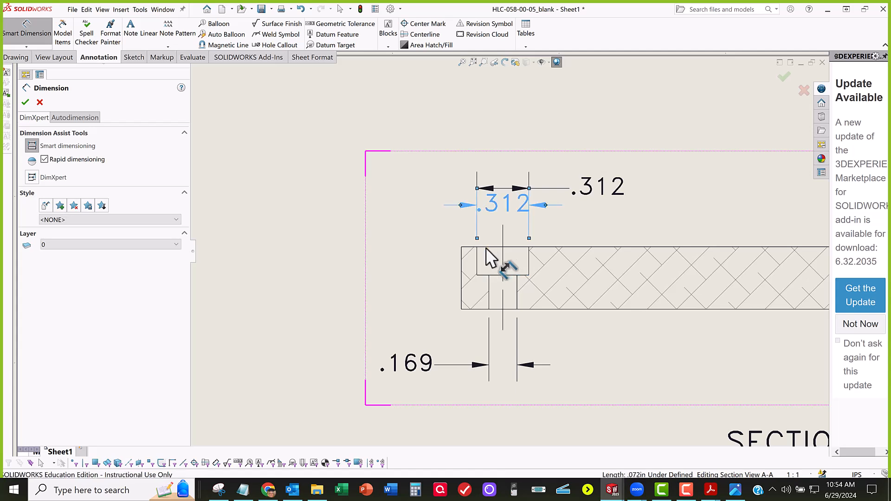
left_click(478, 275)
left_click(428, 261)
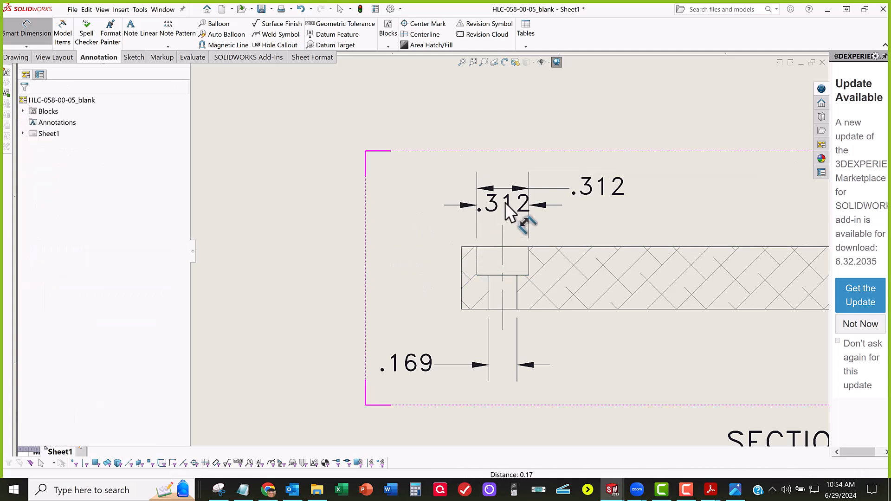
key("Escape")
left_click(498, 204)
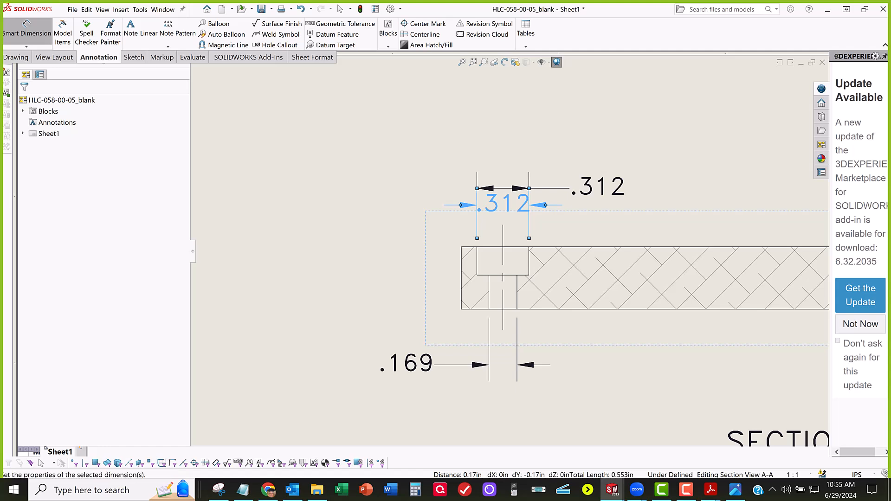
key("Delete")
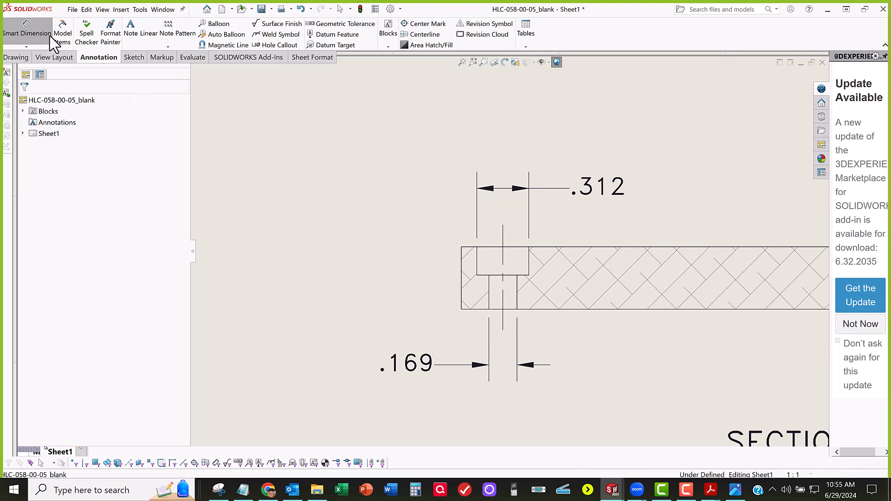
key("Delete")
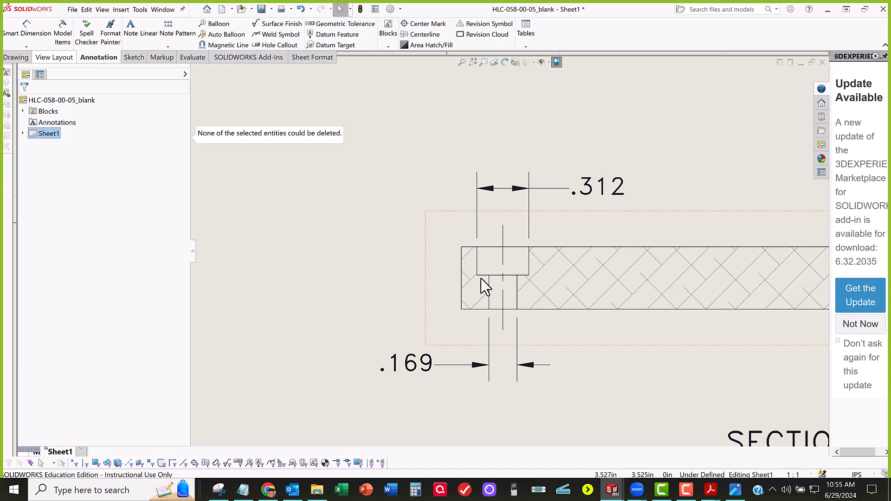
Step: Dimension the left counterbore's depth between its floor and the part's upper edge in Section A-A, placing the text above and left of the part
scroll(481, 280, "down", 3)
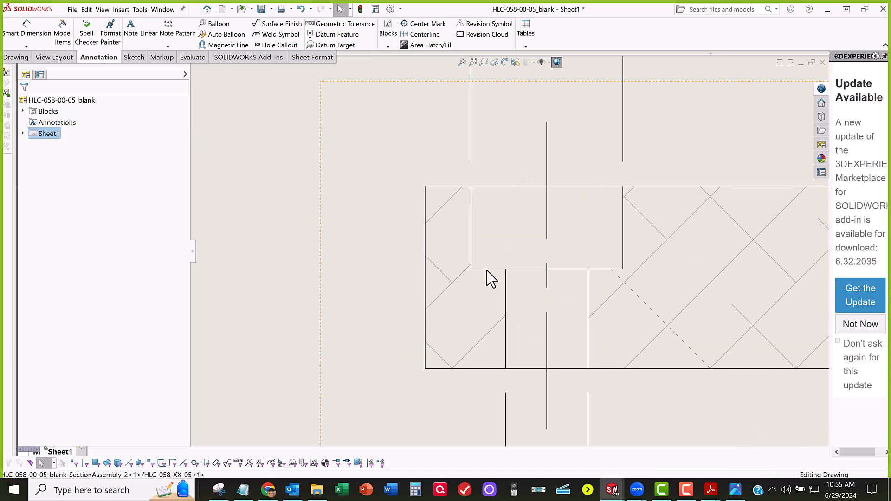
left_click(486, 269)
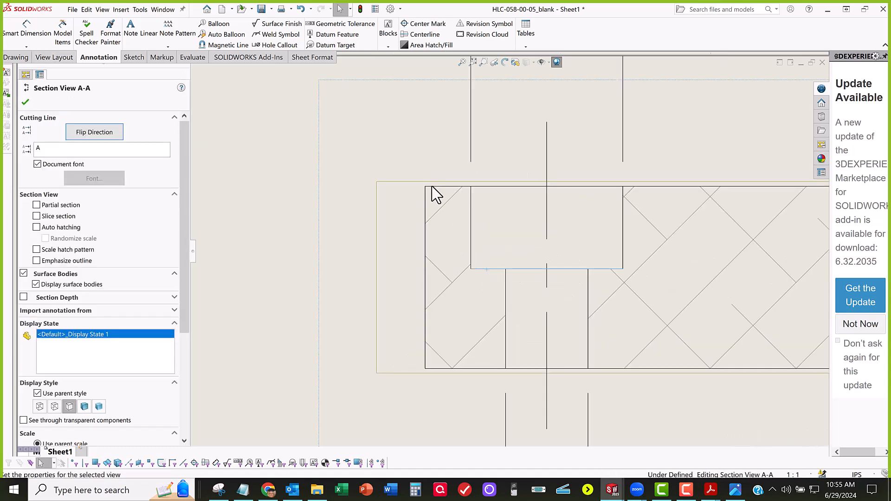
scroll(407, 246, "up", 2)
scroll(510, 249, "up", 3)
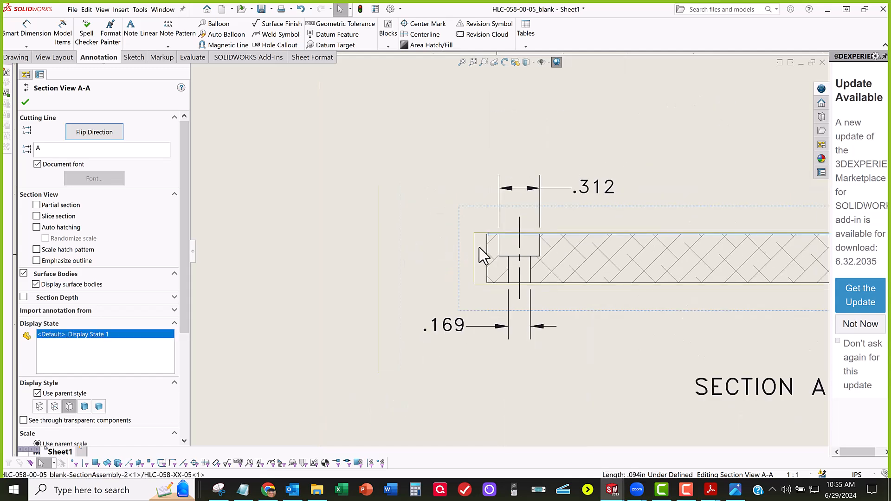
left_click(35, 40)
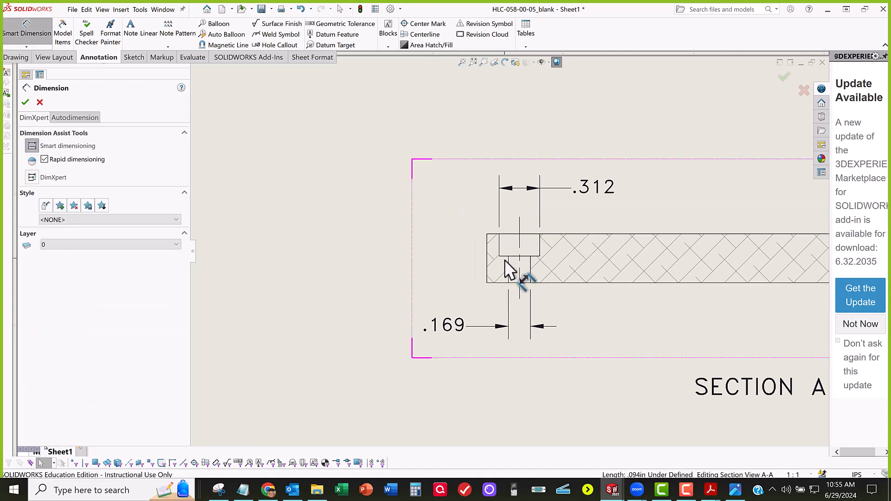
scroll(504, 259, "down", 3)
left_click(504, 247)
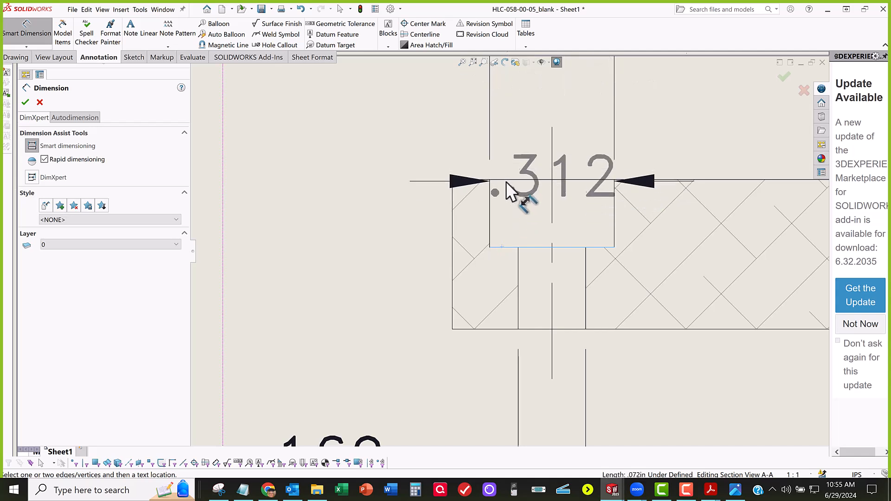
left_click(510, 188)
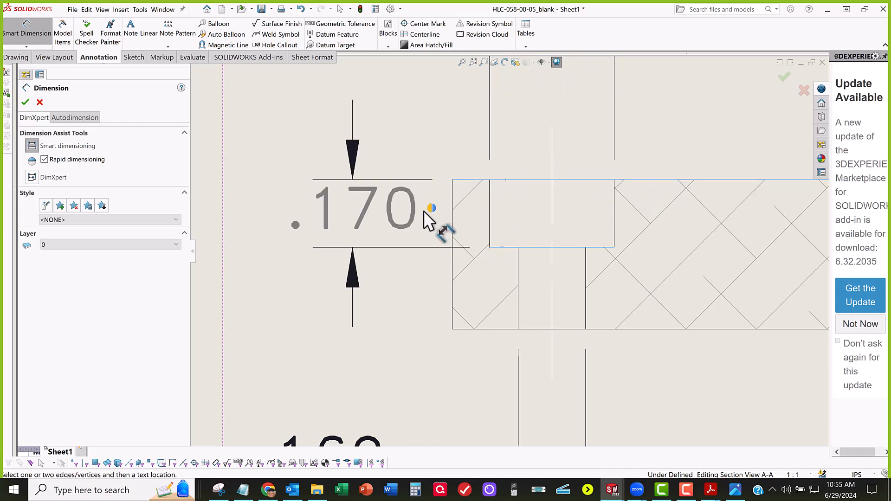
scroll(400, 219, "up", 3)
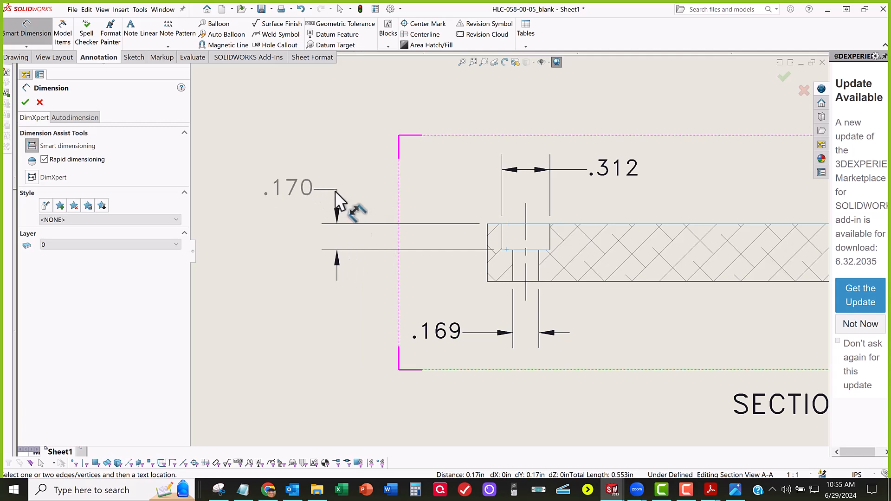
left_click(402, 187)
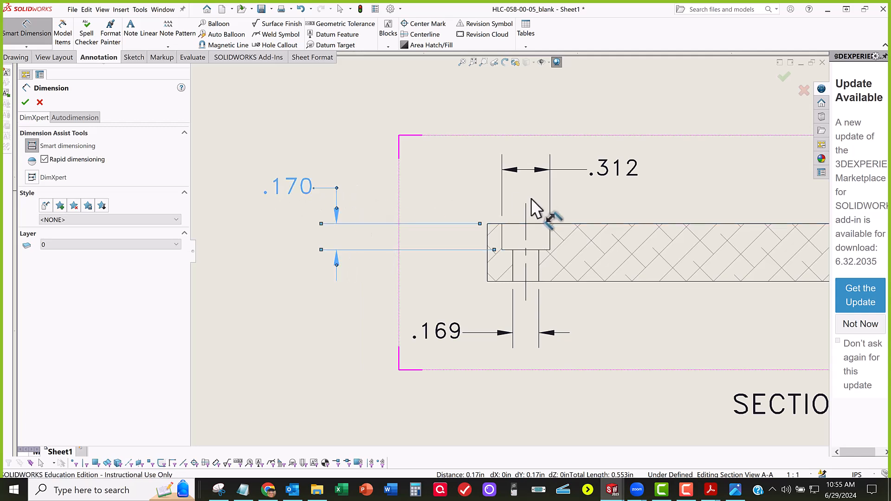
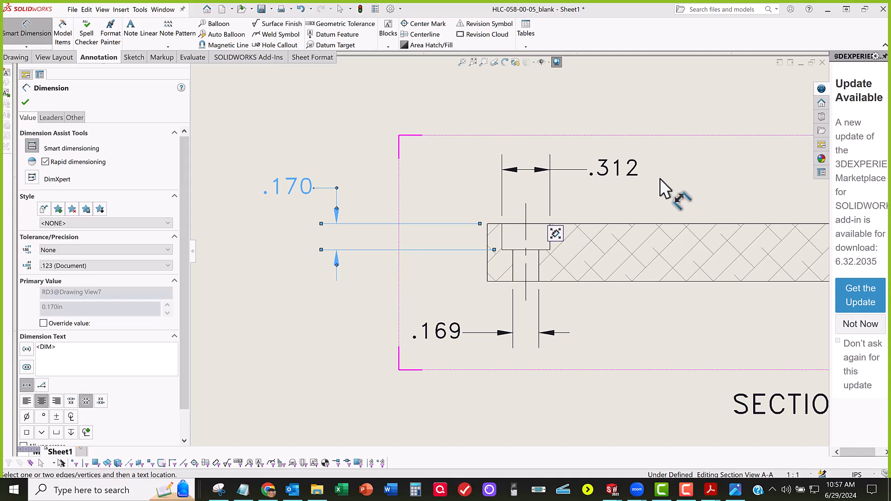
Step: Finish the counterbore depth dimension in Section A-A and exit the Smart Dimension command
right_click(796, 7)
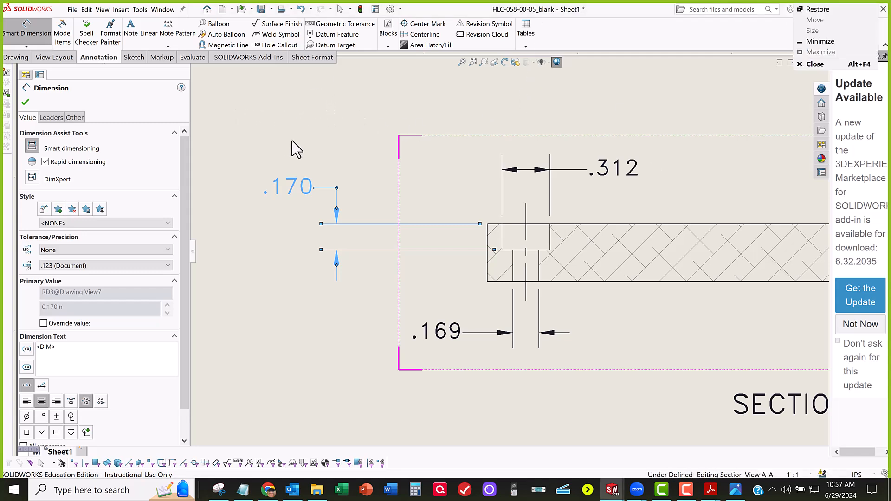
left_click(26, 100)
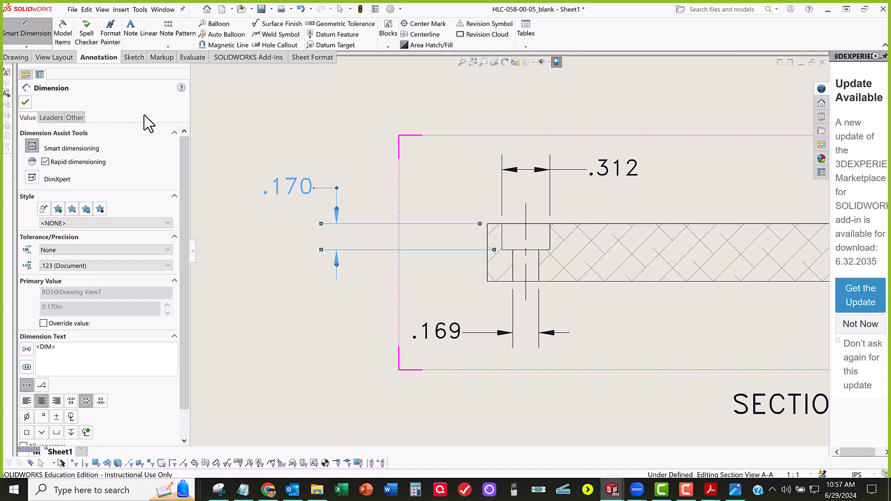
left_click(31, 34)
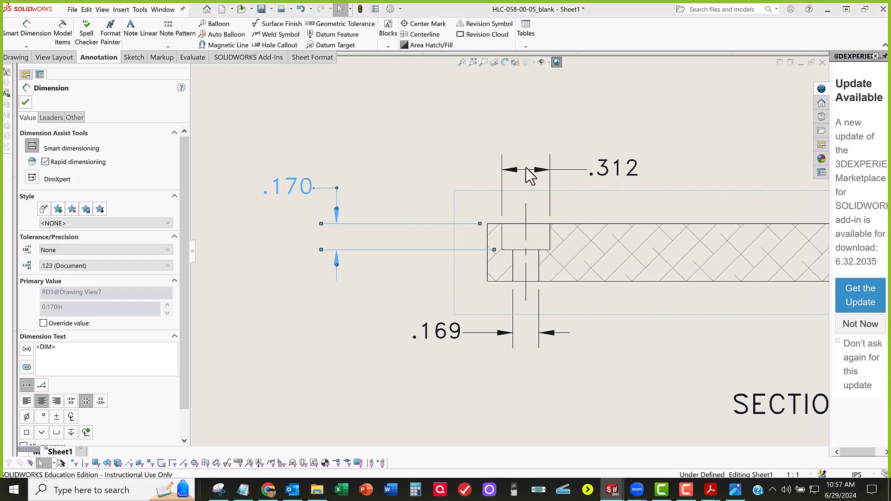
Step: Add a hole callout to the left counterbored hole in the front view, placing the text below and left of the hole
scroll(445, 280, "up", 3)
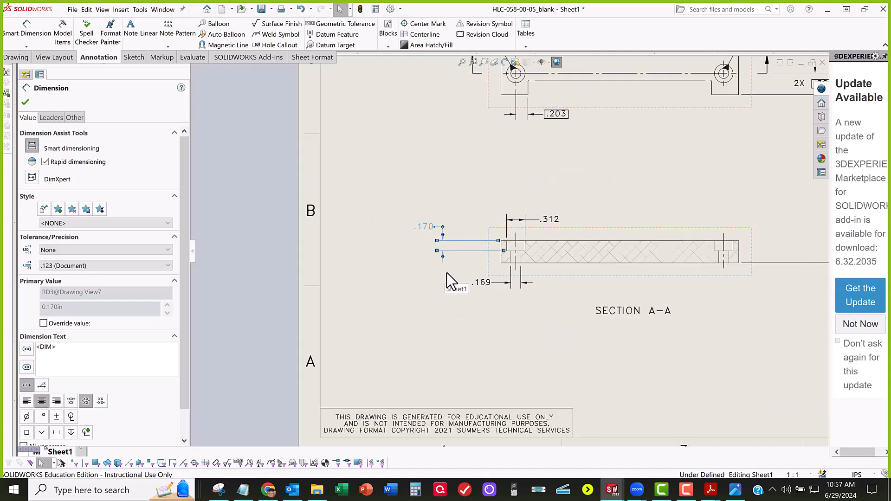
scroll(454, 210, "up", 2)
left_click(469, 175)
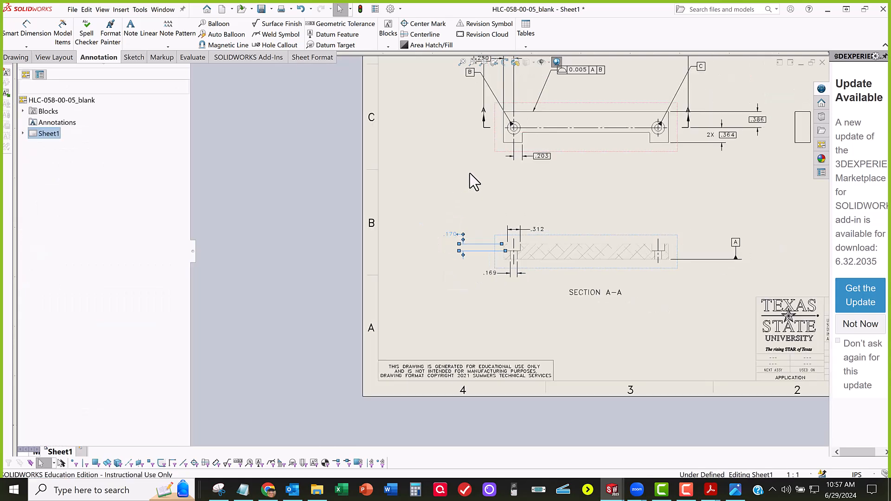
scroll(470, 175, "up", 1)
middle_click_drag(477, 183, 466, 289)
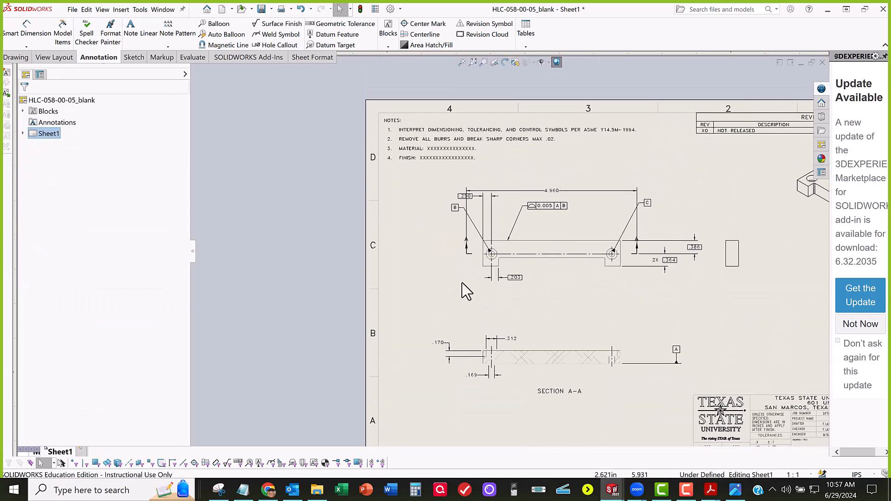
scroll(467, 285, "down", 3)
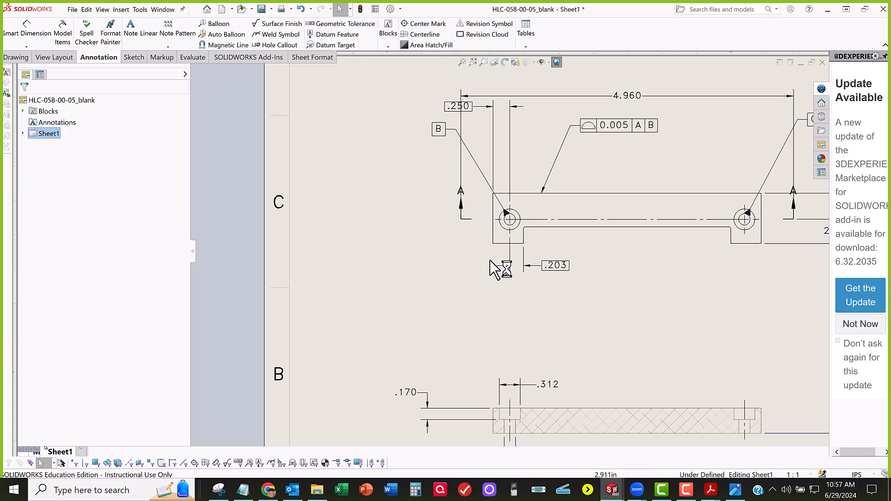
scroll(493, 265, "down", 1)
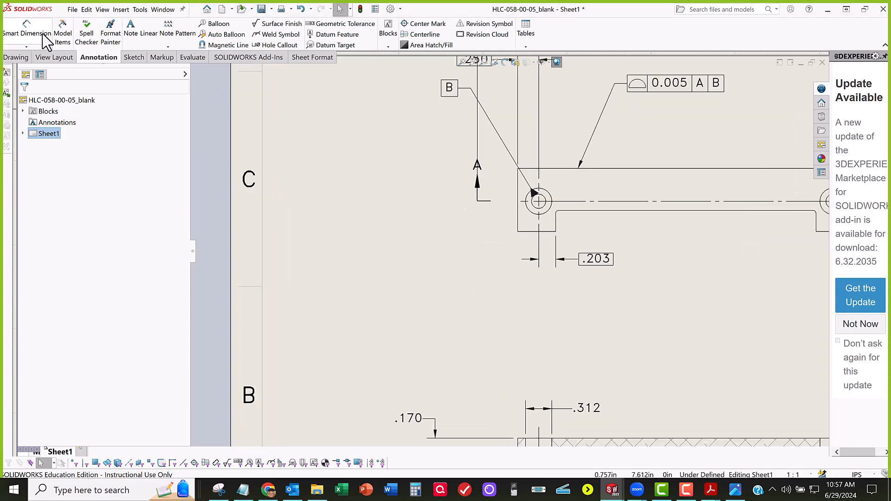
left_click(288, 47)
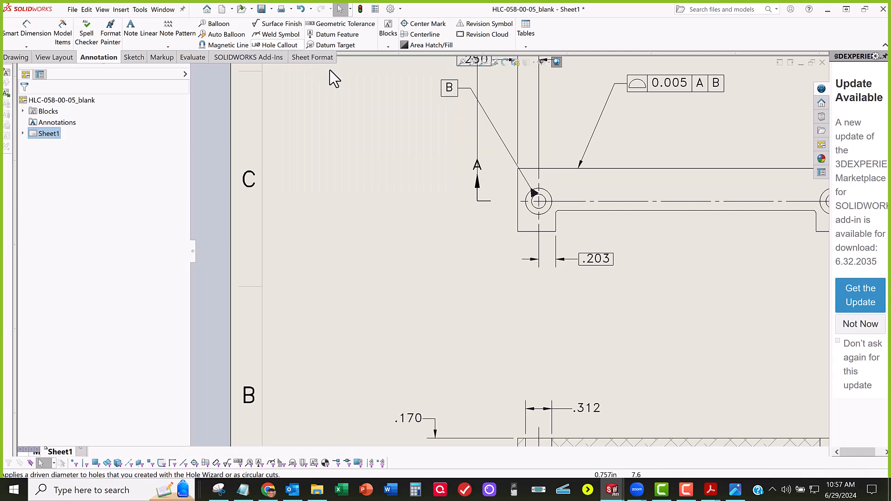
left_click(533, 210)
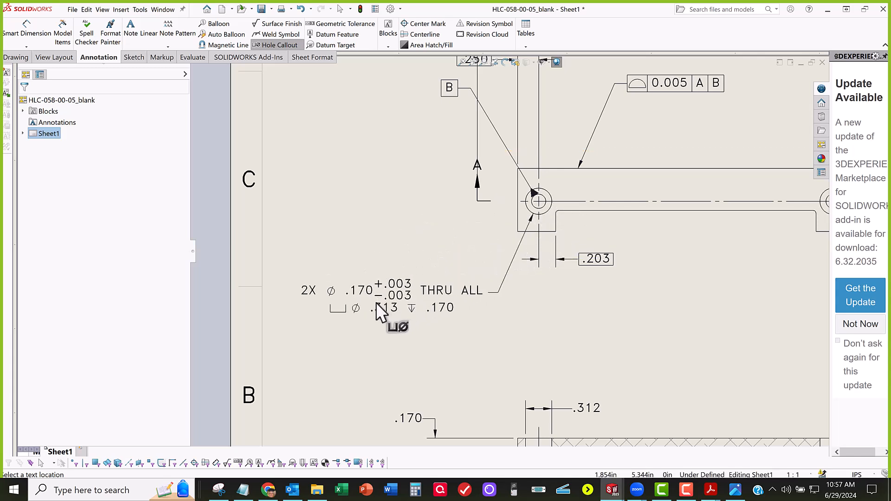
left_click(388, 303)
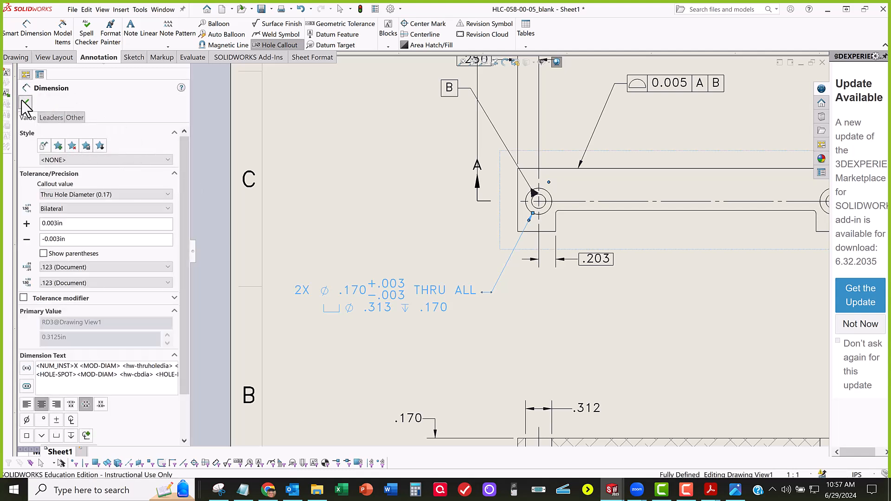
left_click(28, 102)
key("z")
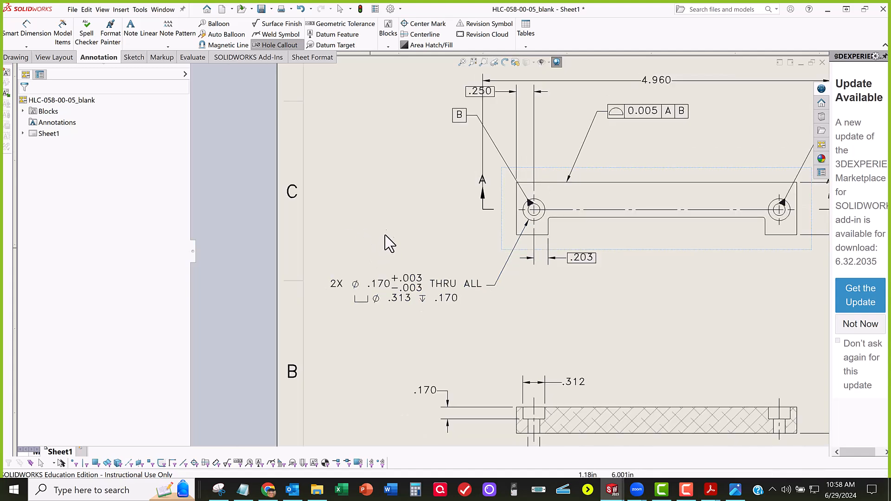
Step: Compare the through-hole diameter dimension in Section A-A with the values in the front view's hole callout
scroll(403, 232, "up", 1)
scroll(506, 371, "down", 2)
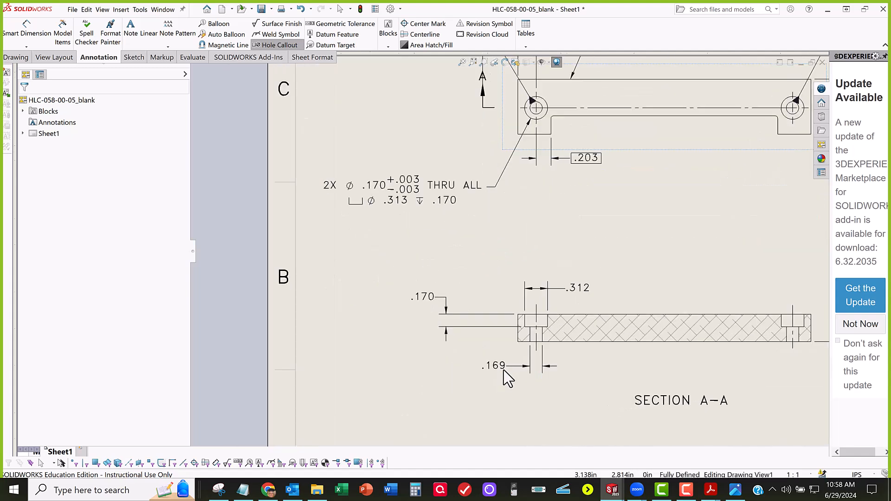
left_click(521, 367)
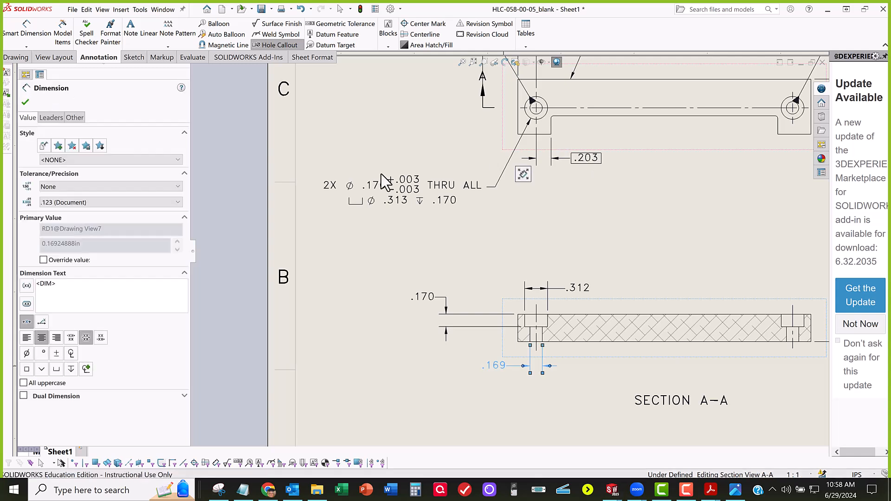
key("Escape")
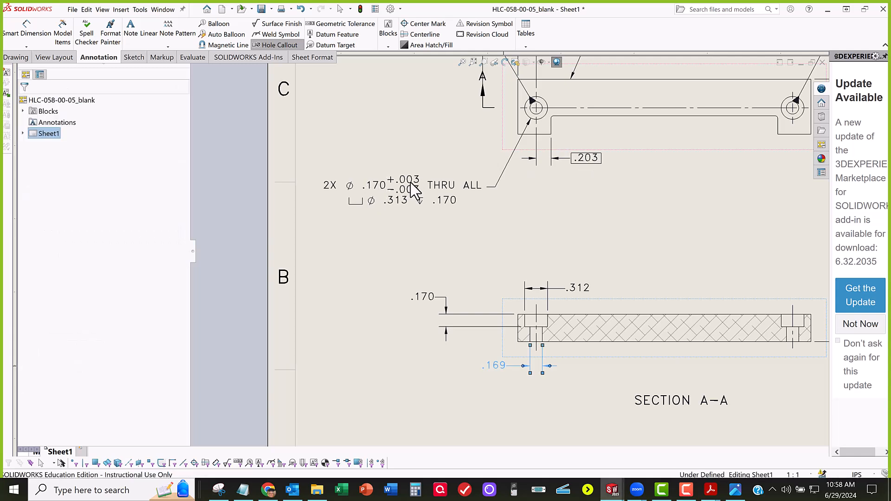
left_click(410, 183)
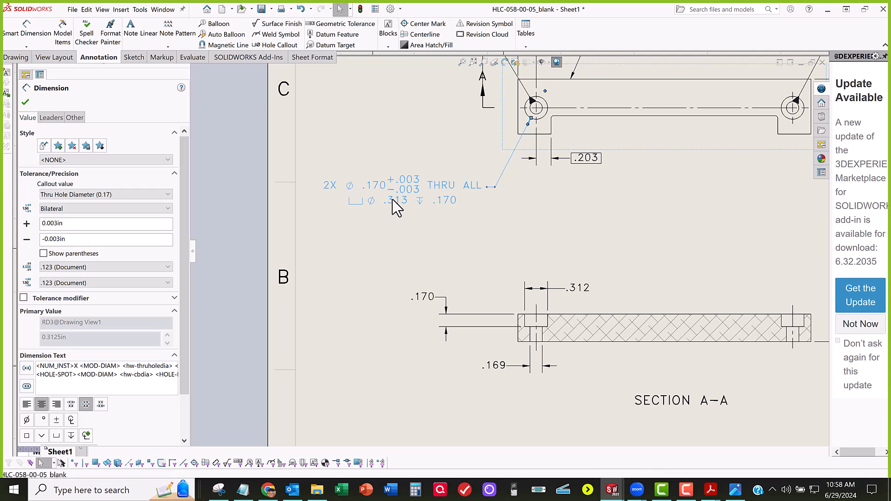
key("Escape")
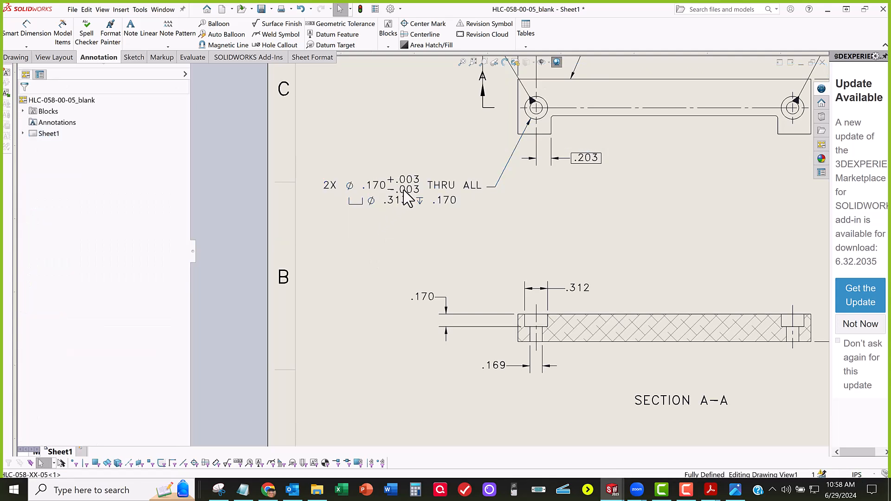
Step: Set the precision of the CounterBore Depth value in the hole callout to two decimal places (.12)
left_click(406, 199)
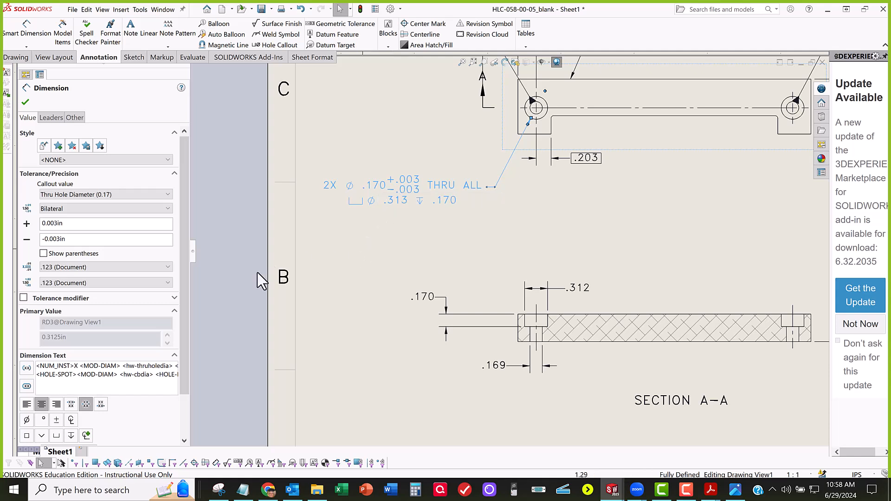
scroll(104, 362, "down", 3)
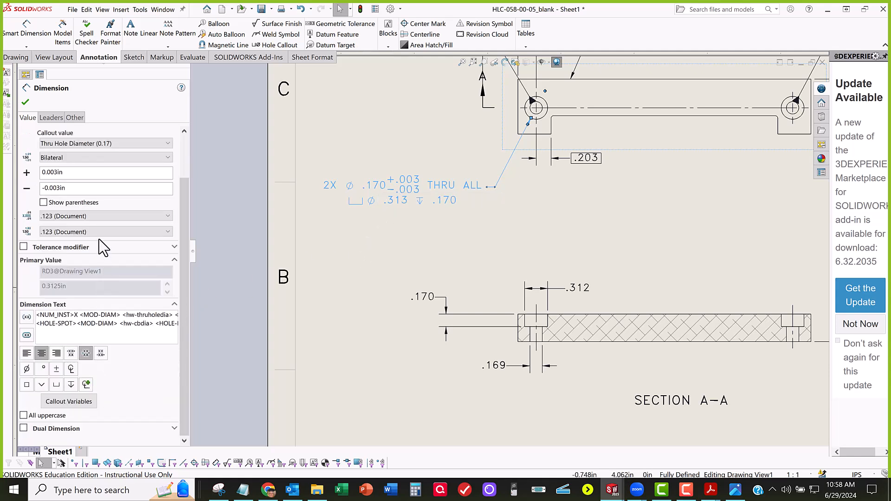
left_click(101, 144)
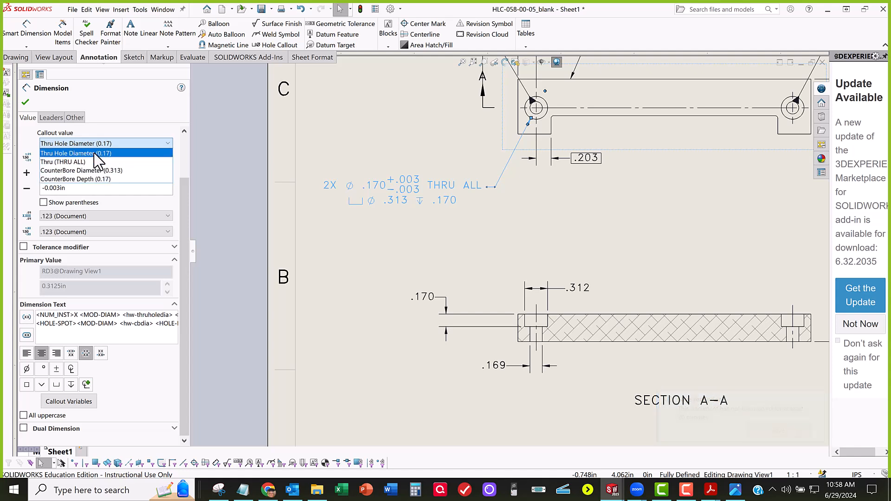
left_click(95, 153)
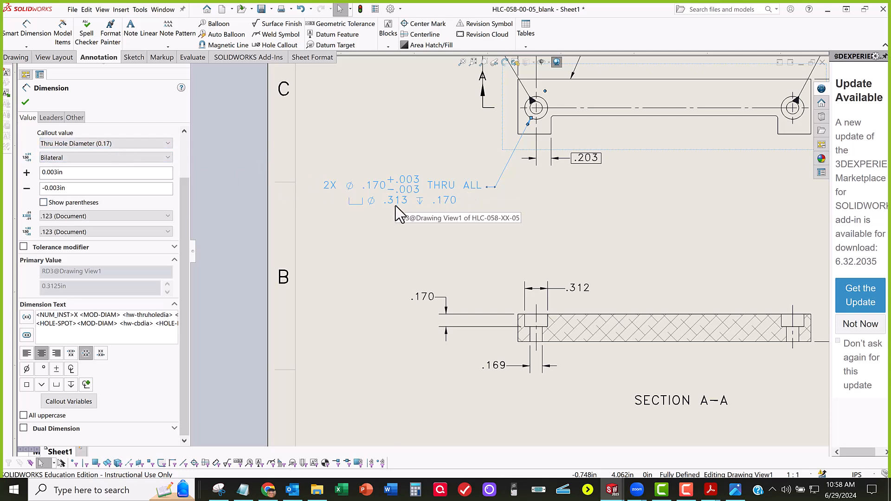
left_click(98, 144)
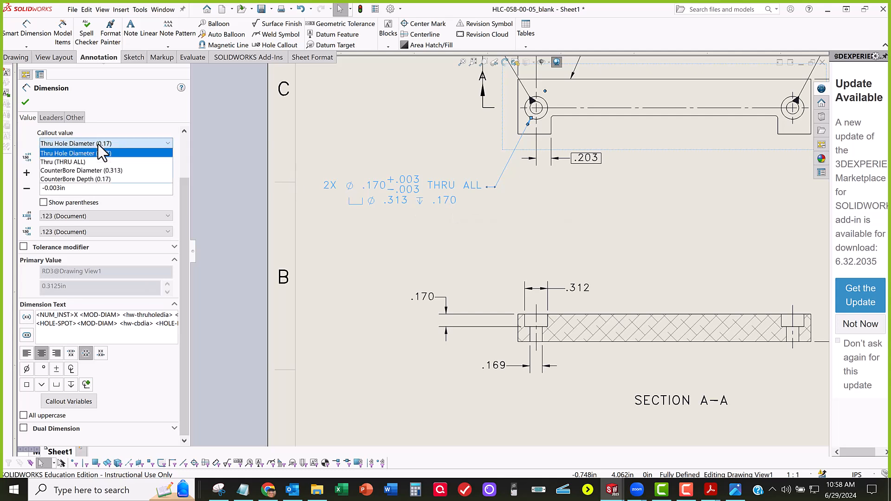
left_click(91, 180)
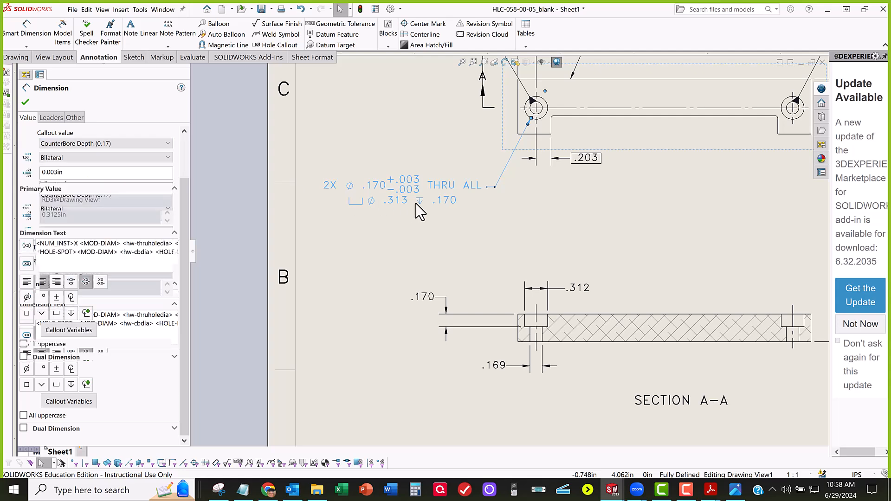
left_click(88, 224)
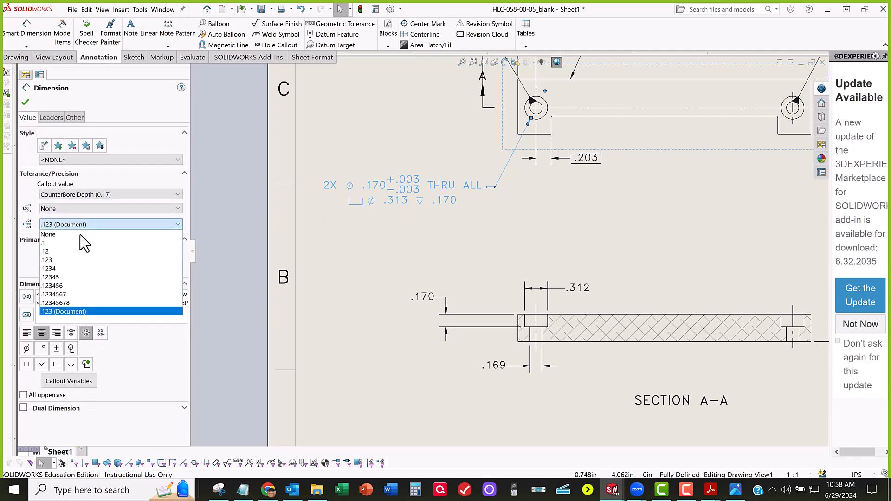
left_click(72, 252)
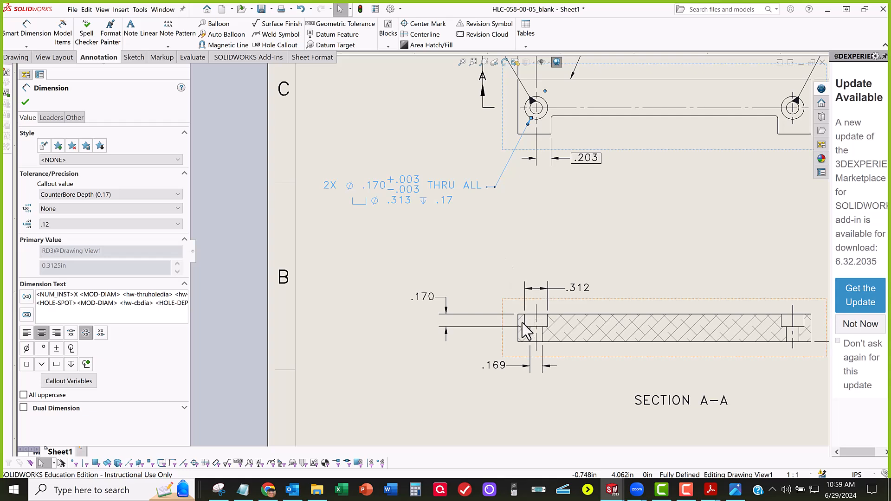
left_click(25, 102)
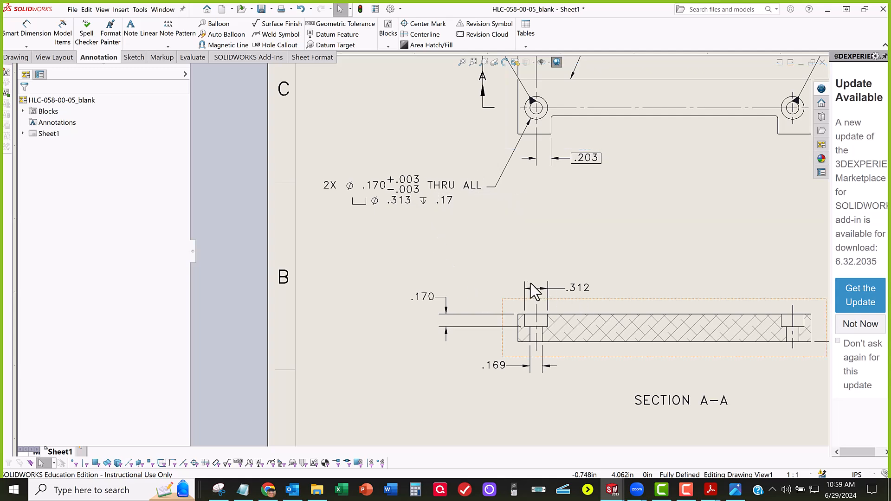
Step: Move Section A-A slightly upward and delete its counterbore diameter, counterbore depth and through-hole diameter dimensions
left_click_drag(567, 284, 566, 265)
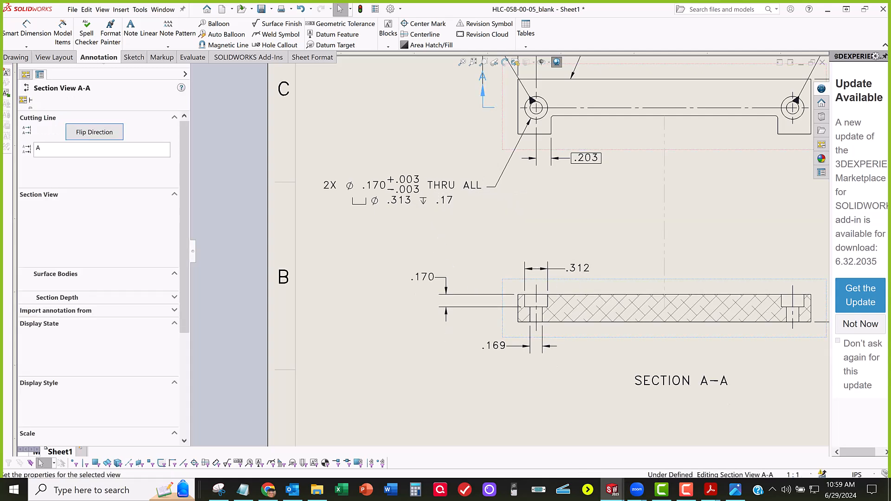
left_click(585, 269)
left_click(582, 268)
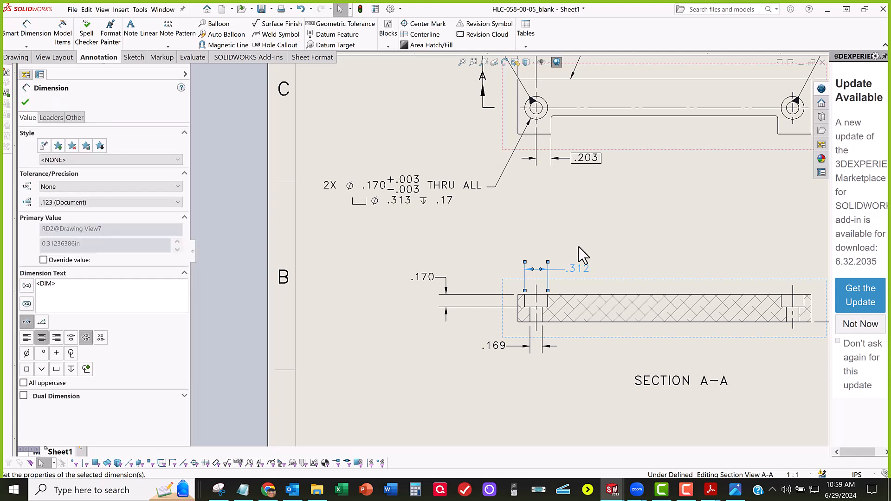
key("Delete")
left_click(429, 277)
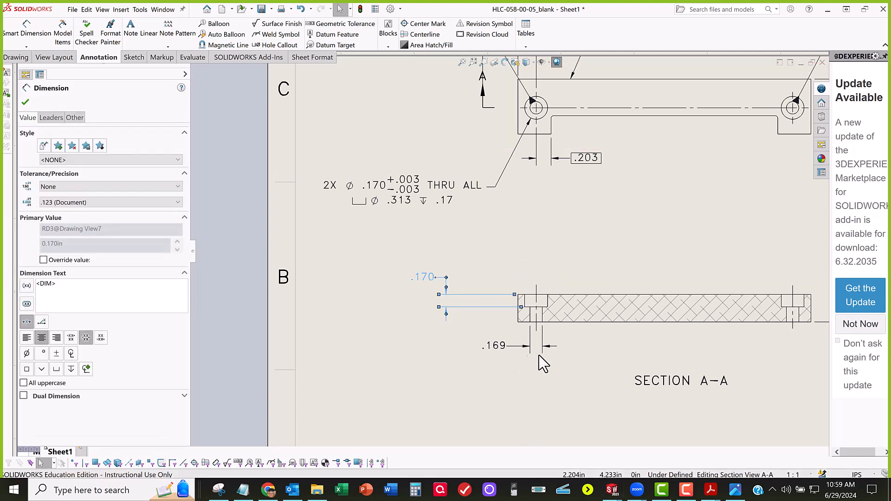
key("Delete")
left_click(503, 347)
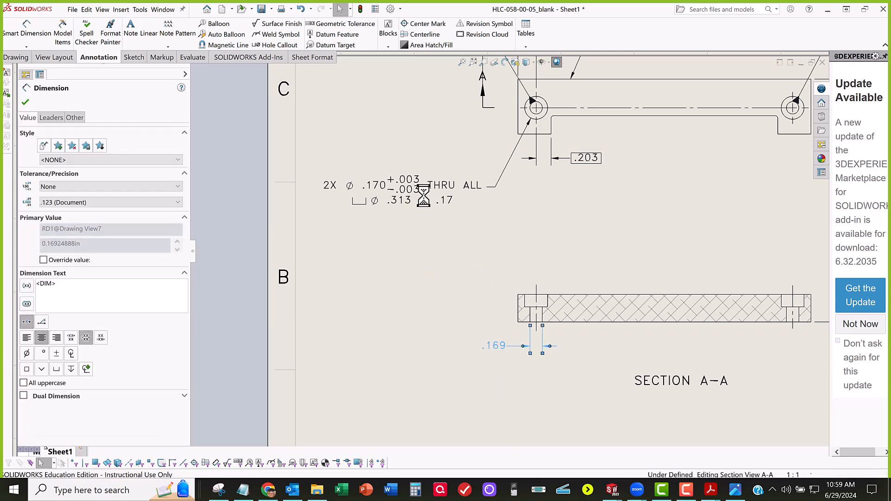
key("Delete")
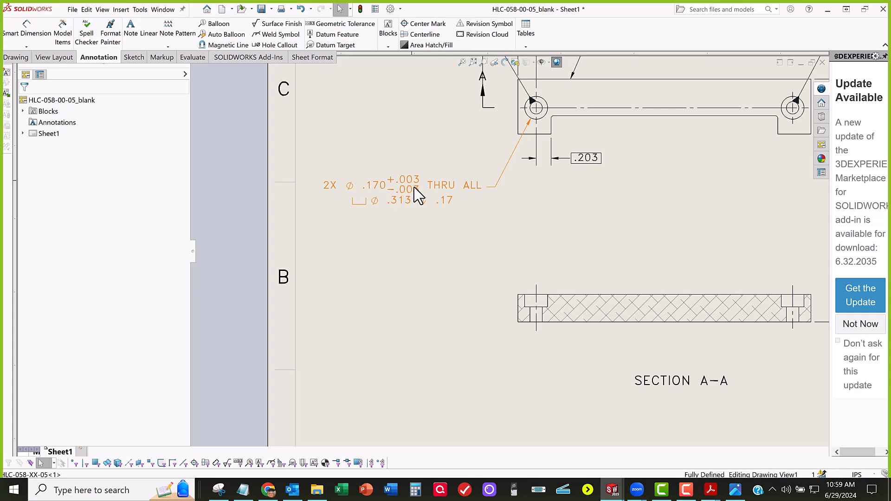
Step: Set the bilateral tolerance of the Thru Hole Diameter in the front view's hole callout to +0.005 and -0.005 in
left_click(412, 187)
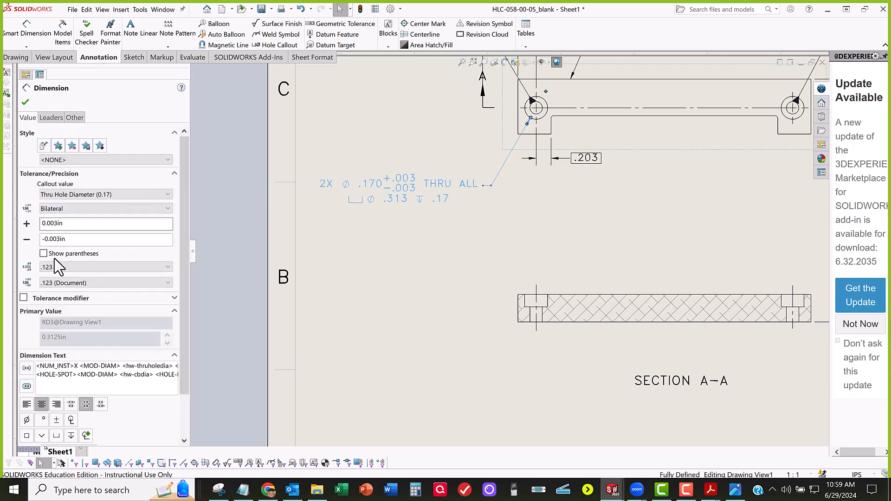
scroll(90, 297, "down", 2)
scroll(86, 293, "up", 2)
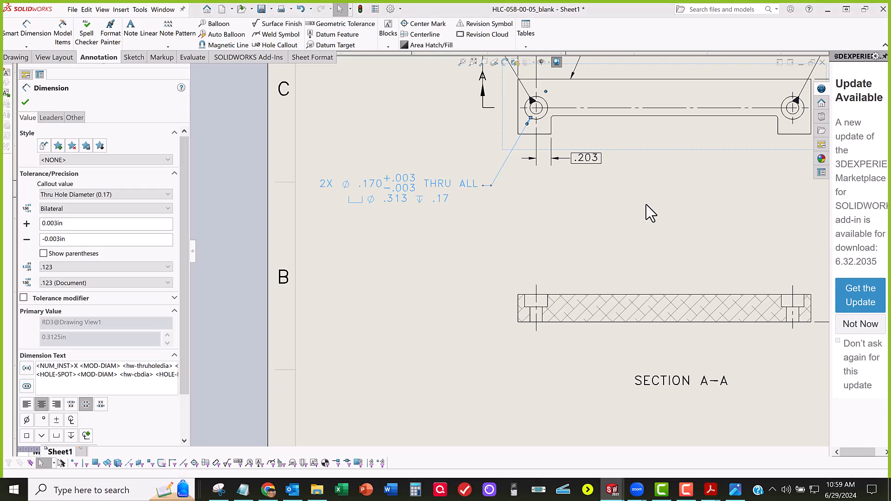
left_click(616, 230)
middle_click_drag(616, 231, 585, 259)
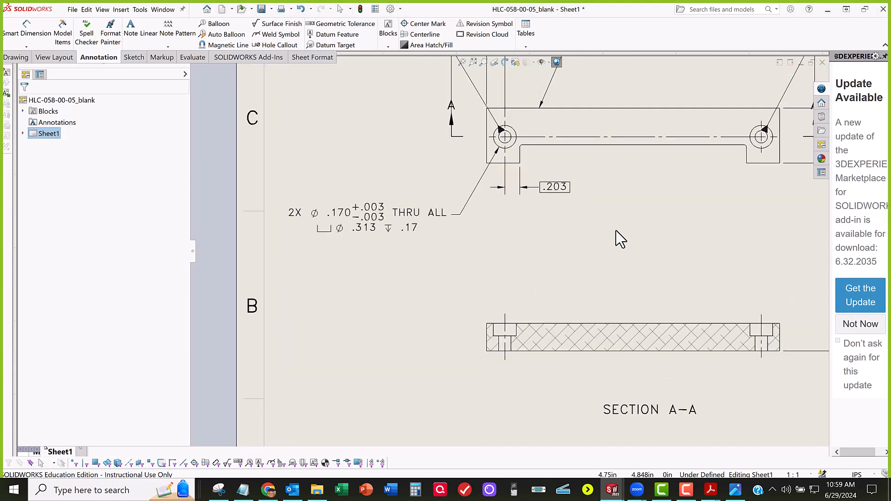
left_click(373, 215)
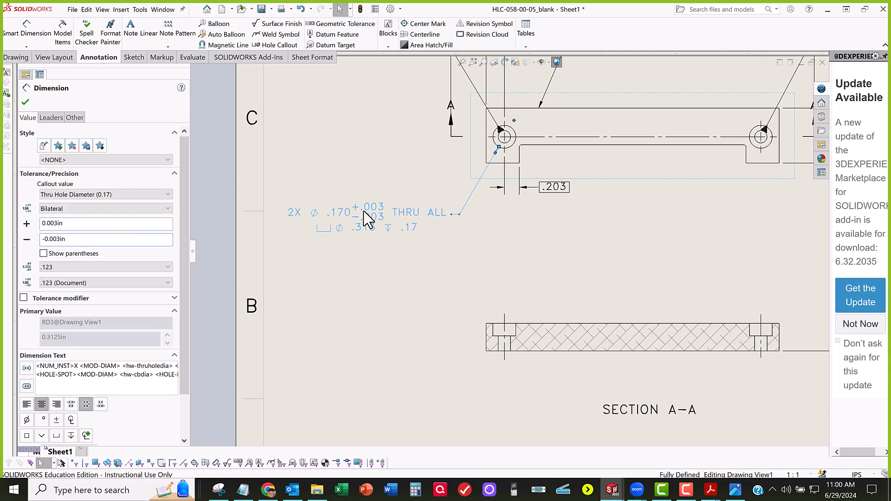
left_click(55, 225)
key("BackSpace")
type("5")
left_click_drag(57, 239, 60, 239)
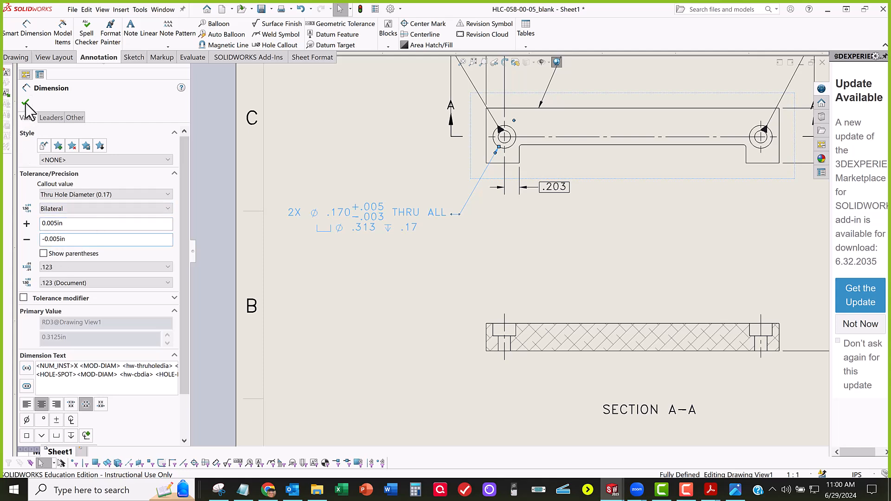
left_click(374, 310)
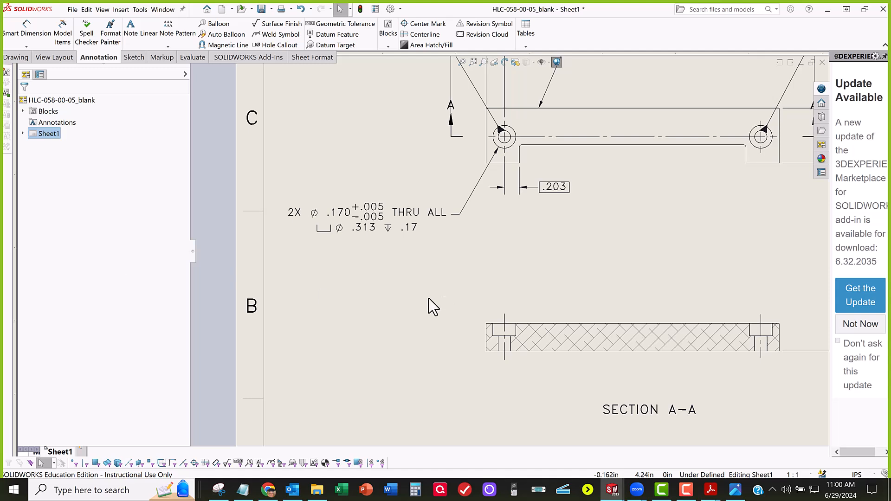
Step: Review the Drawing Annotation Details in the assignment PDF and move its window back off the drawing
mouse_move(501, 322)
middle_mouse_down()
mouse_move(518, 349)
mouse_move(526, 318)
middle_mouse_up()
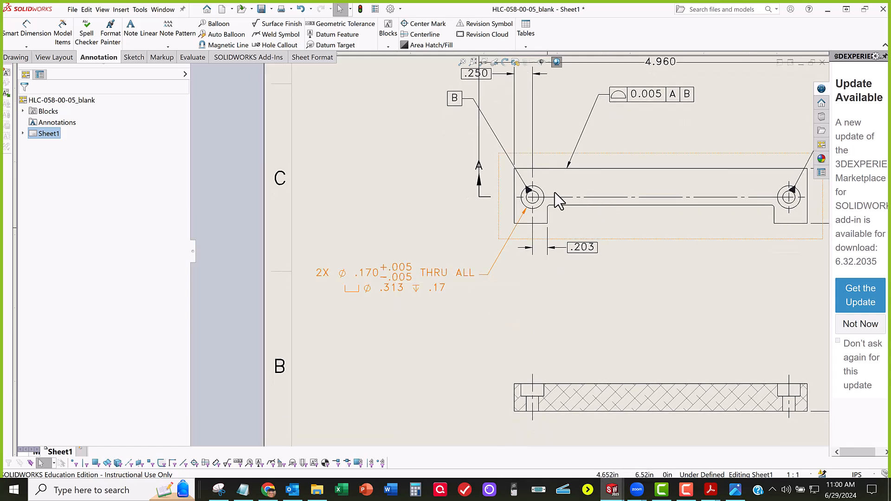
left_click_drag(1, 236, 462, 154)
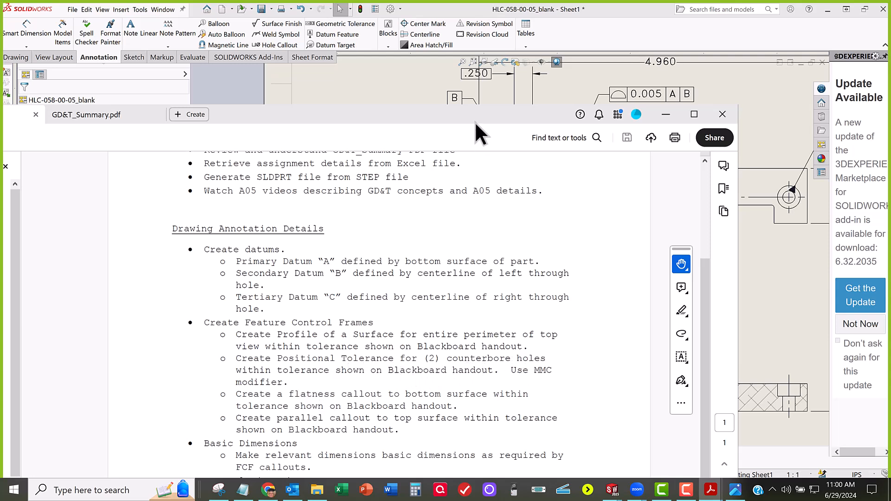
mouse_move(482, 120)
left_mouse_down()
mouse_move(473, 139)
mouse_move(324, 186)
mouse_move(193, 198)
left_mouse_up()
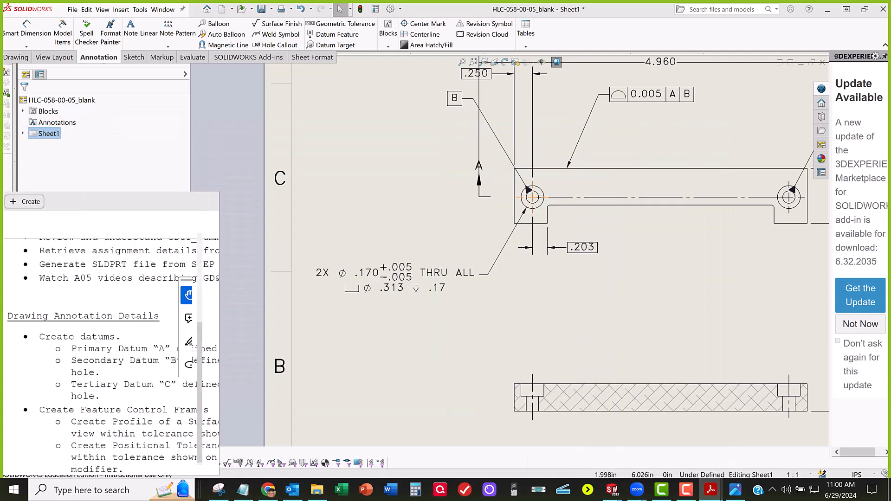
left_click_drag(3, 198, 0, 197)
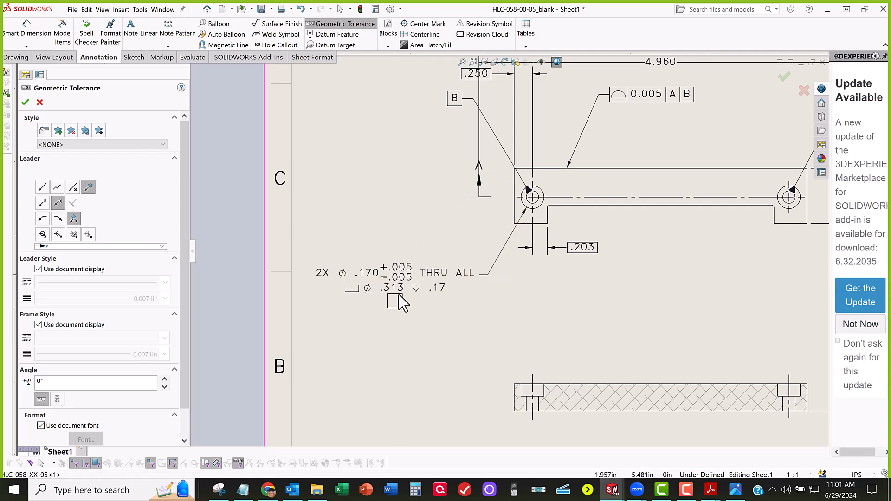
Step: Place a position feature control frame beneath the hole callout with the 0.006 hole positional tolerance from the HLC-058-00-05.JPG table
left_click(392, 302)
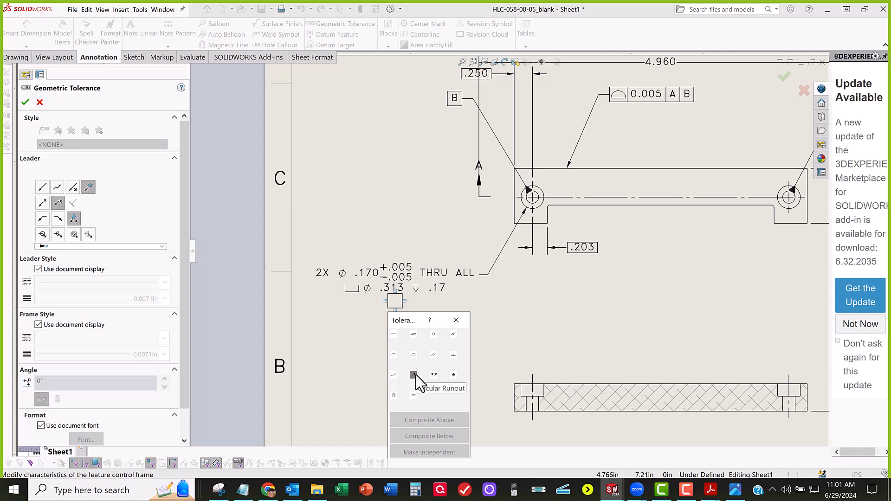
left_click(453, 375)
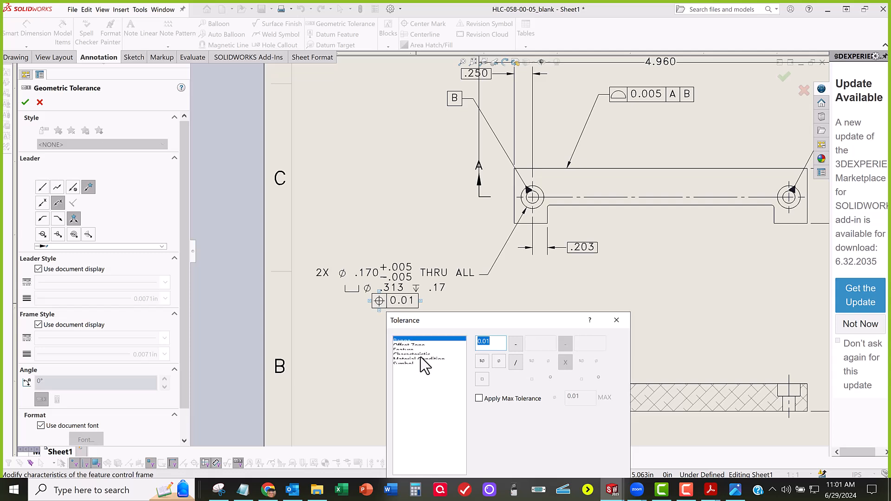
left_click(733, 490)
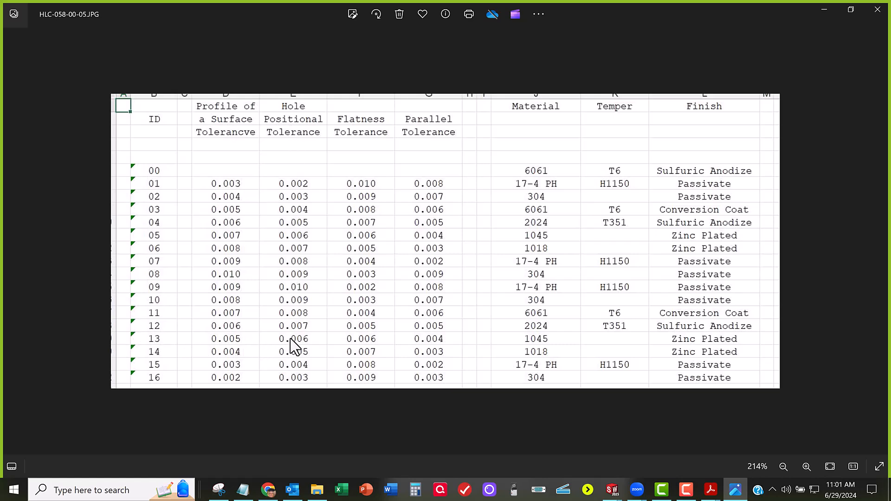
left_click(824, 9)
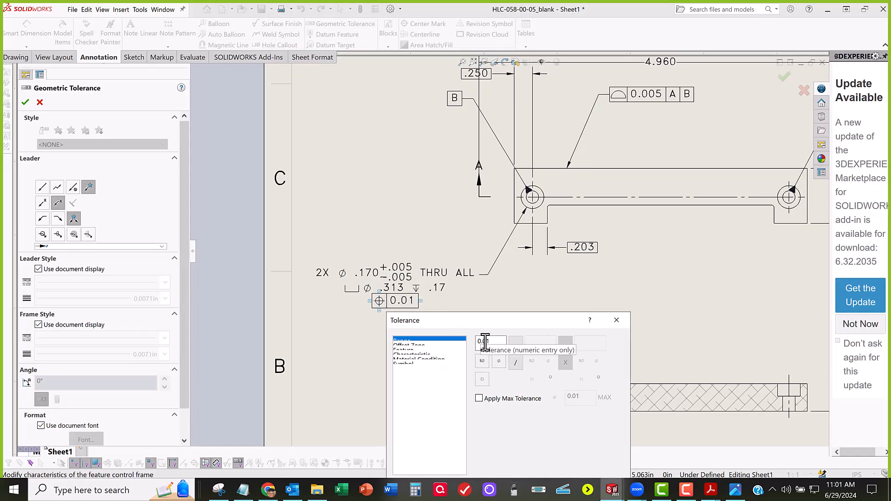
type("06")
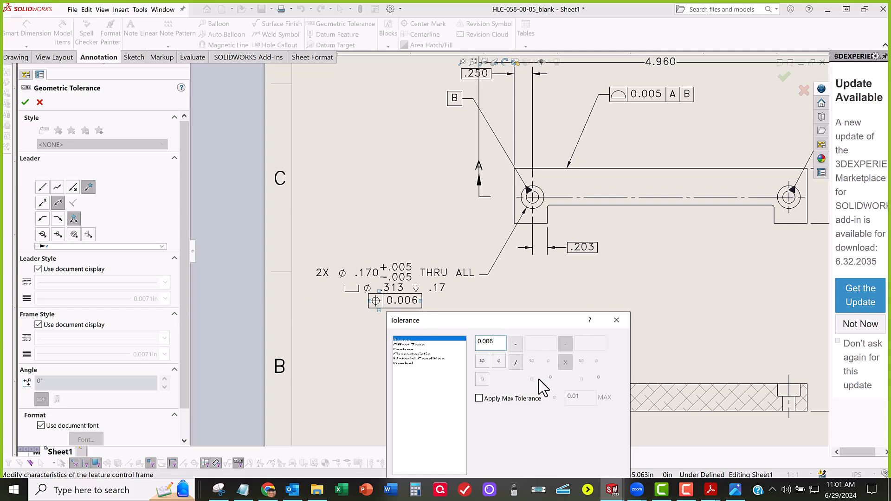
Step: Add the maximum material condition modifier to the 0.006 tolerance in the position feature control frame
left_click(407, 345)
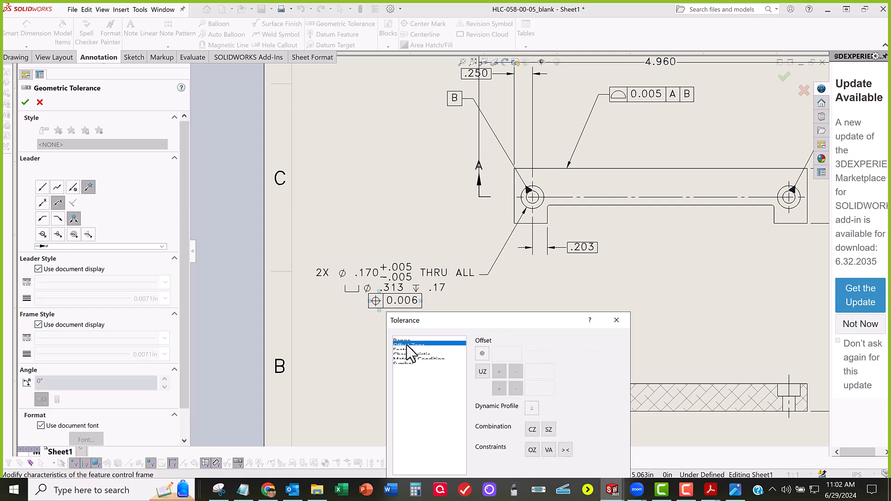
left_click(413, 349)
left_click(413, 353)
left_click(414, 358)
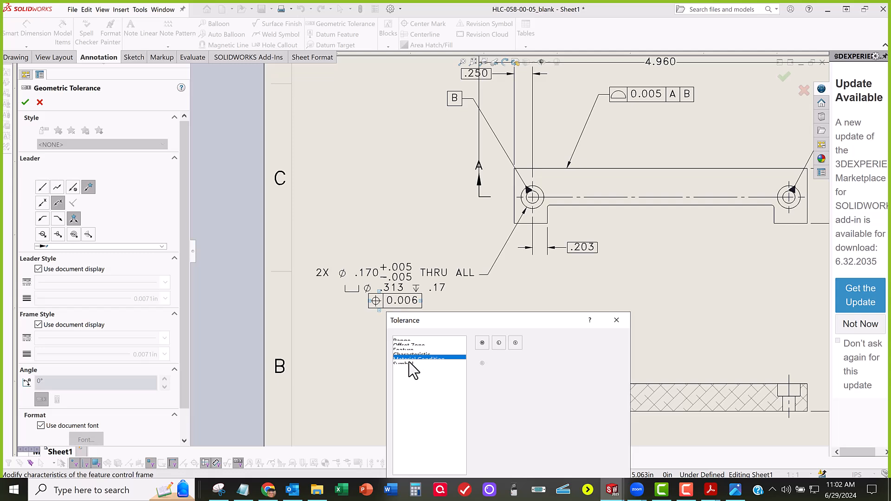
left_click(482, 345)
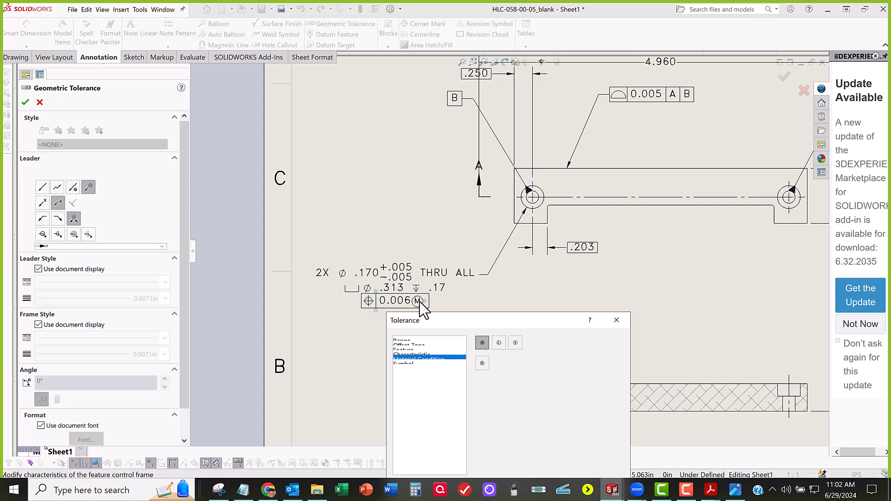
Step: Add datum references A, B and C to the position feature control frame and finish the geometric tolerance
left_click_drag(493, 325, 642, 252)
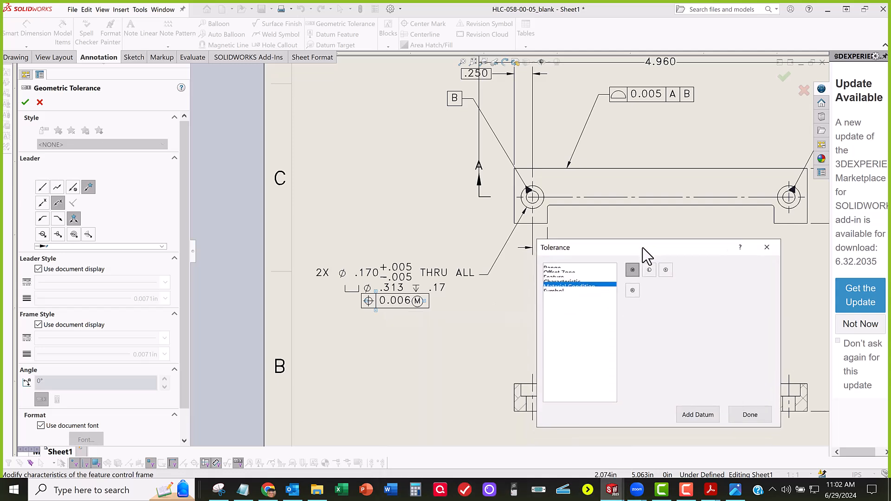
left_click(696, 420)
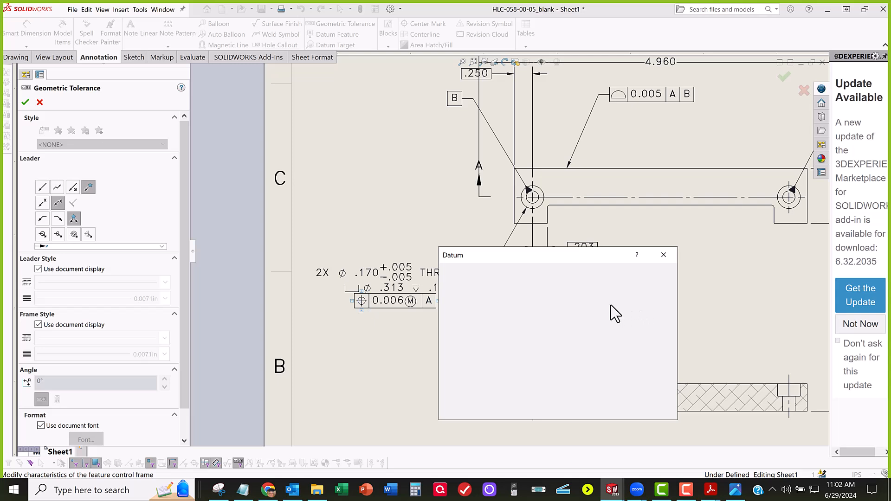
left_click(509, 471)
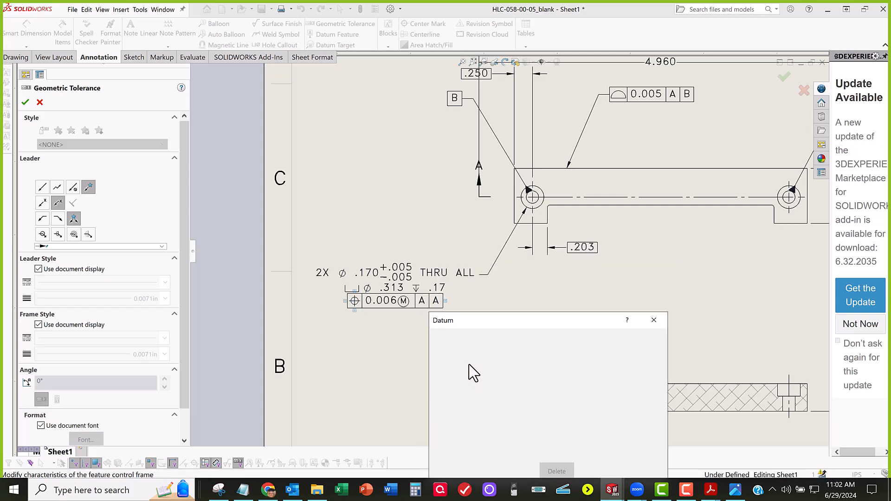
type("b")
key("BackSpace")
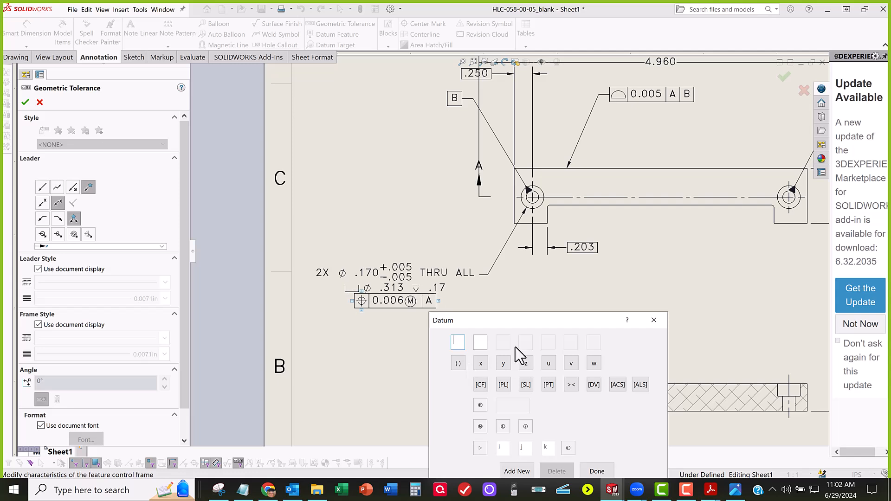
key("Caps_Lock")
type("B")
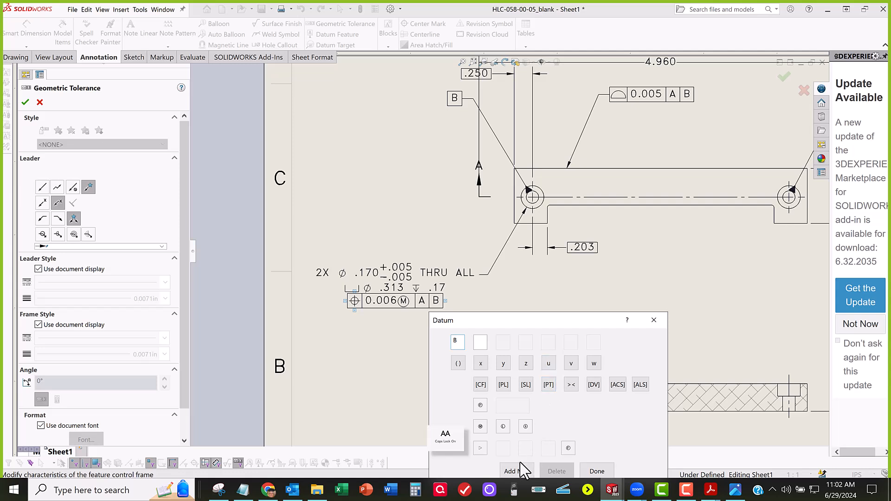
left_click(514, 466)
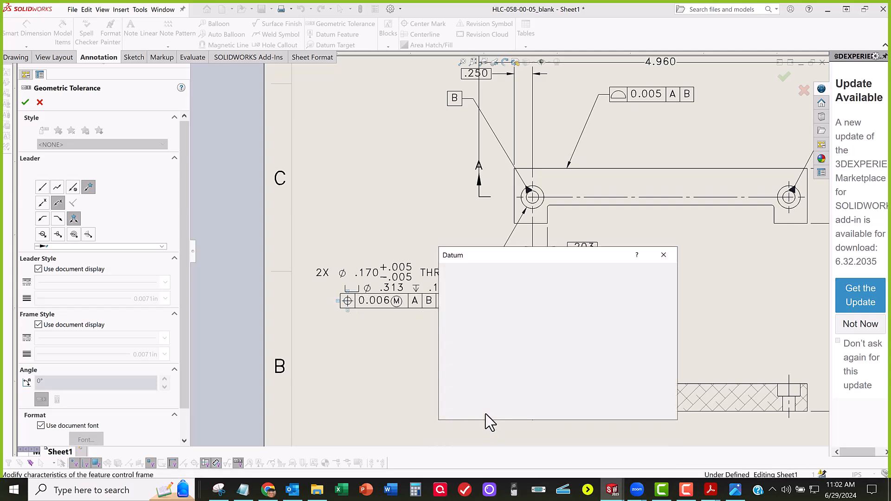
type("C")
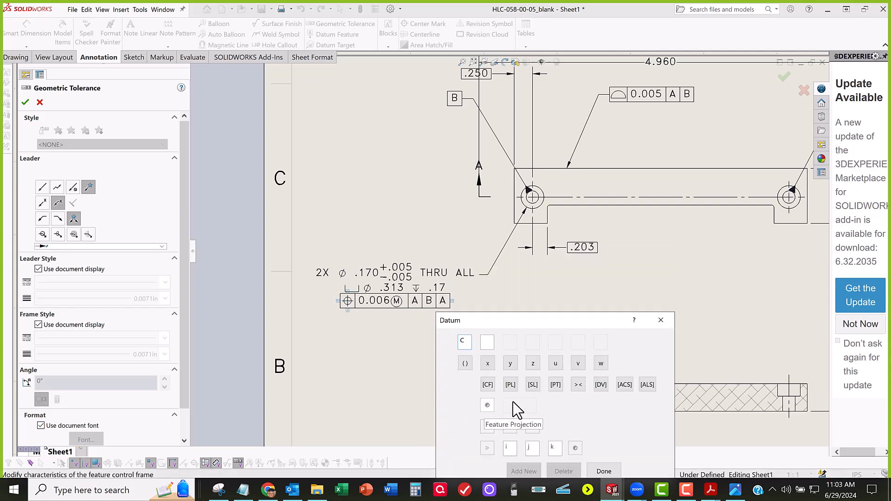
left_click(603, 471)
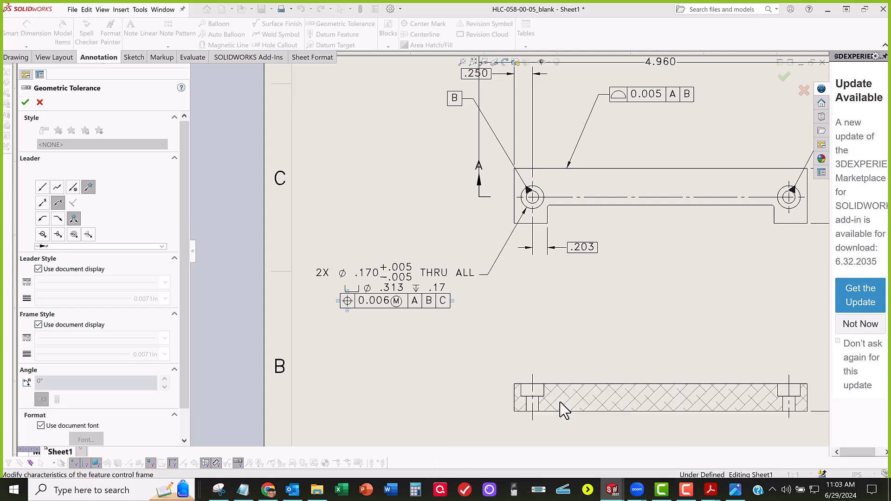
left_click(414, 347)
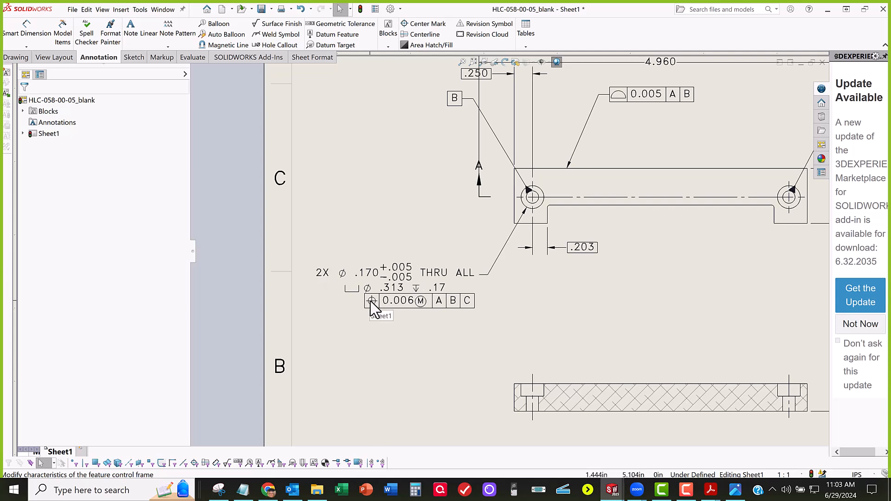
left_click(401, 301)
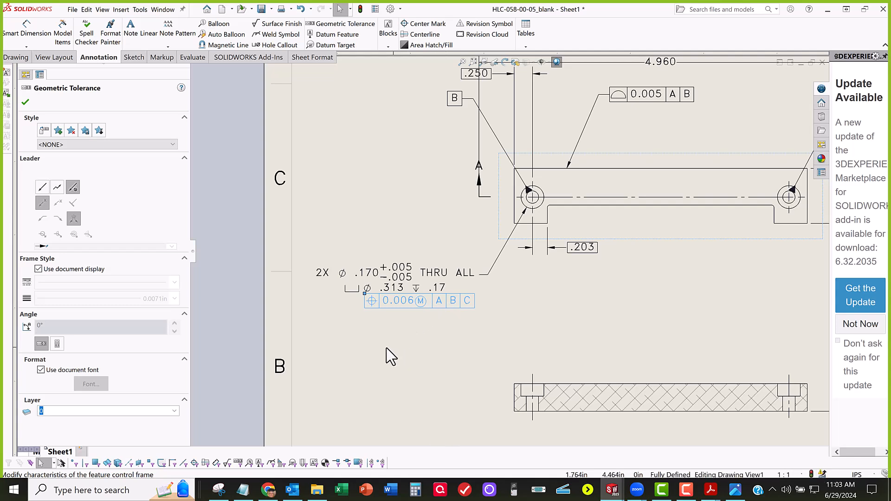
left_click(402, 302)
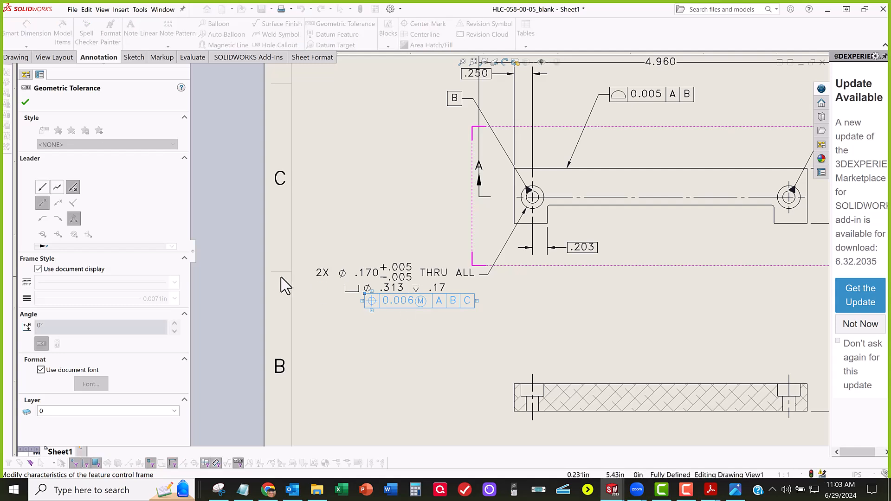
left_click(26, 103)
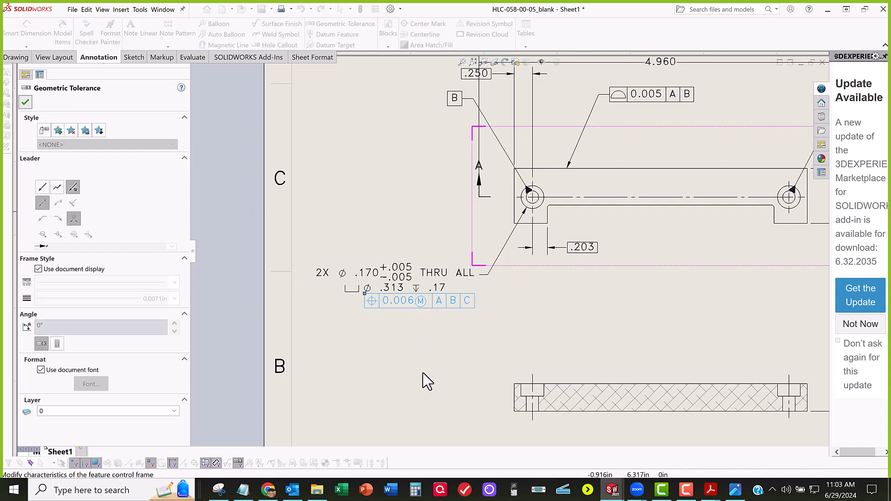
left_click(401, 357)
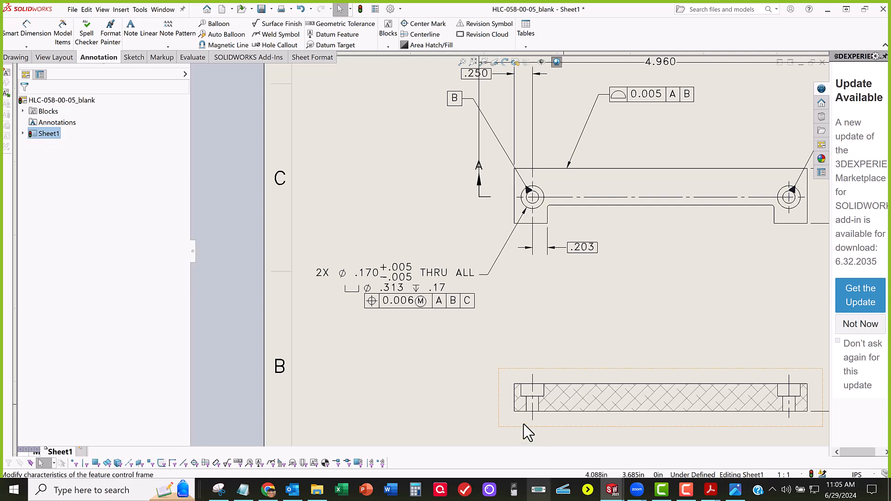
Step: Consult the tolerance table in the HLC-058-00-05.JPG image and return to the SOLIDWORKS drawing
scroll(459, 304, "up", 3)
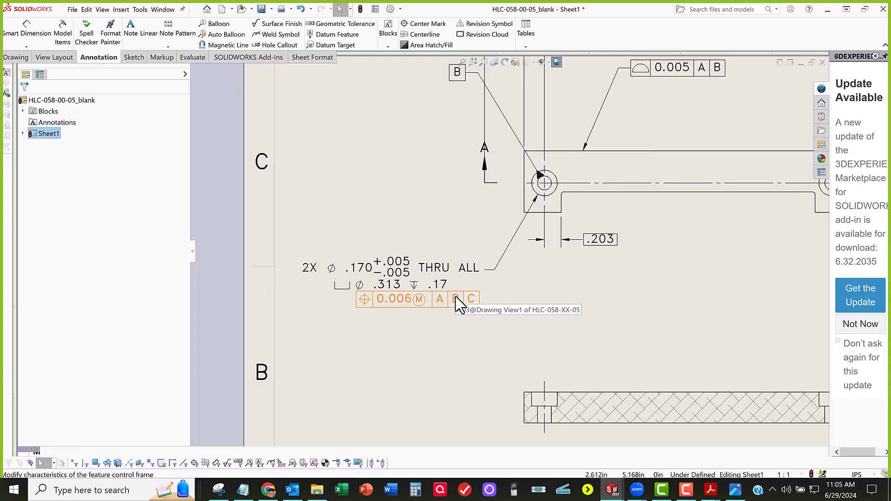
mouse_move(620, 266)
middle_mouse_down("ctrl")
mouse_move(596, 294)
mouse_move(513, 273)
middle_mouse_up("ctrl")
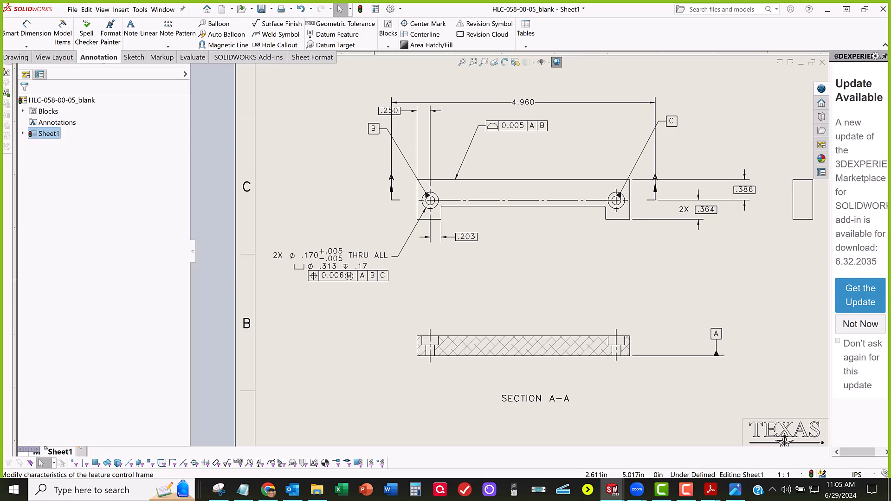
left_click(735, 489)
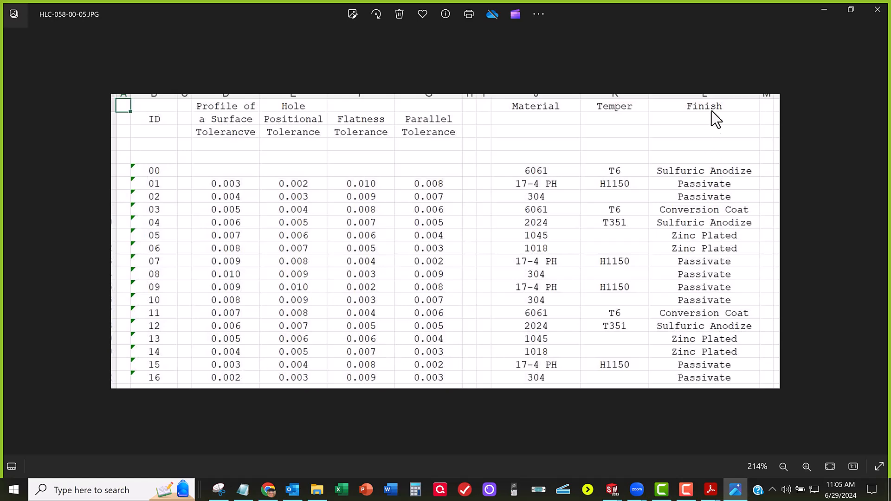
left_click(824, 9)
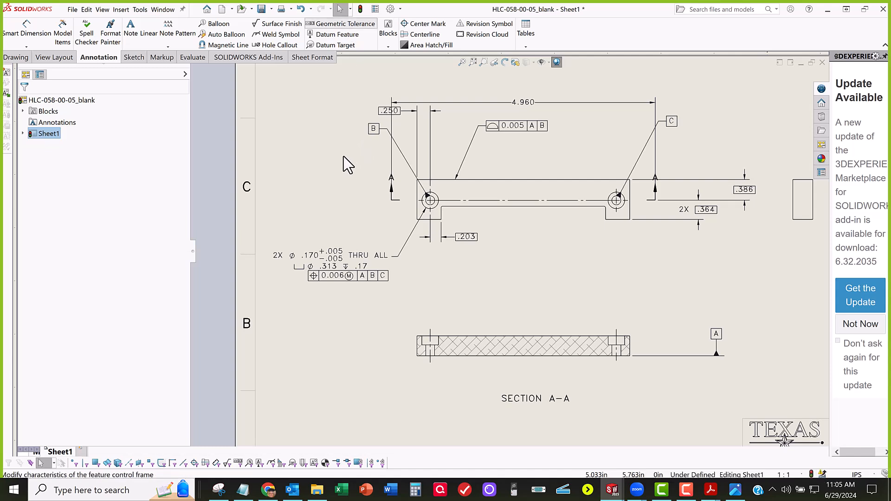
Step: Attach a flatness feature control frame to the bottom edge of the part in section view A-A
left_click(566, 355)
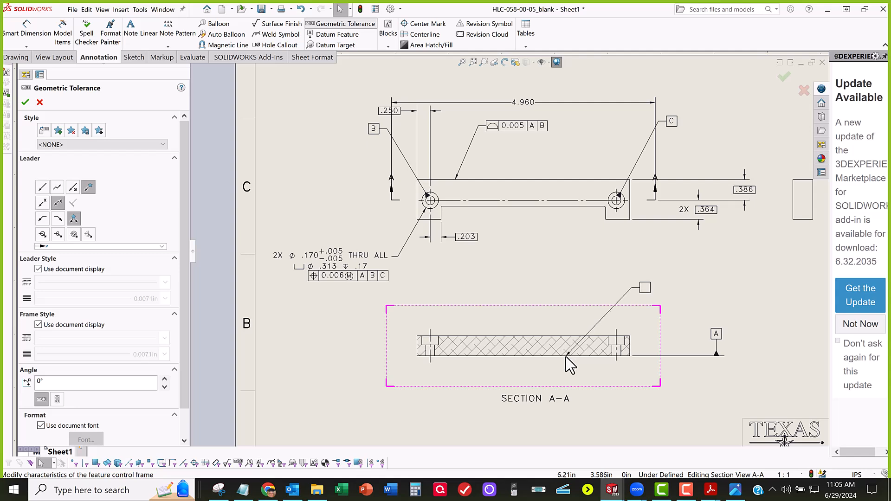
left_click(593, 384)
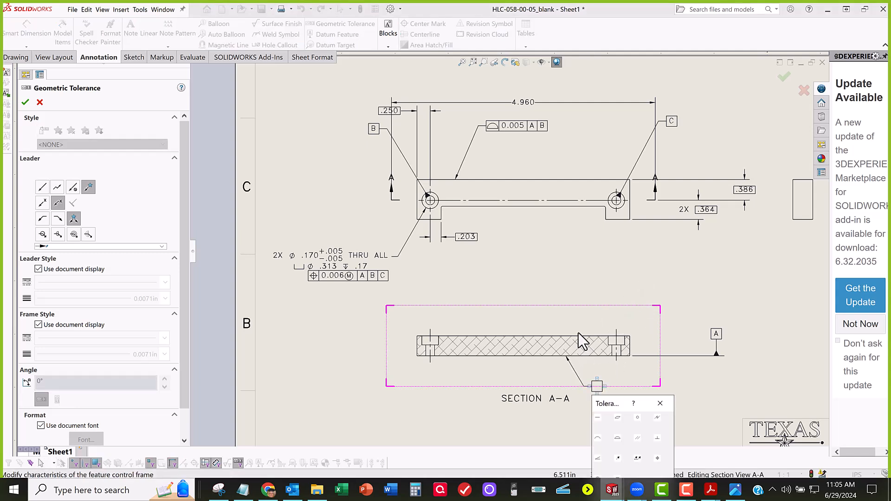
left_click(617, 418)
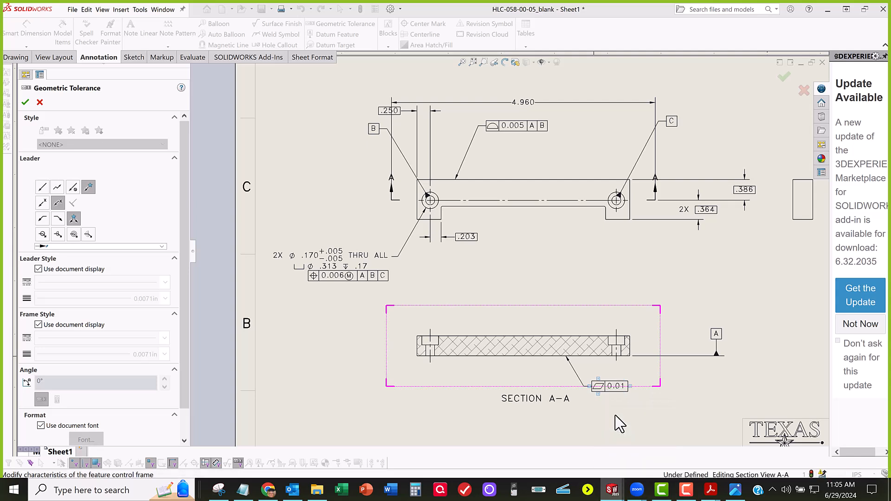
Step: Set the flatness tolerance to 0.006, using the flatness value from the HLC-058-00-05.JPG table
left_click(737, 490)
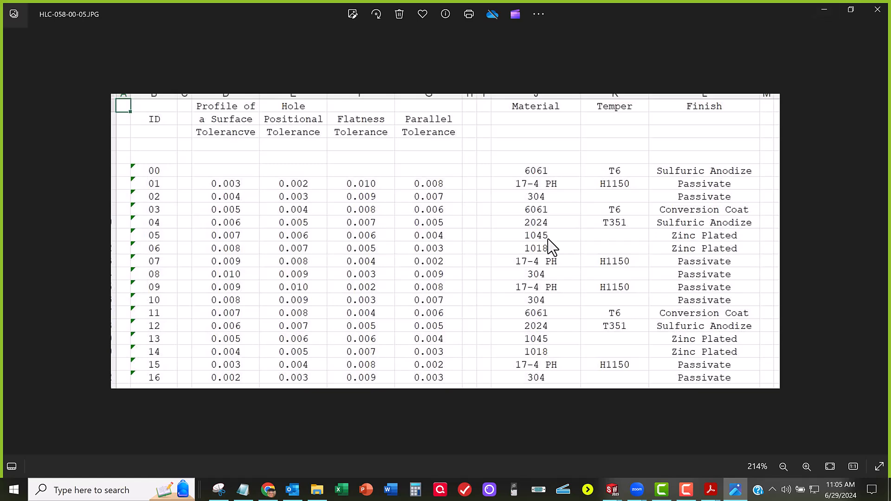
key("alt+Tab")
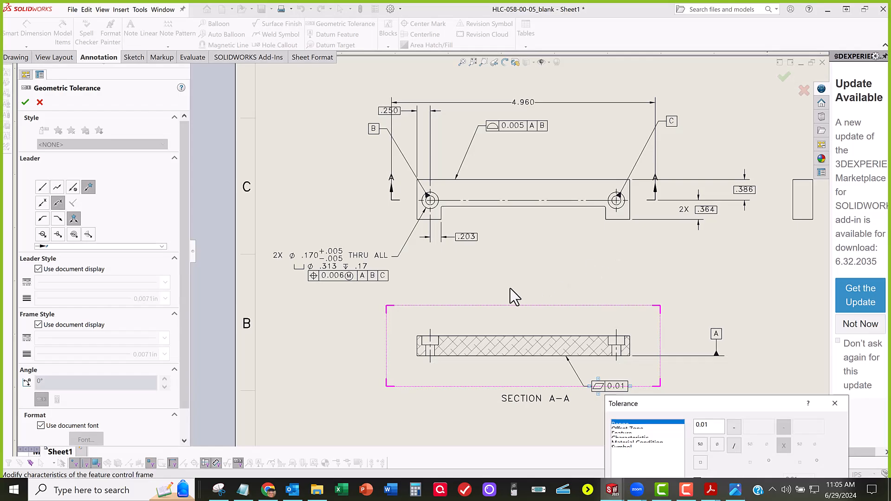
double_click(714, 424)
type("0.006")
mouse_move(701, 401)
left_mouse_down()
mouse_move(539, 201)
mouse_move(523, 121)
left_mouse_up()
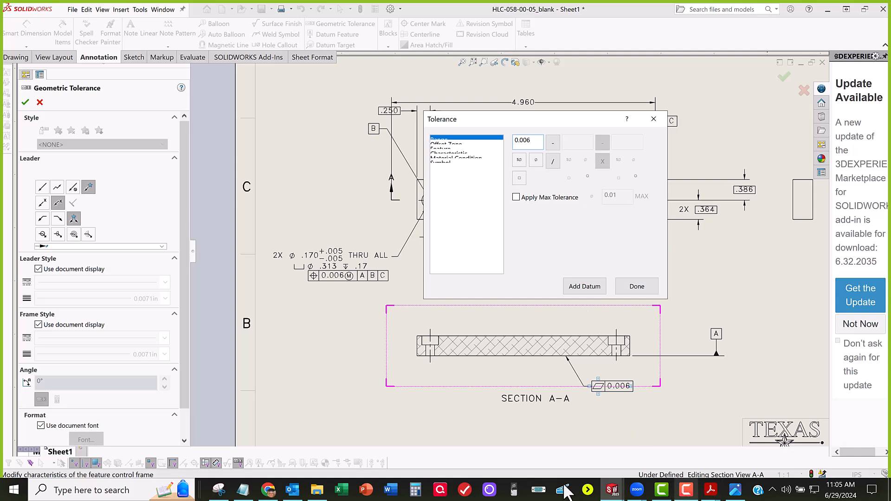
Step: Review the flatness entry in GD&T_Summary.pdf for its datum requirement and return to the SOLIDWORKS drawing
left_click(711, 489)
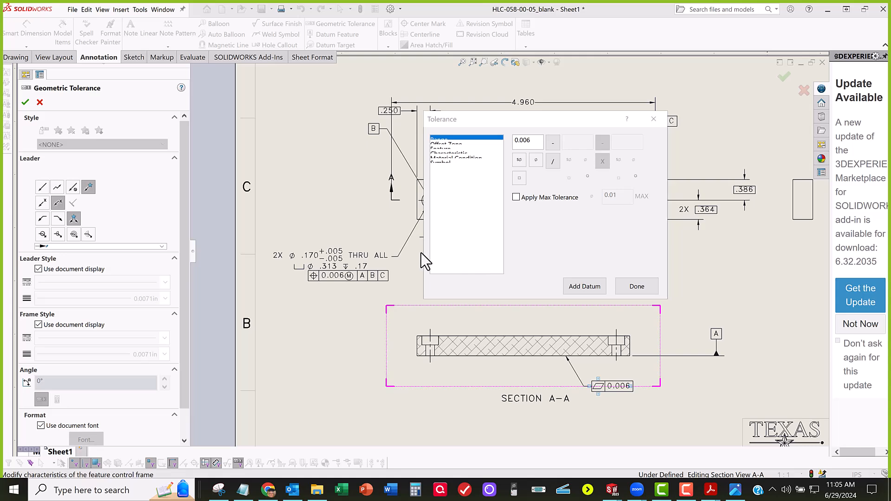
mouse_move(1, 235)
left_mouse_down()
mouse_move(402, 236)
mouse_move(495, 160)
mouse_move(514, 119)
mouse_move(541, 103)
left_mouse_up()
scroll(416, 248, "up", 5)
scroll(417, 248, "up", 5)
scroll(543, 290, "up", 1)
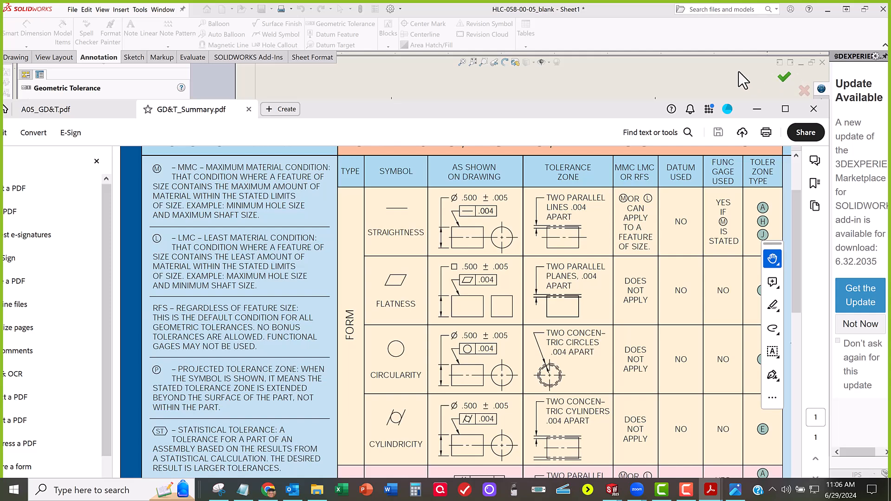
left_click(758, 109)
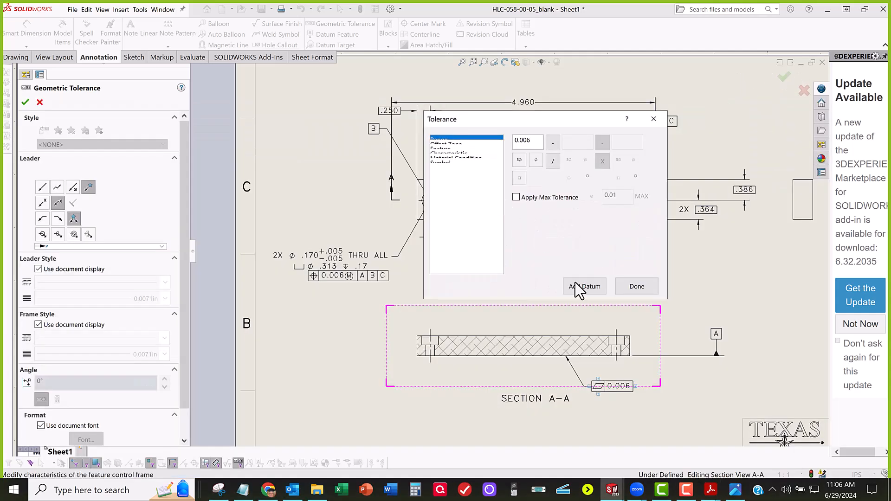
Step: Finish the flatness tolerance without a datum reference and shift its frame slightly away from section view A-A
left_click(642, 287)
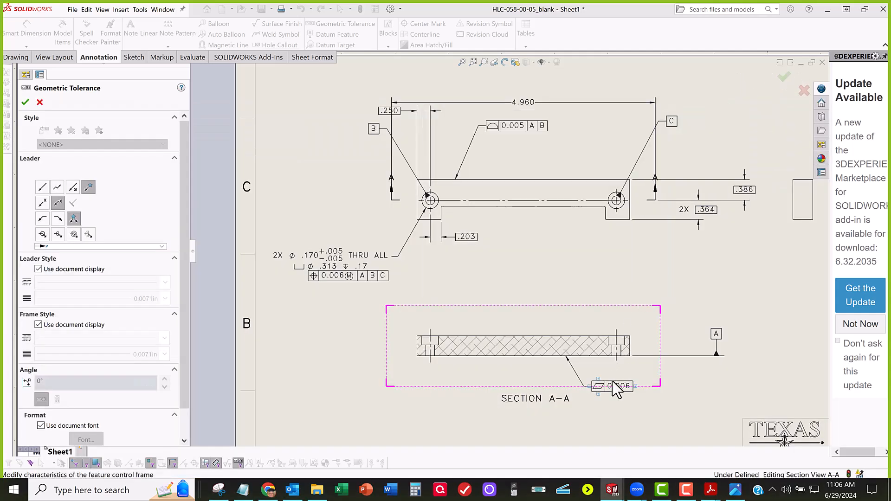
scroll(594, 420, "down", 2)
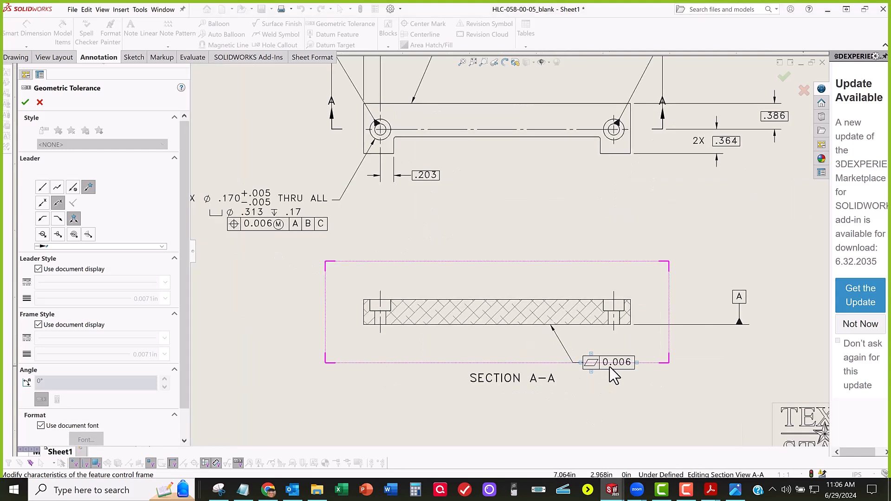
left_click(614, 379)
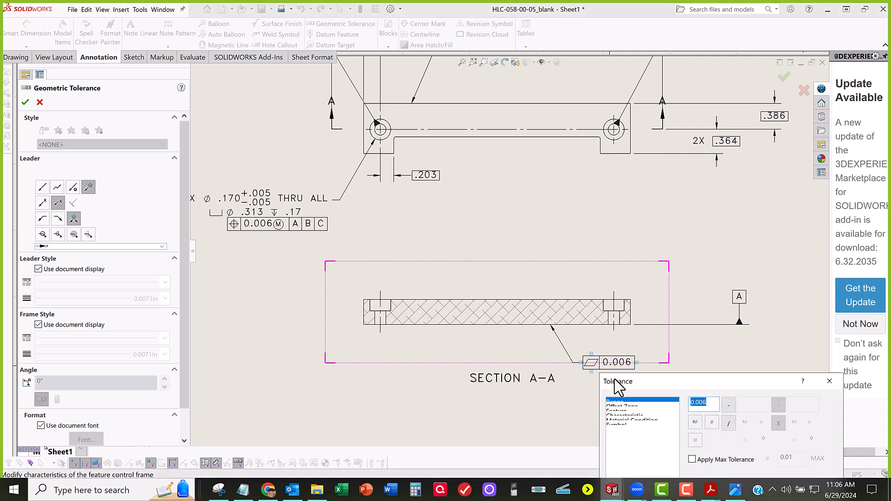
left_click(548, 398)
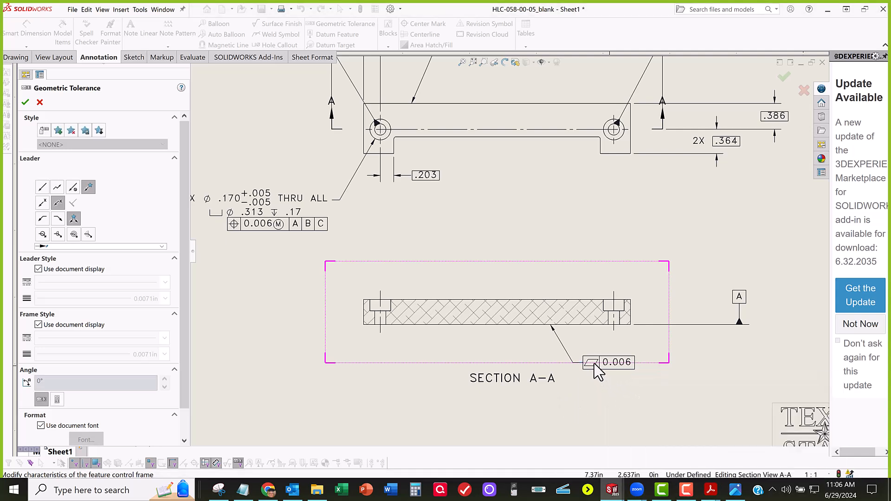
left_click_drag(596, 374, 597, 370)
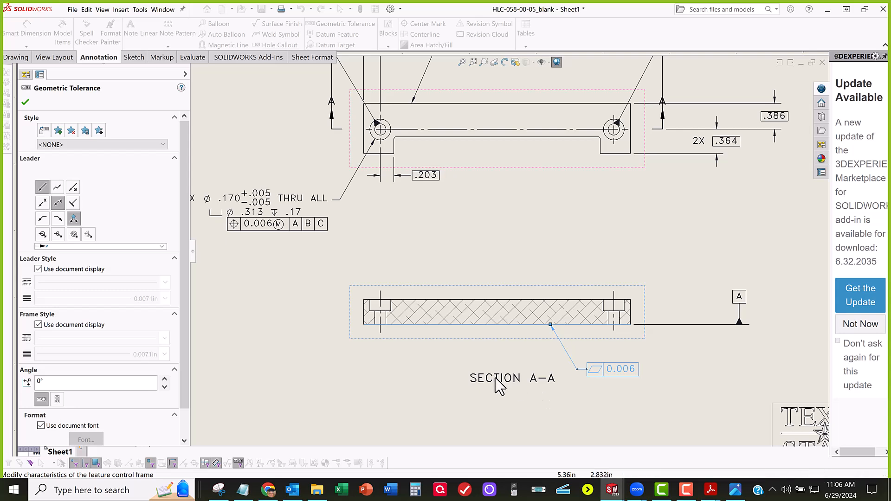
Step: Move the SECTION A-A label farther below the section view, clear of the flatness frame
left_click(495, 407)
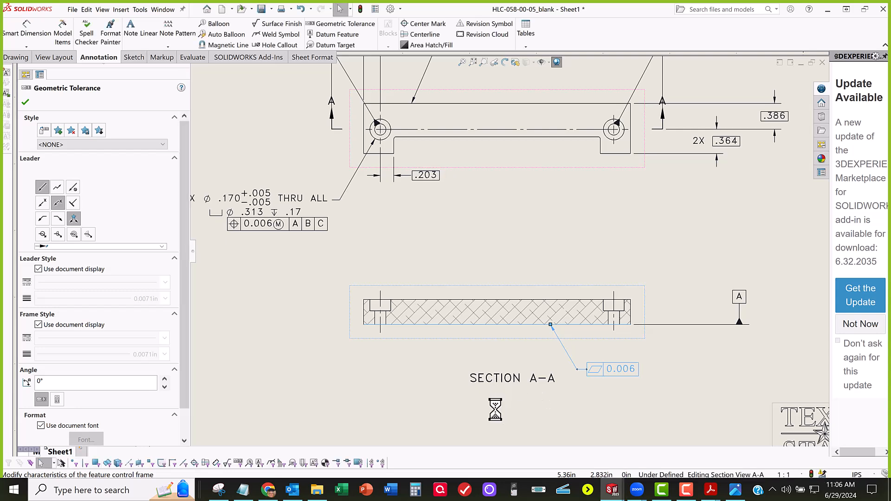
left_click_drag(495, 377, 495, 410)
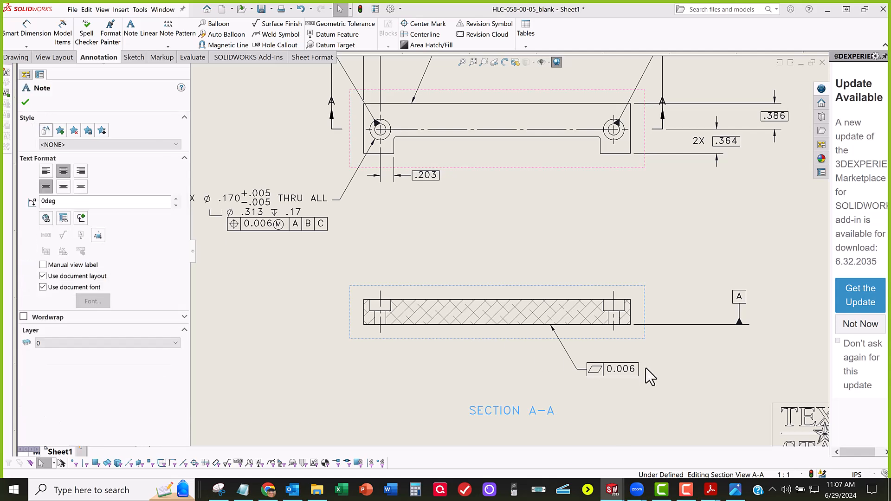
key("Escape")
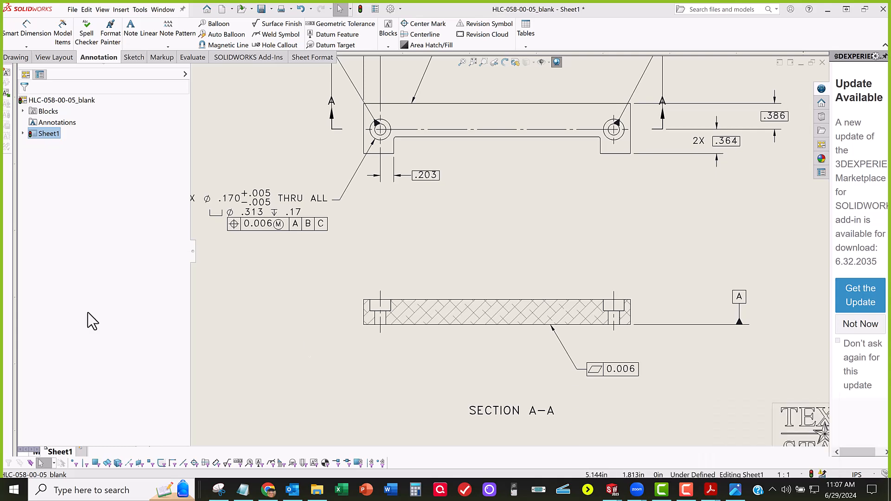
Step: Check the parallel callout requirement in A05_GD&T.pdf and its tolerance in the HLC-058-00-05.JPG table, returning to the SOLIDWORKS drawing
left_click(636, 427)
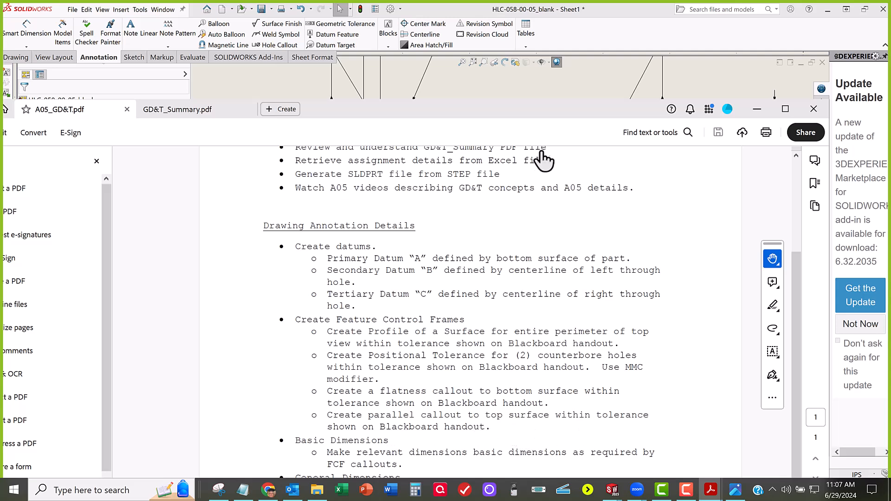
double_click(518, 112)
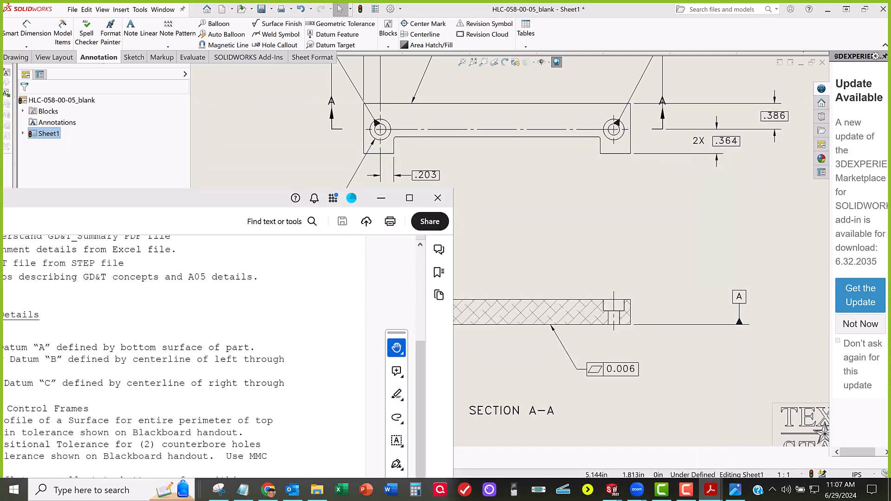
left_click_drag(3, 191, 0, 191)
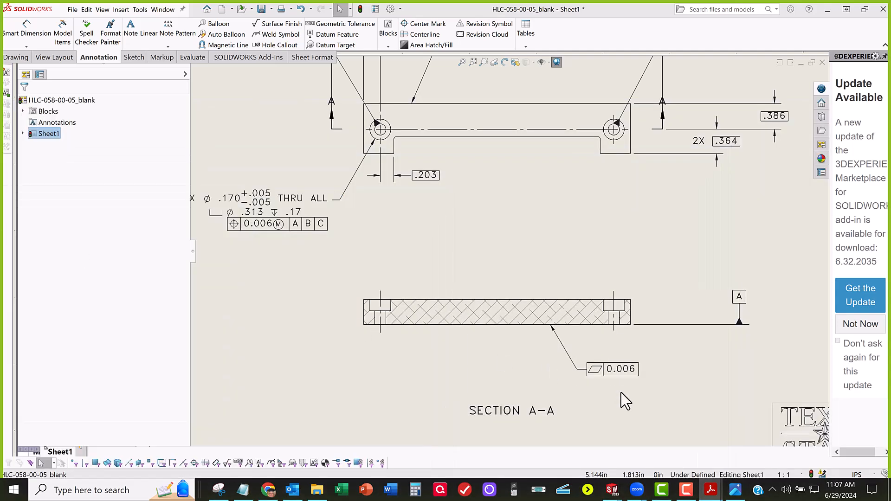
left_click(735, 490)
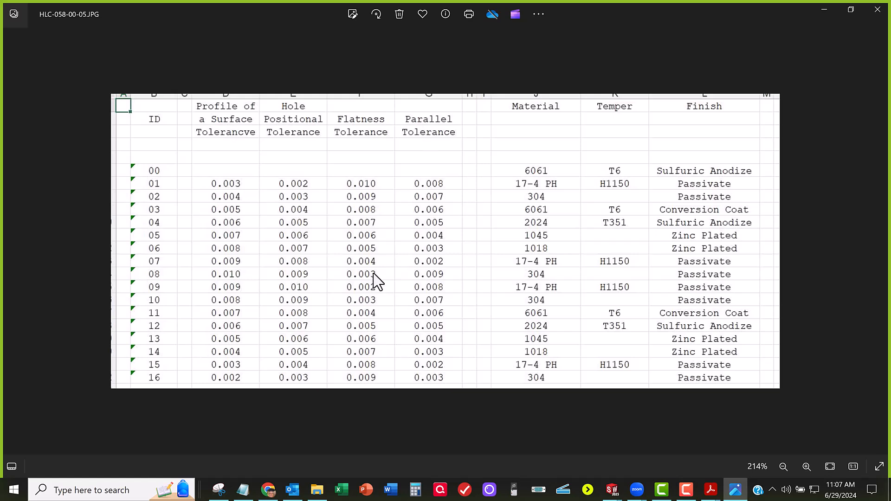
left_click(824, 9)
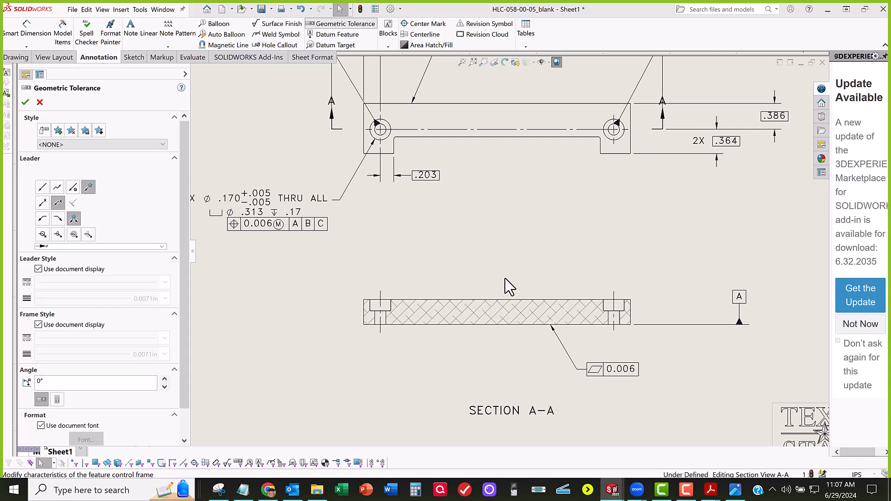
Step: Add a parallelism feature control frame with tolerance 0.004 and datum A to the top edge of section view A-A
left_click(527, 258)
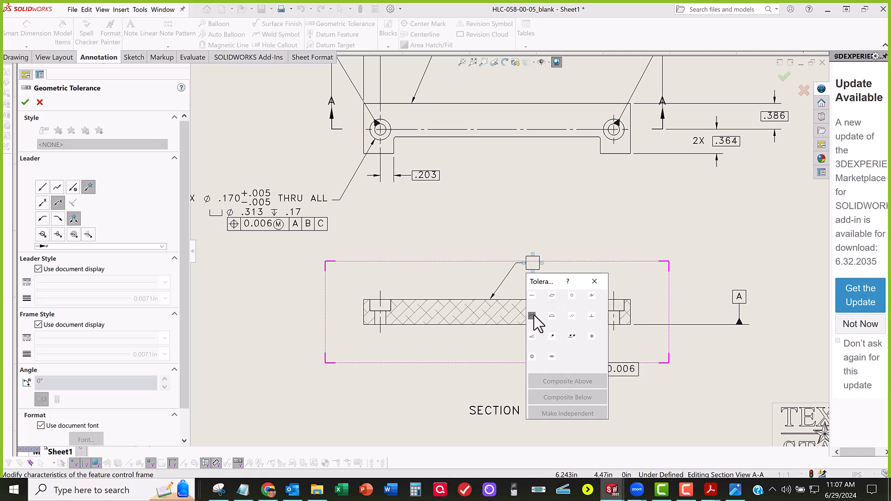
left_click(572, 317)
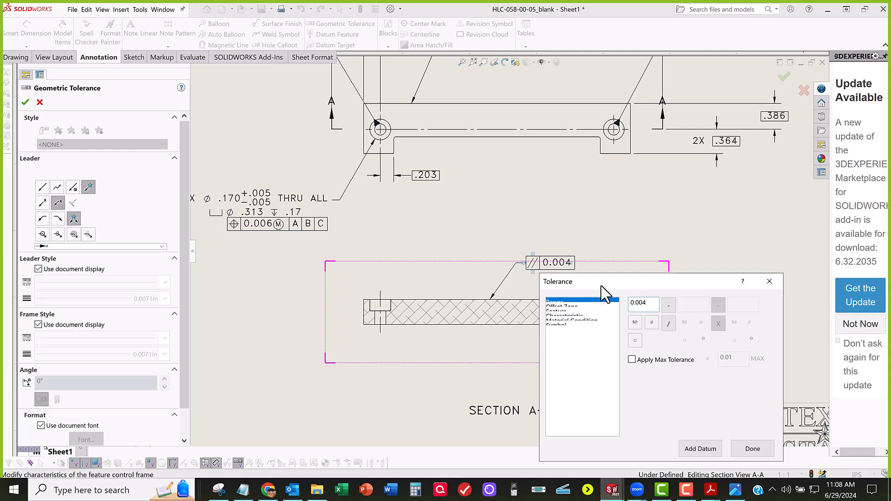
left_click(711, 489)
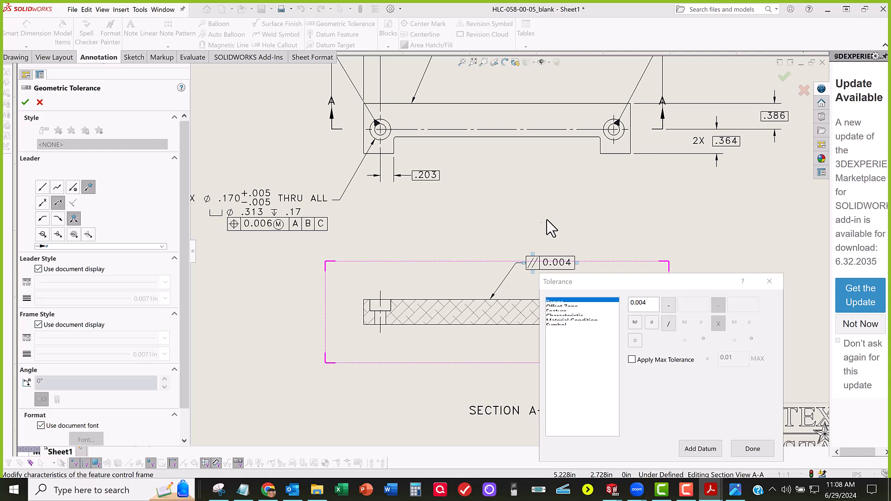
left_click(703, 448)
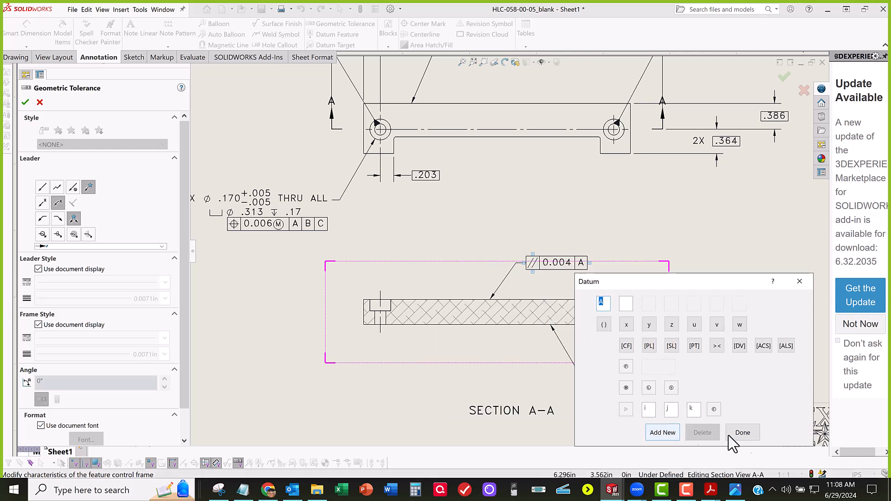
left_click(742, 433)
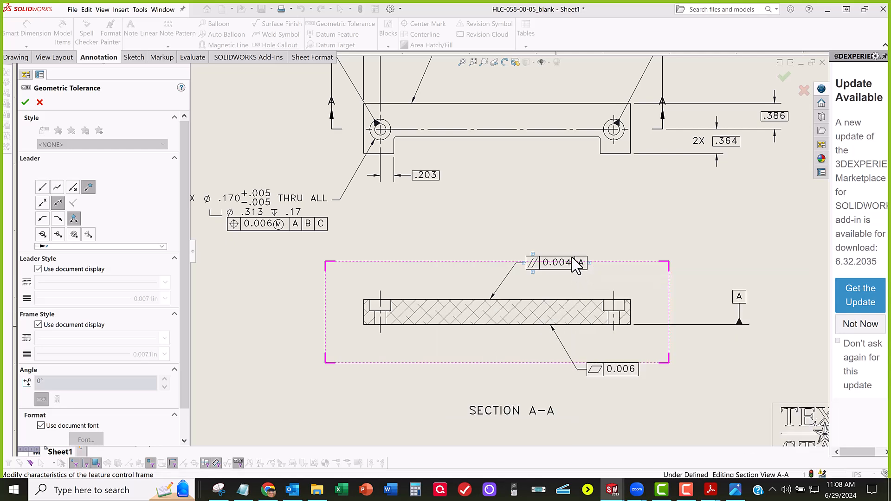
key("Escape")
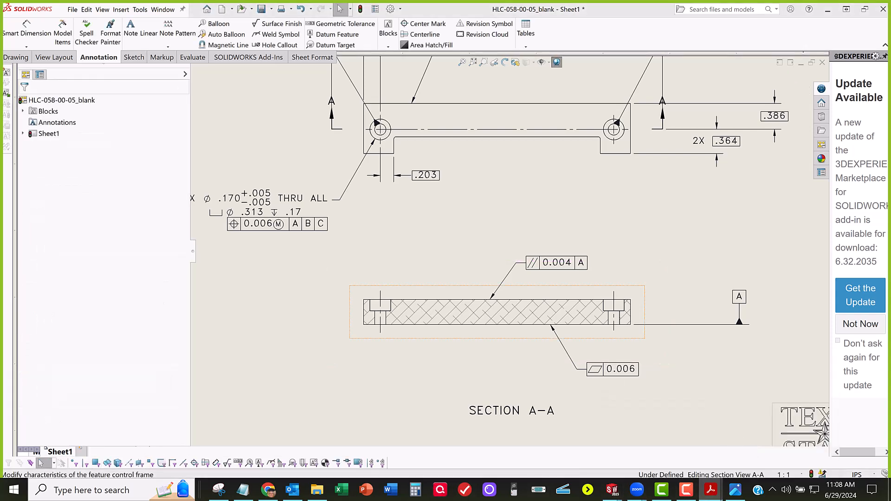
Step: Compare the datum requirements of the form tolerances and parallelism in GD&T_Summary.pdf and return to the SOLIDWORKS drawing
mouse_move(1, 262)
left_mouse_down()
mouse_move(506, 255)
mouse_move(518, 241)
mouse_move(441, 122)
mouse_move(441, 102)
mouse_move(332, 62)
left_mouse_up()
scroll(453, 331, "down", 5)
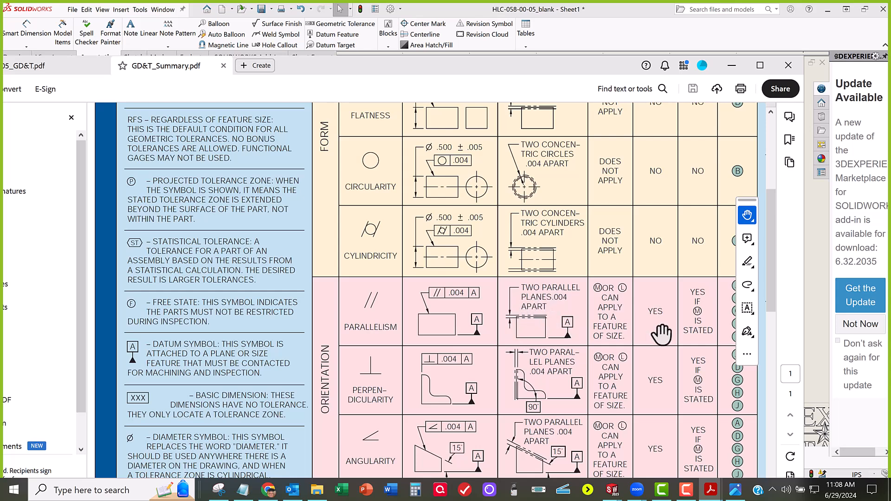
scroll(648, 331, "up", 5)
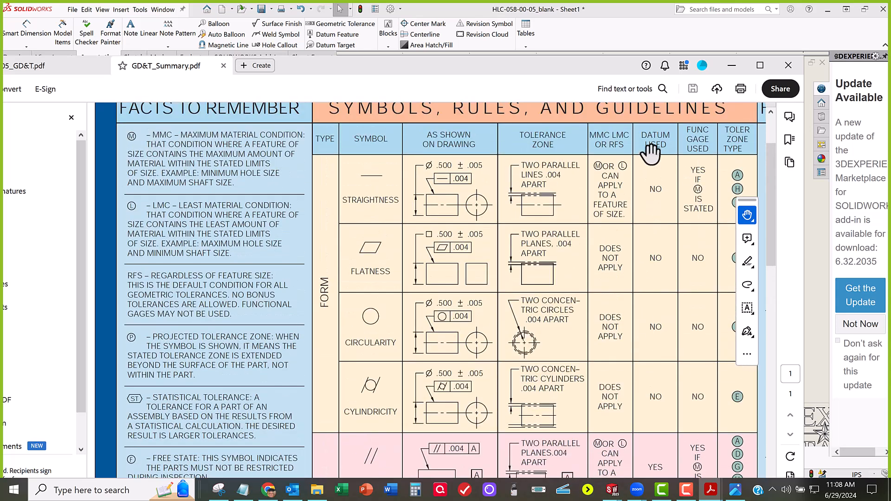
scroll(656, 426, "down", 3)
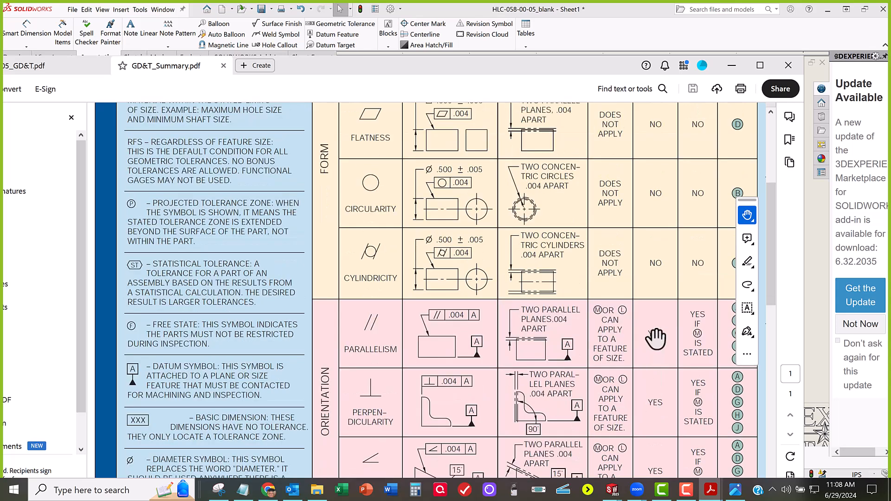
left_click(731, 66)
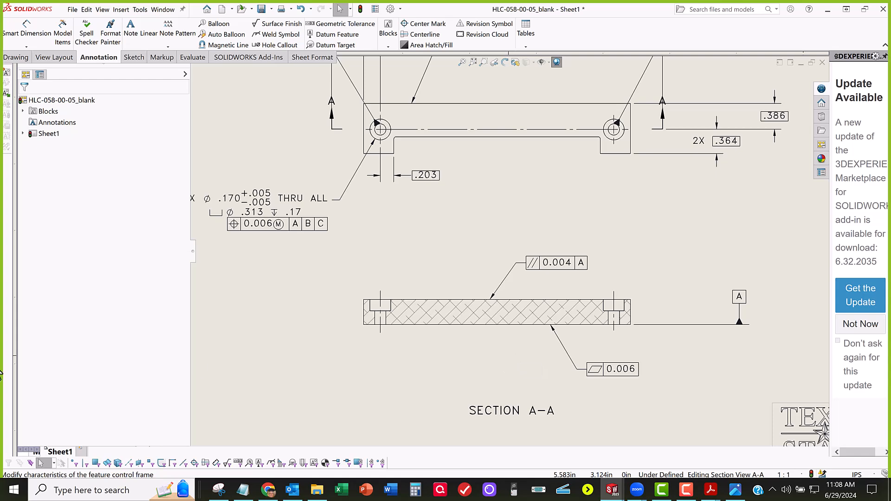
Step: Review the whole drawing sheet against the annotation and miscellaneous requirements in A05_GD&T.pdf, returning to the SOLIDWORKS drawing
scroll(537, 406, "up", 2)
scroll(498, 335, "up", 2)
middle_click_drag(498, 335, 463, 342)
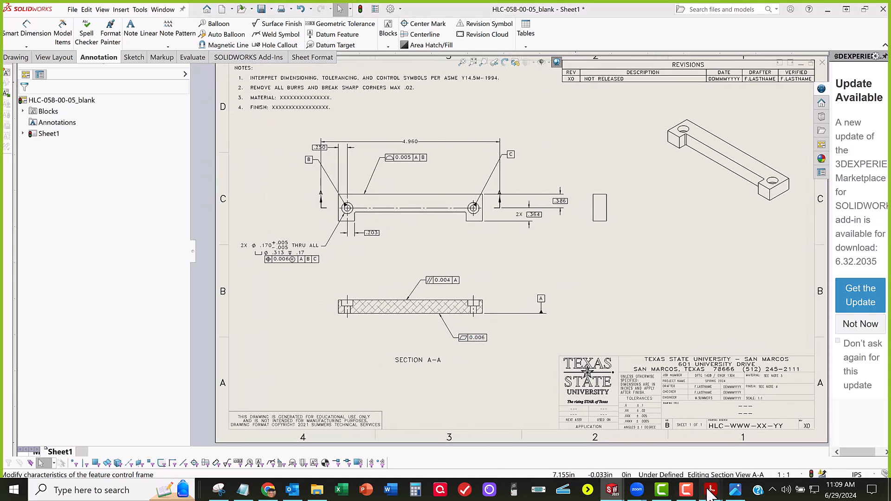
mouse_move(709, 488)
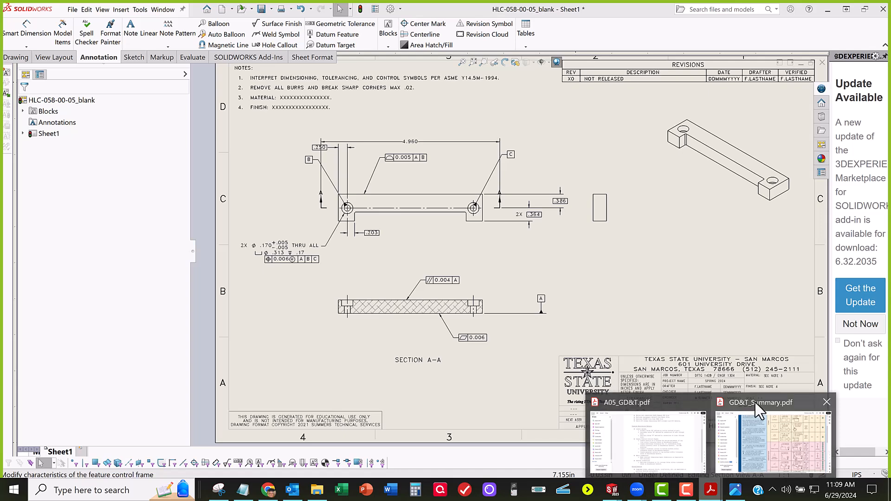
left_click(674, 410)
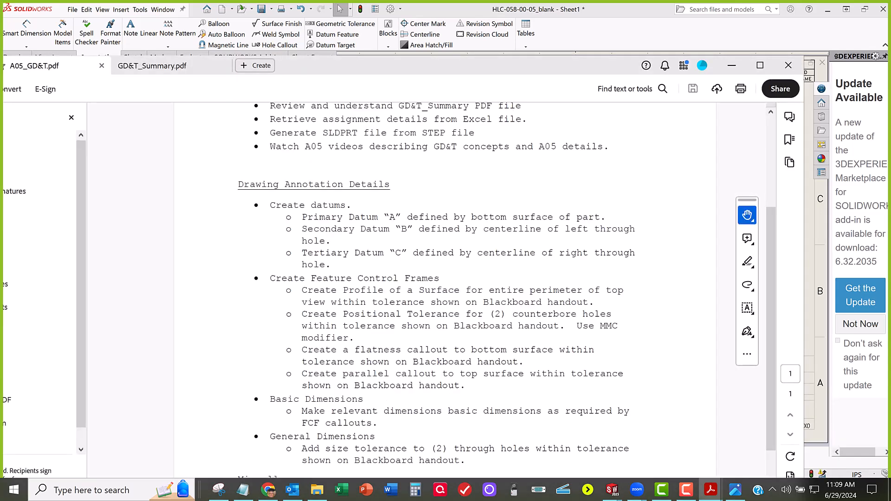
scroll(273, 371, "down", 5)
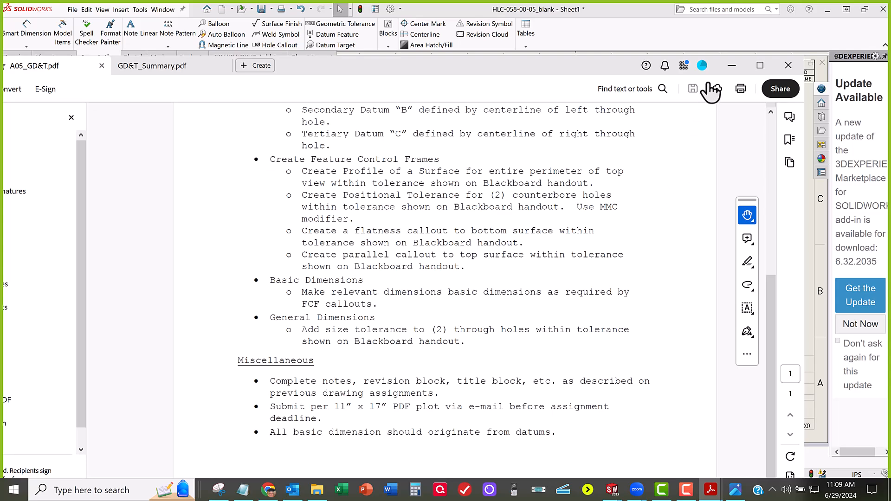
left_click(731, 66)
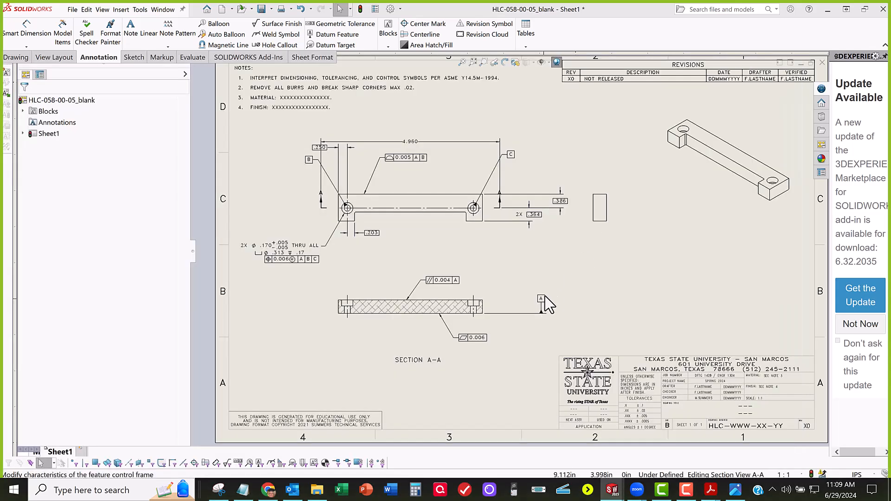